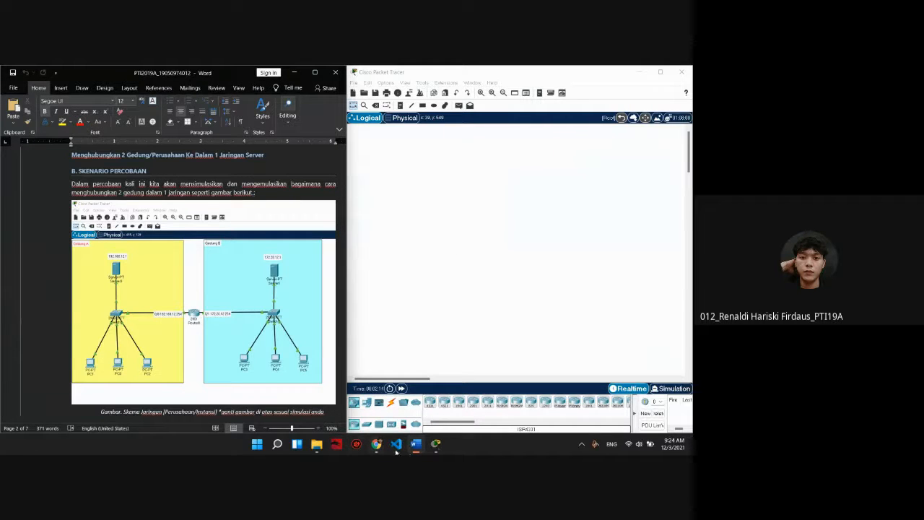
click(376, 443)
click(354, 409)
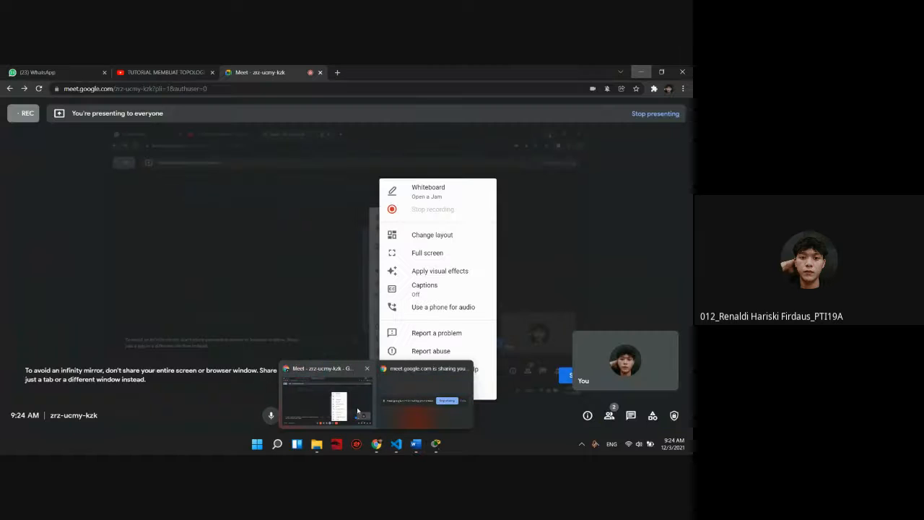
click(391, 421)
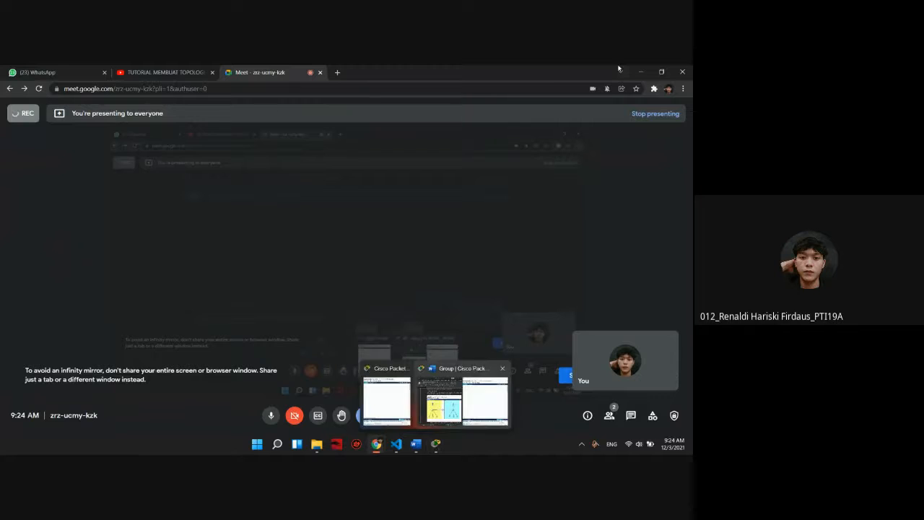
click(429, 399)
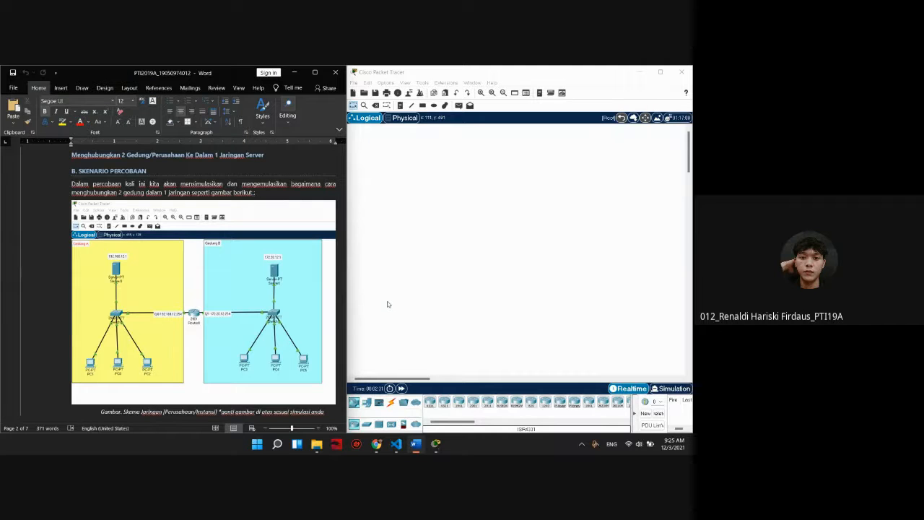
Review the experiment scenario and the two-building network diagram in the Word document.
scroll(269, 224, up, 5)
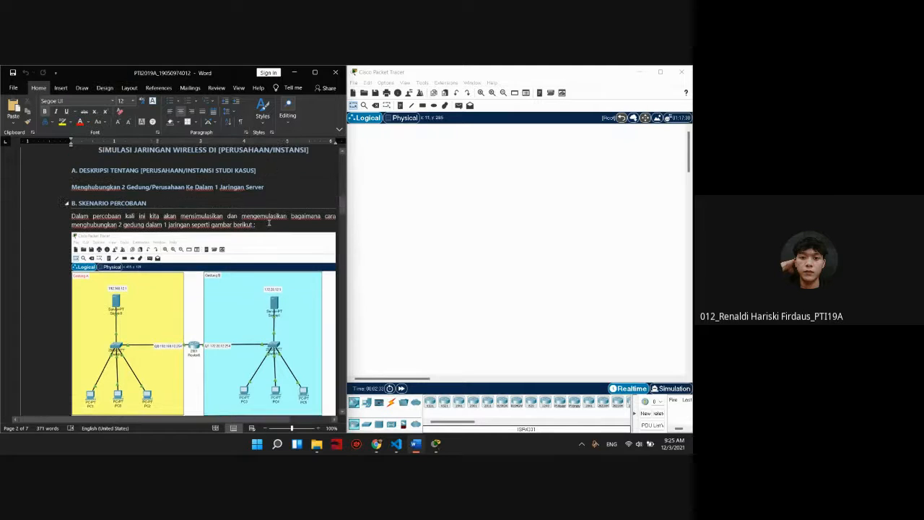
scroll(269, 224, down, 3)
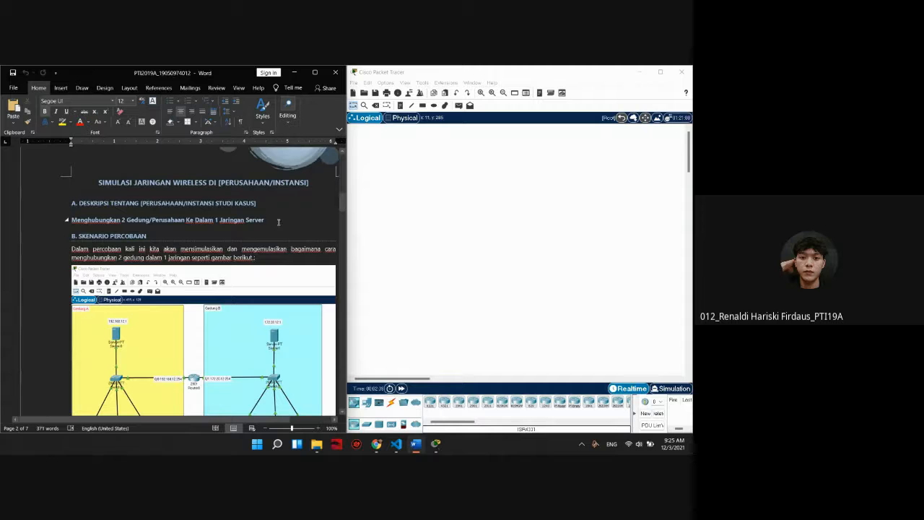
scroll(278, 211, down, 1)
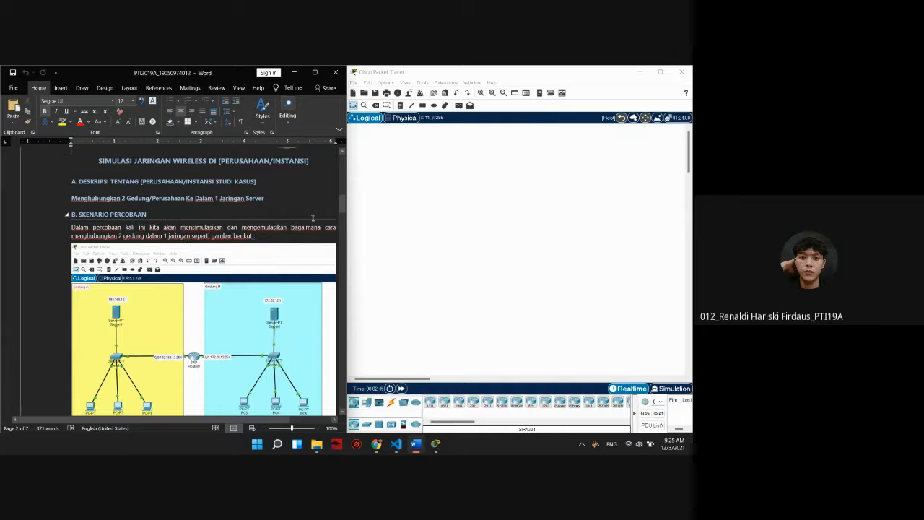
scroll(321, 263, down, 1)
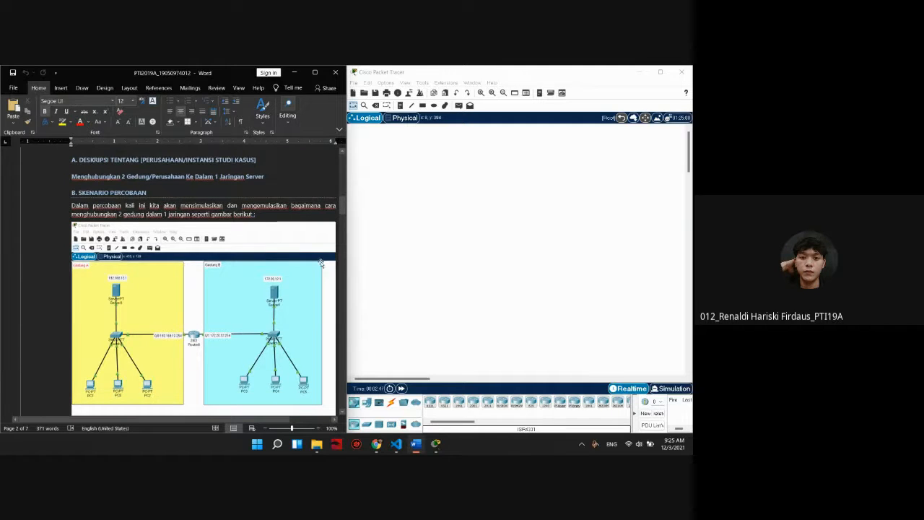
scroll(321, 263, down, 1)
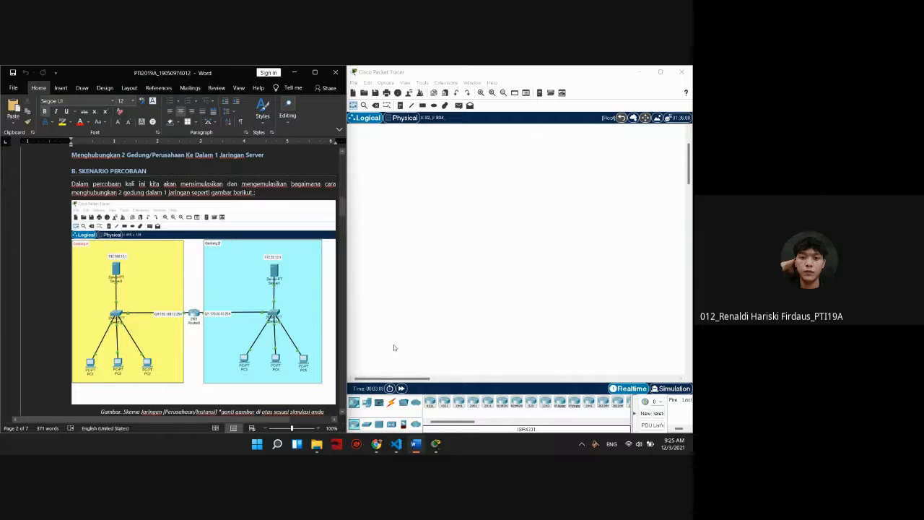
In Cisco Packet Tracer, place a Server-PT for the first building and a 2960 switch below it.
click(388, 375)
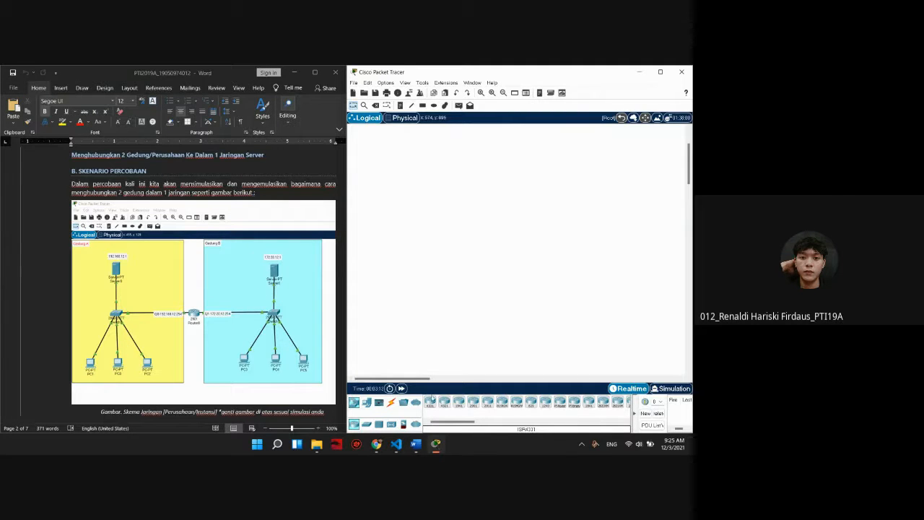
click(368, 424)
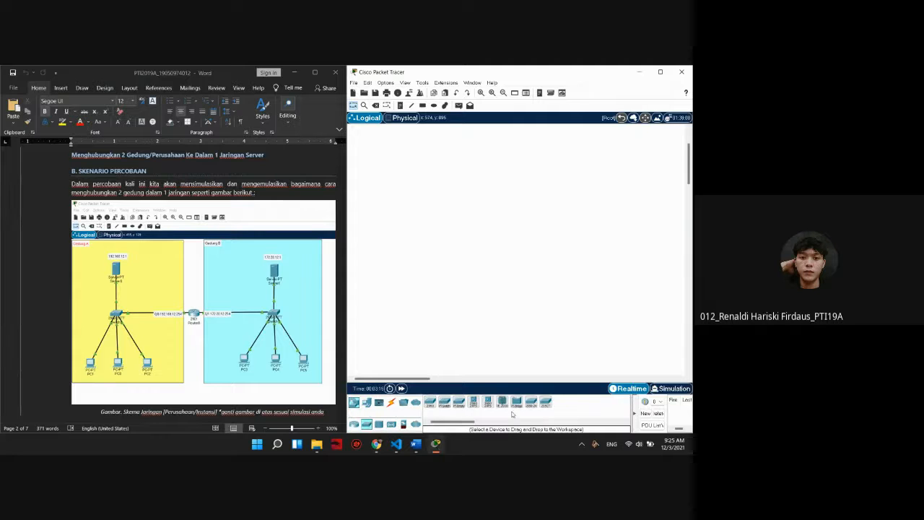
click(366, 403)
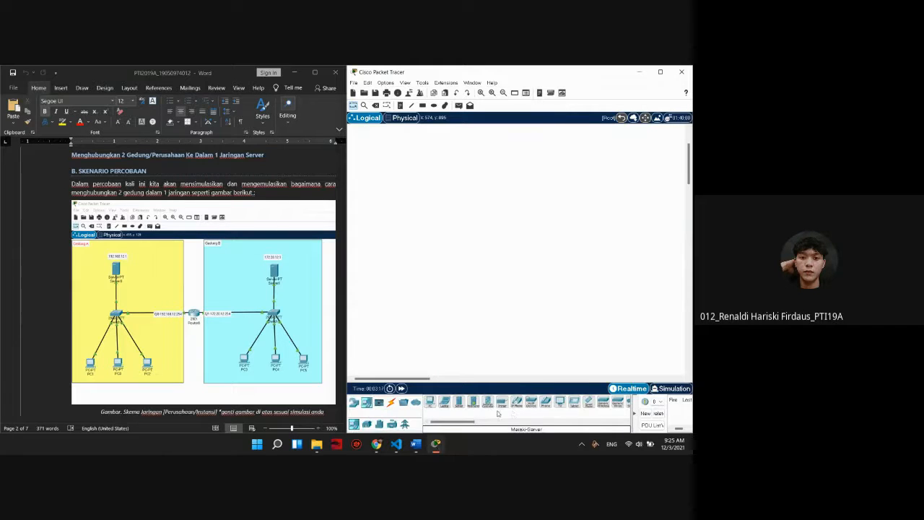
drag(459, 404, 403, 176)
click(379, 427)
click(354, 403)
click(367, 426)
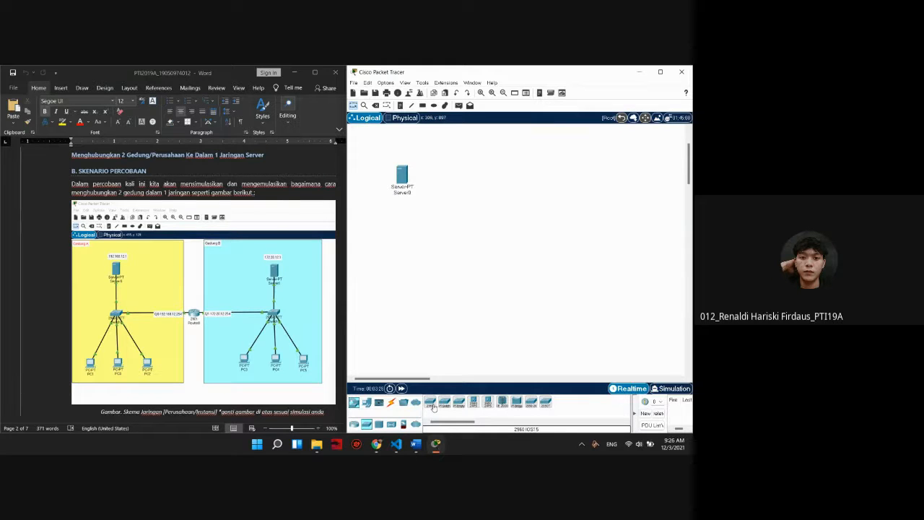
drag(433, 409, 408, 251)
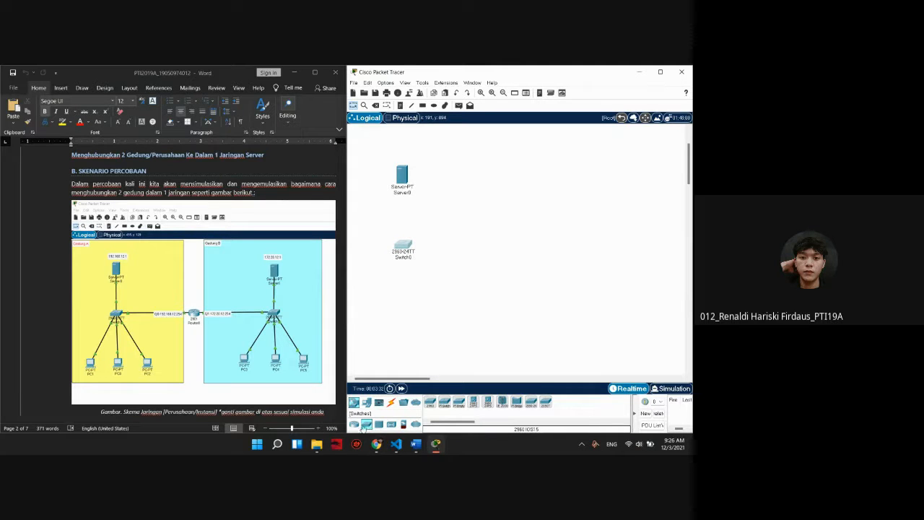
Place a second Server-PT to the right of the first, with another 2960 switch beneath it.
click(366, 401)
click(459, 402)
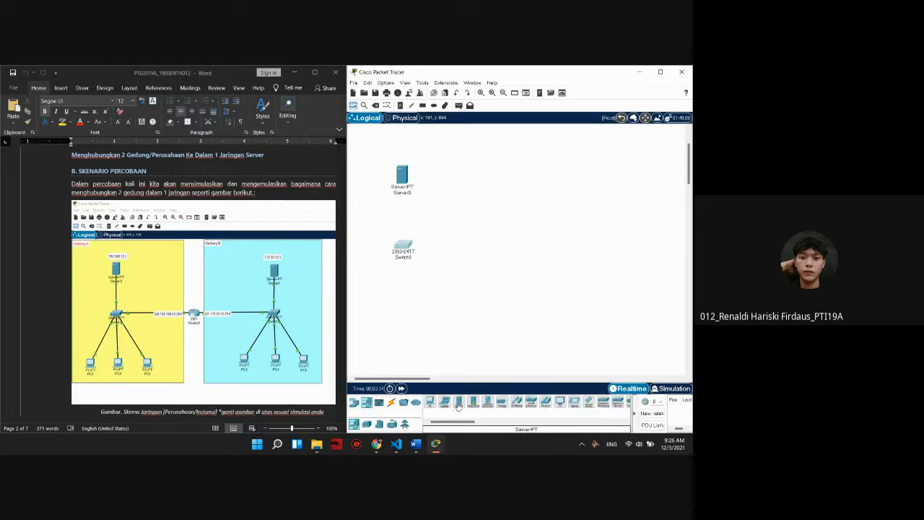
click(516, 180)
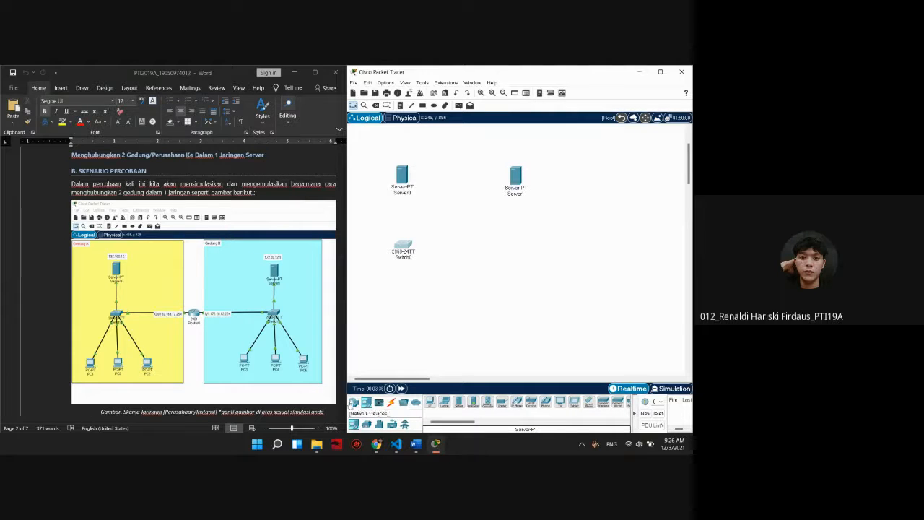
click(354, 402)
click(367, 423)
drag(449, 407, 519, 260)
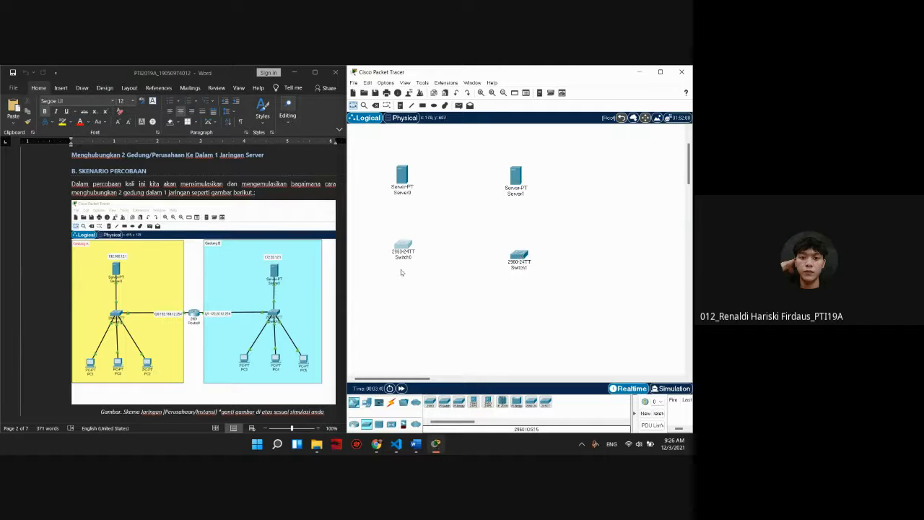
Move the second server and switch farther right, align both switches under their servers, and place a 2901 router between the switches.
drag(405, 248, 399, 255)
drag(523, 256, 649, 260)
drag(515, 179, 641, 168)
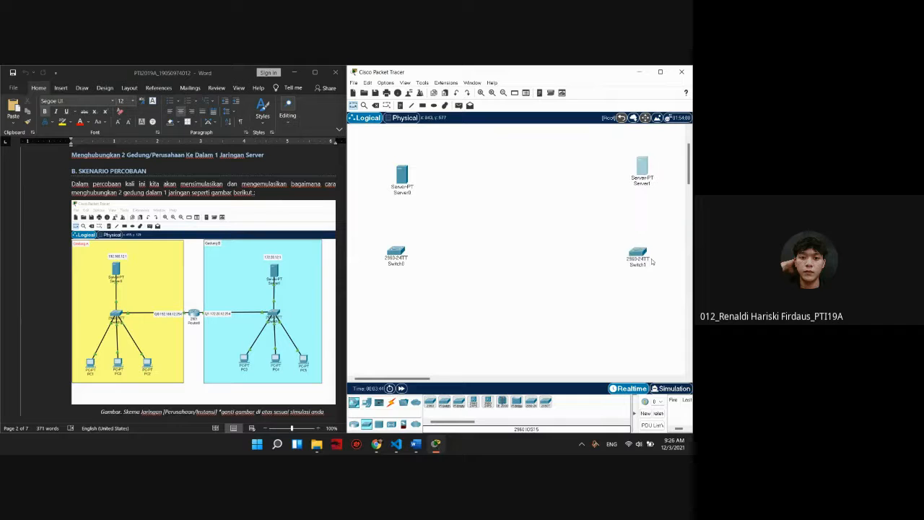
drag(644, 259, 653, 257)
drag(396, 264, 405, 260)
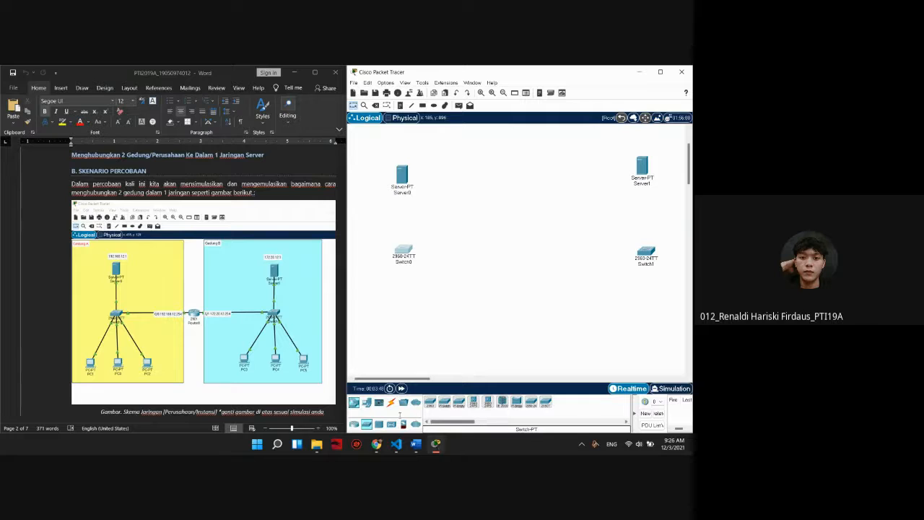
click(354, 424)
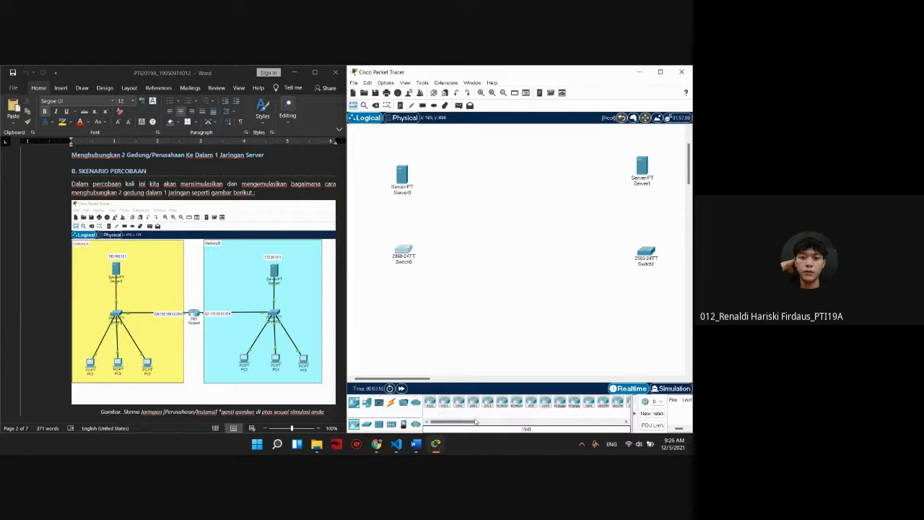
drag(459, 422, 523, 254)
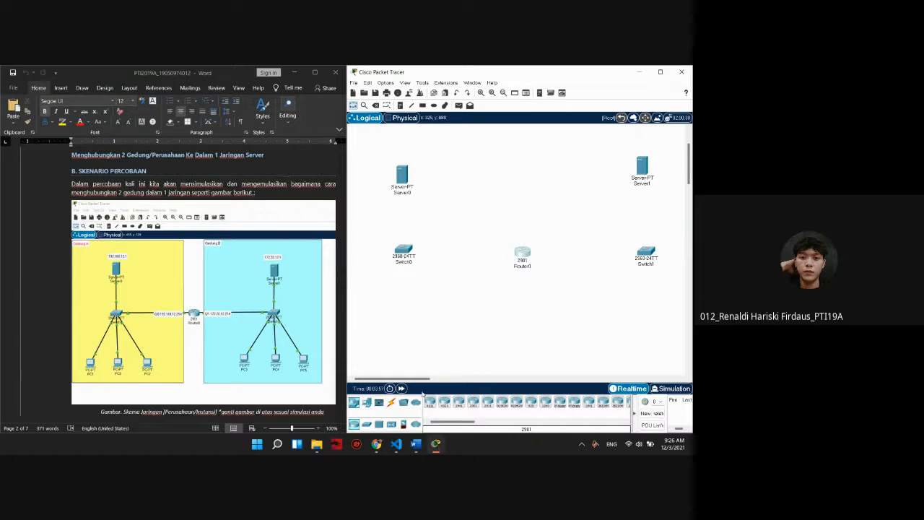
Place three PCs below Switch0 and three below Switch1, and fine-tune the positions of the router and PC2.
click(366, 403)
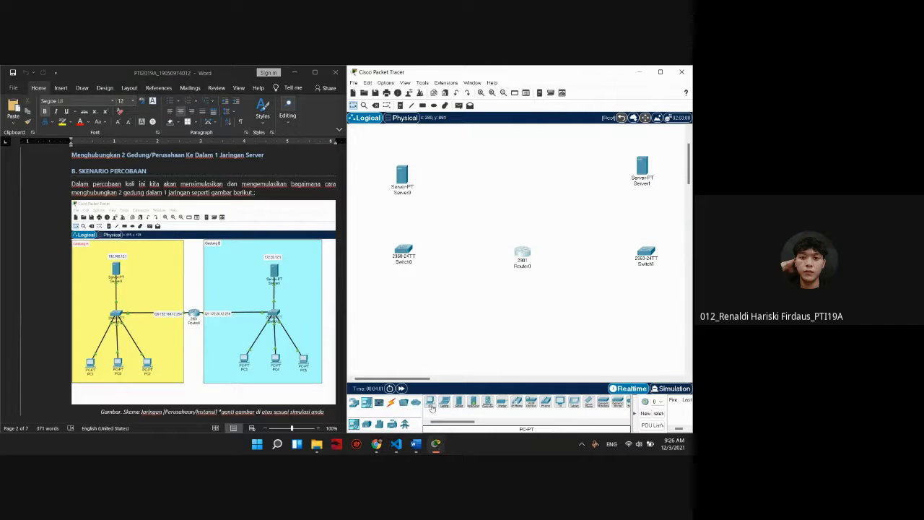
drag(430, 408, 368, 330)
drag(431, 402, 444, 329)
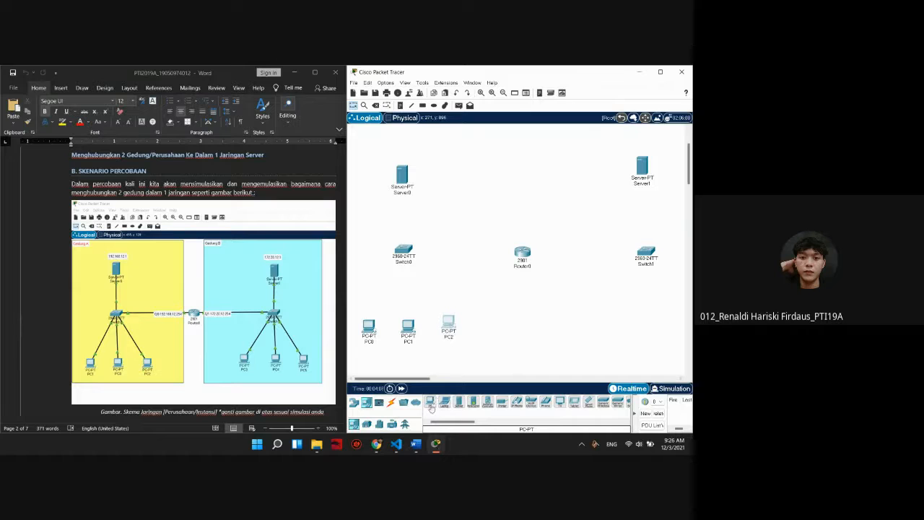
drag(431, 402, 643, 329)
drag(420, 379, 521, 321)
drag(438, 334, 444, 326)
drag(436, 381, 400, 381)
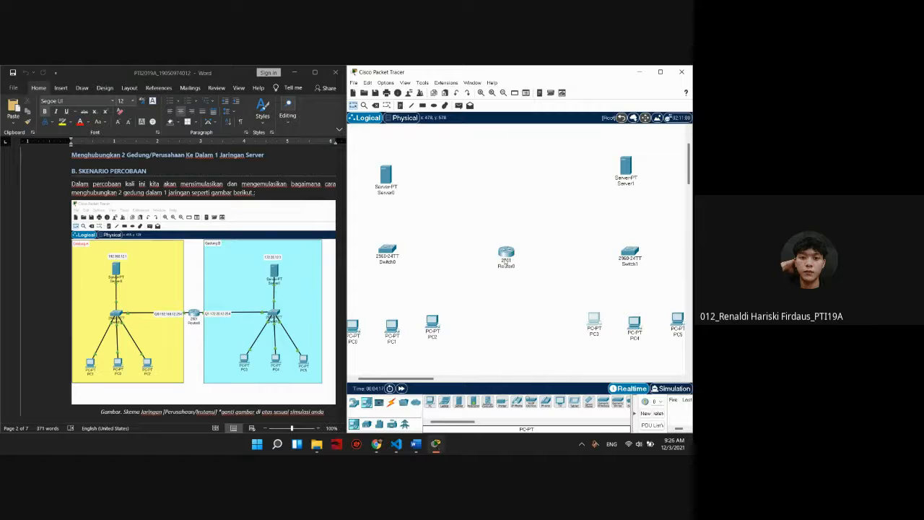
drag(505, 263, 503, 258)
drag(427, 330, 428, 336)
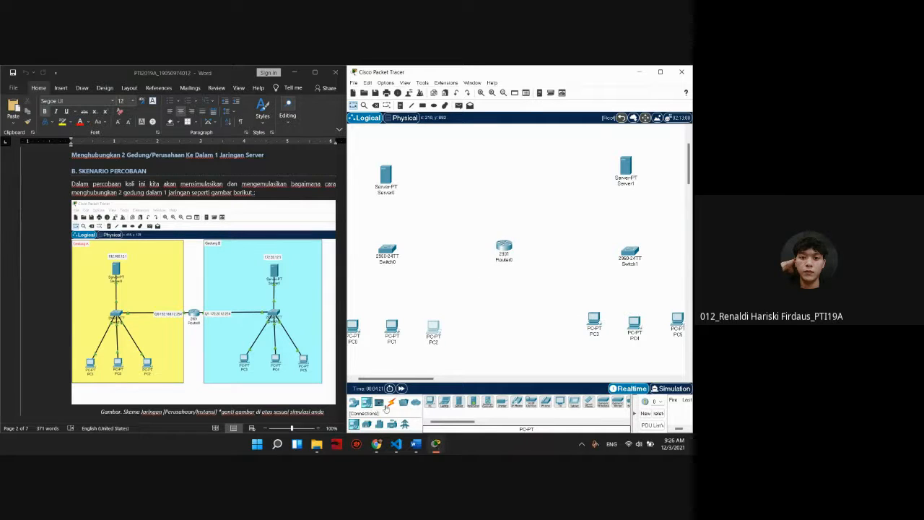
Connect Switch0 to Server0 with a copper straight-through cable.
click(393, 405)
click(459, 401)
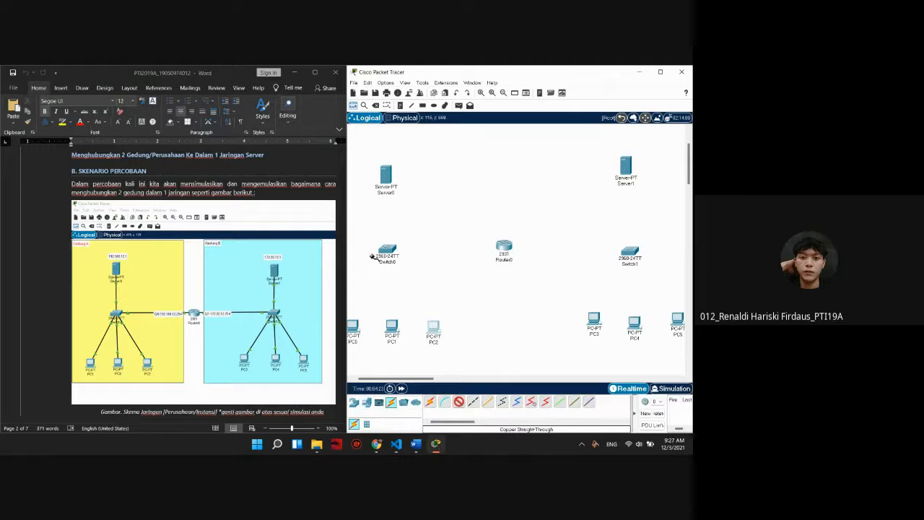
click(391, 248)
click(414, 80)
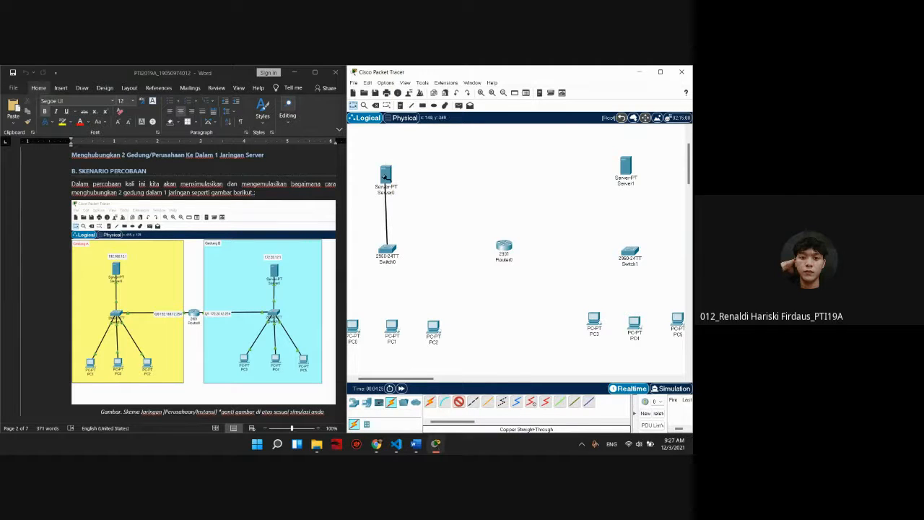
click(387, 179)
click(413, 183)
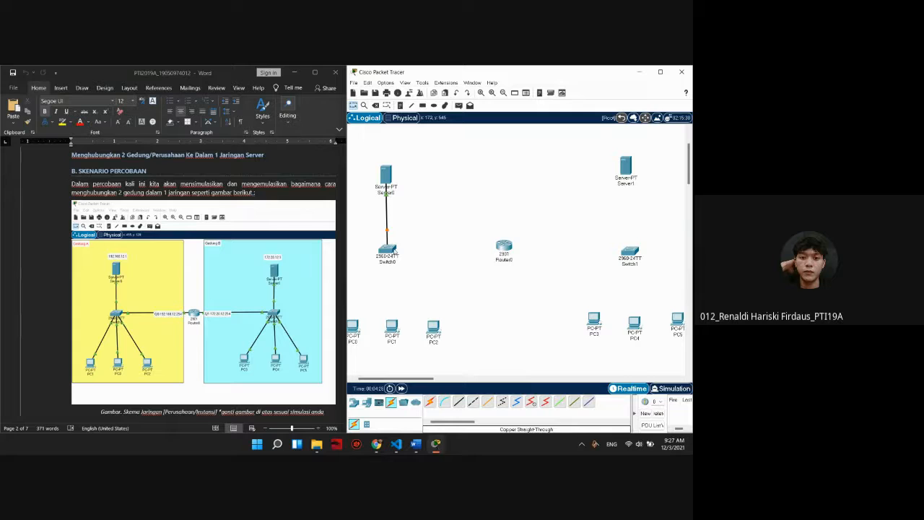
Connect Switch0's FastEthernet0/2 port to PC0's FastEthernet0 port with a copper straight-through cable.
click(459, 402)
click(386, 250)
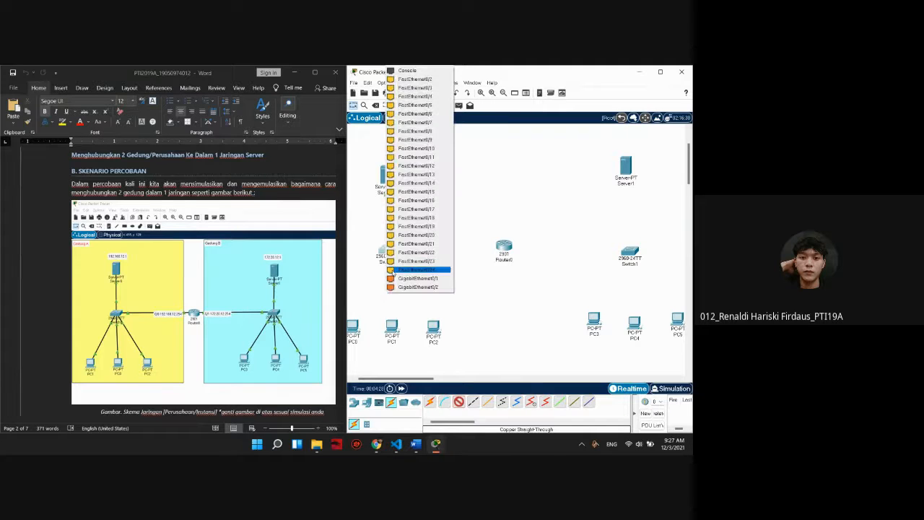
click(419, 80)
click(355, 326)
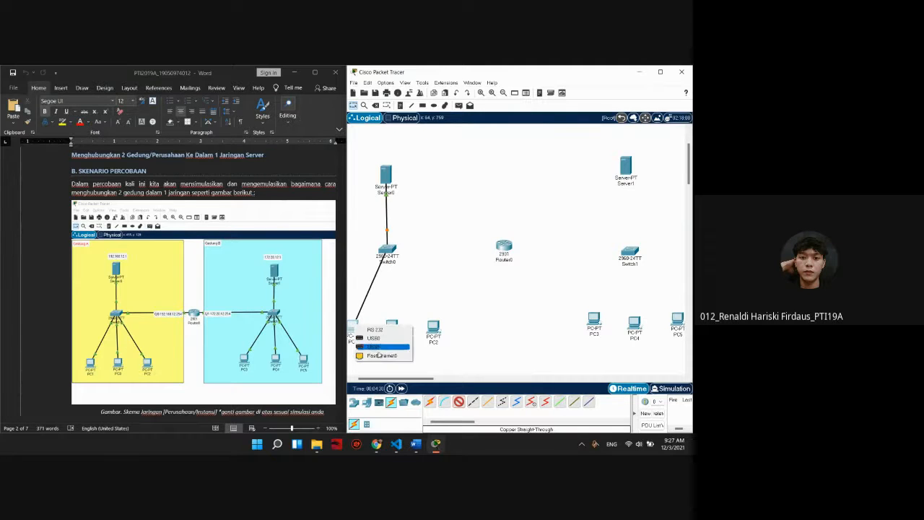
click(382, 354)
Connect Switch0 to PC1 with a copper straight-through cable.
click(459, 401)
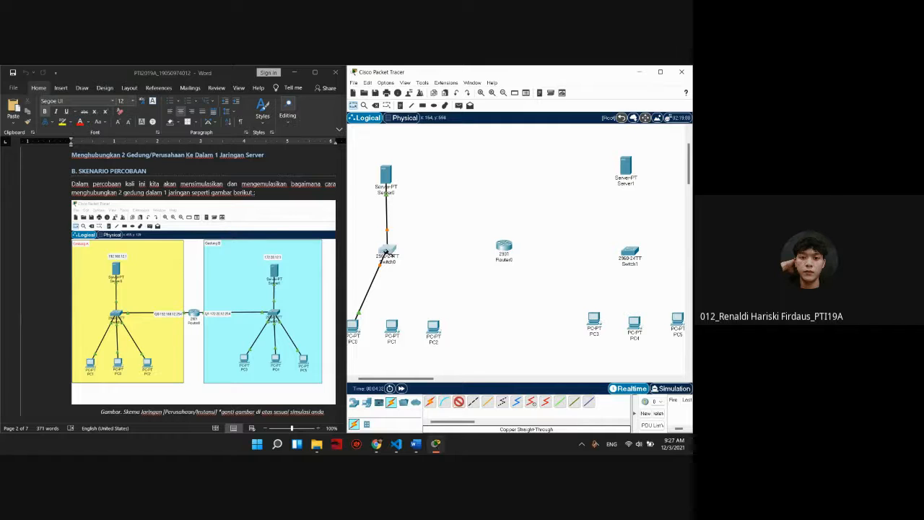
click(387, 249)
click(419, 81)
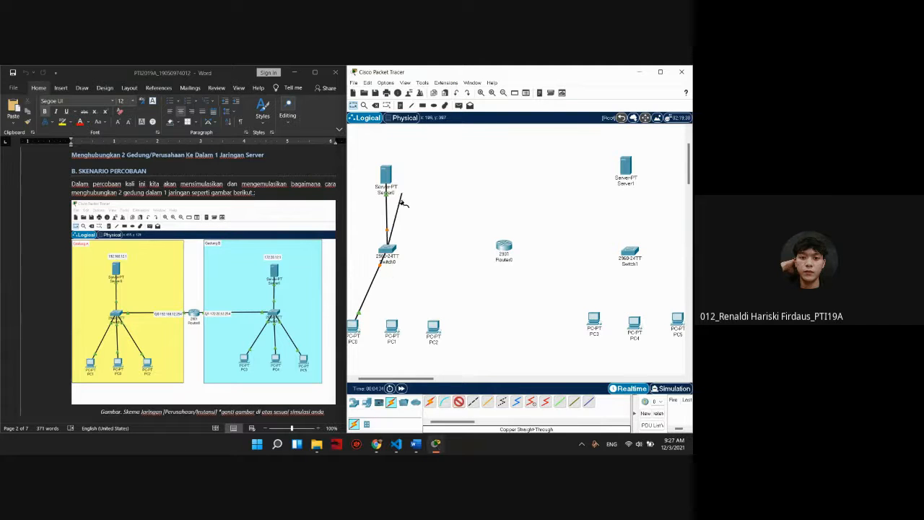
click(391, 326)
click(410, 342)
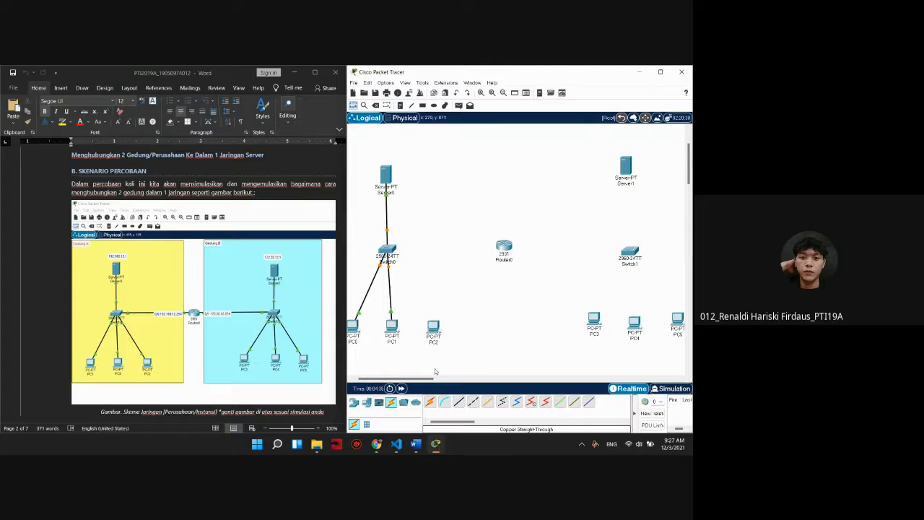
Connect Switch0 to PC2 with a copper straight-through cable.
click(459, 402)
click(387, 250)
click(415, 82)
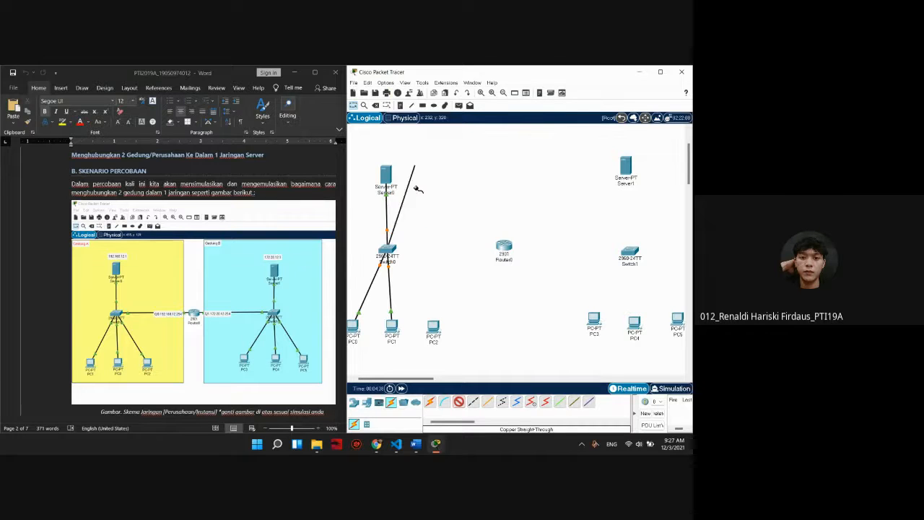
click(433, 328)
click(444, 342)
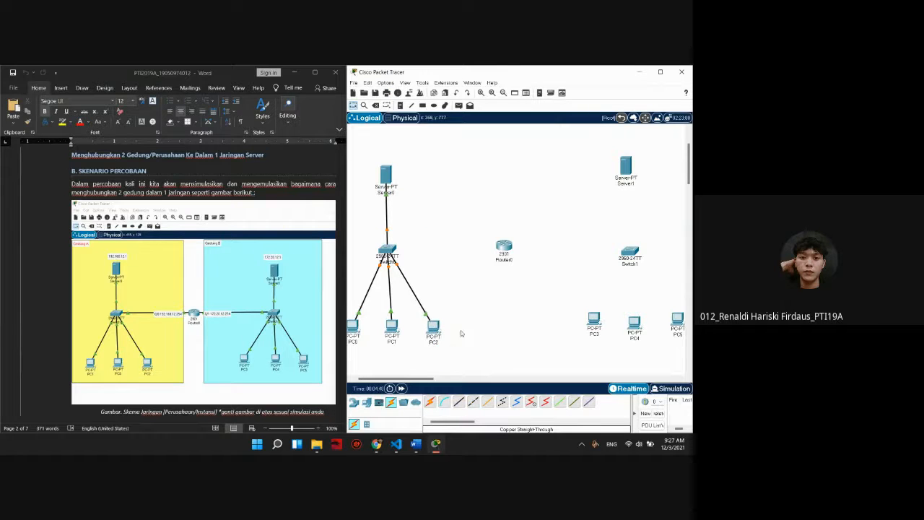
Connect Switch1's FastEthernet0/1 port to Server1's FastEthernet0 port with a copper straight-through cable.
drag(420, 379, 451, 389)
click(459, 401)
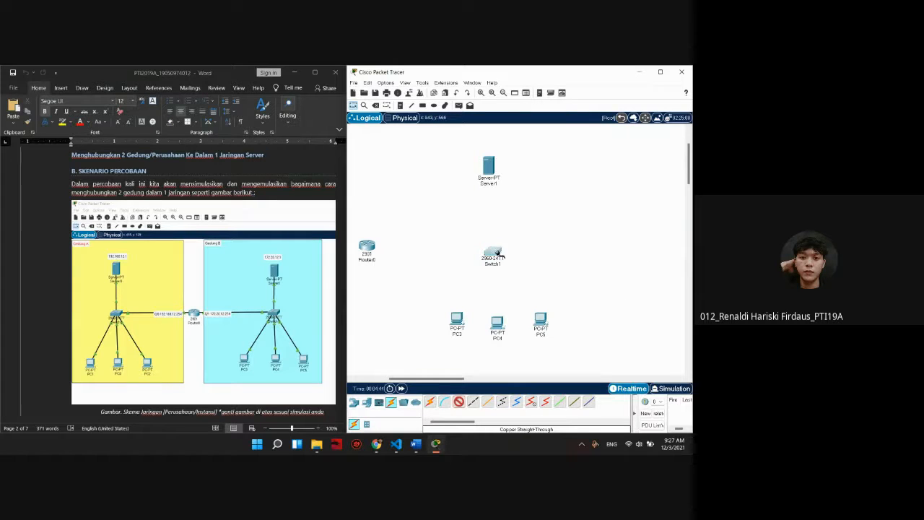
click(498, 254)
click(534, 80)
click(490, 168)
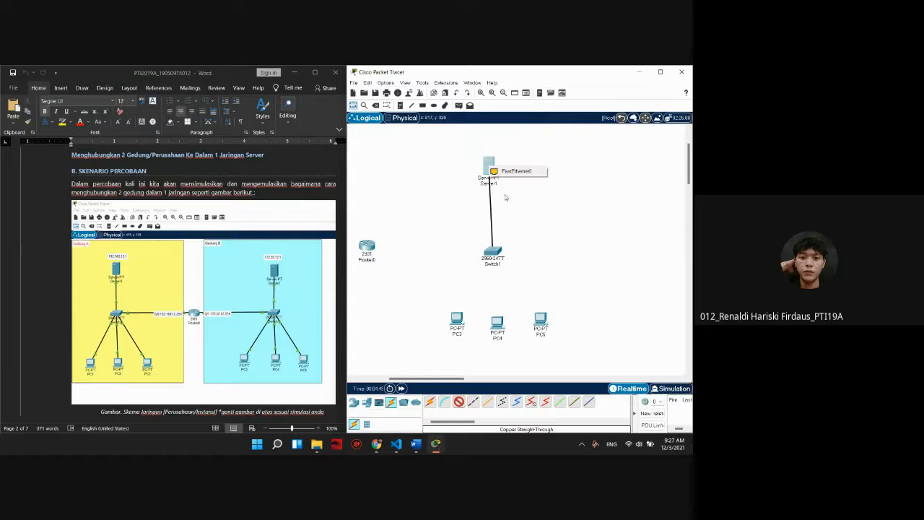
click(516, 172)
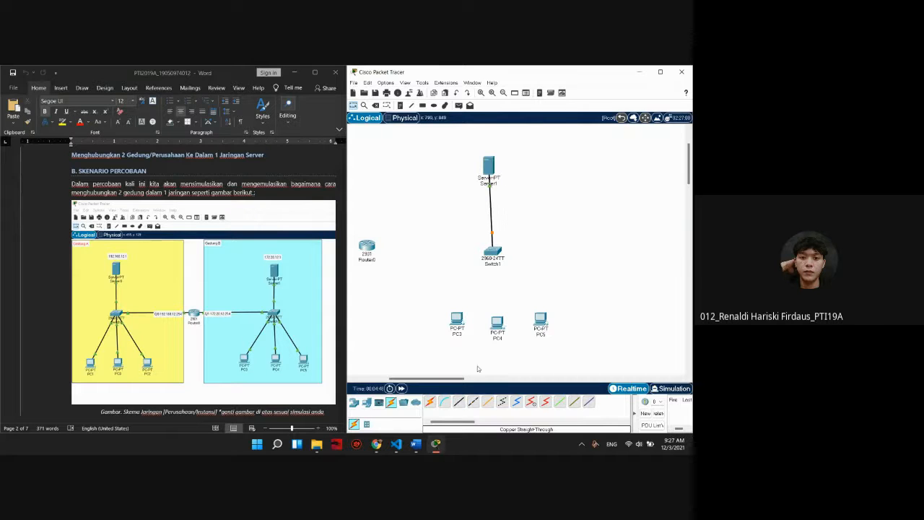
Connect Switch1 to PC3's FastEthernet0 port with a copper straight-through cable.
click(461, 401)
click(495, 254)
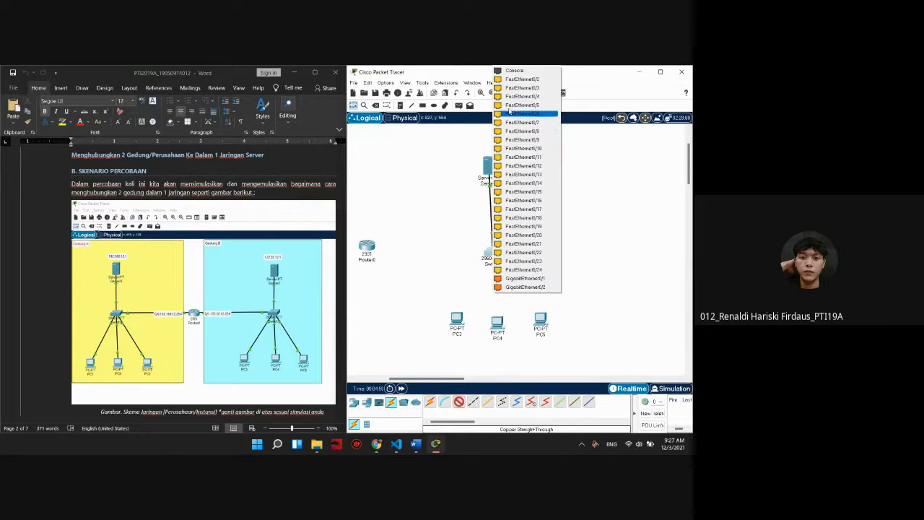
click(513, 86)
click(459, 319)
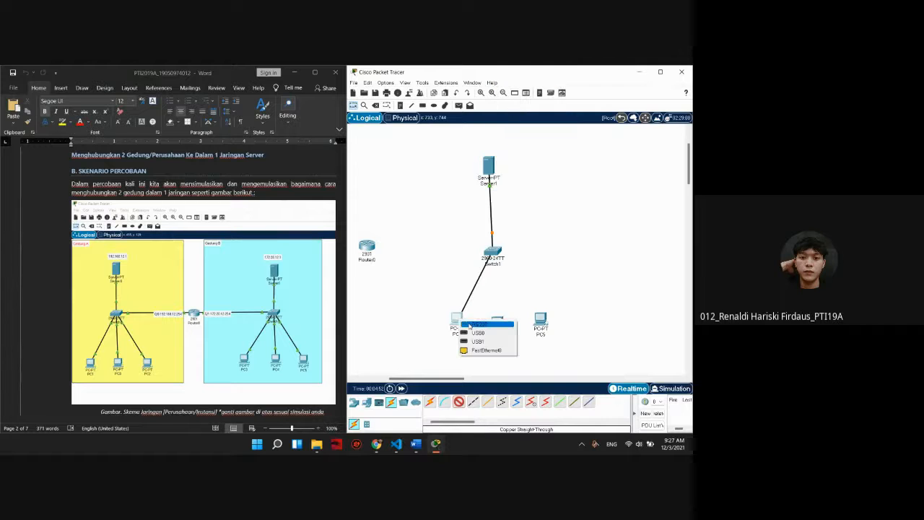
click(478, 352)
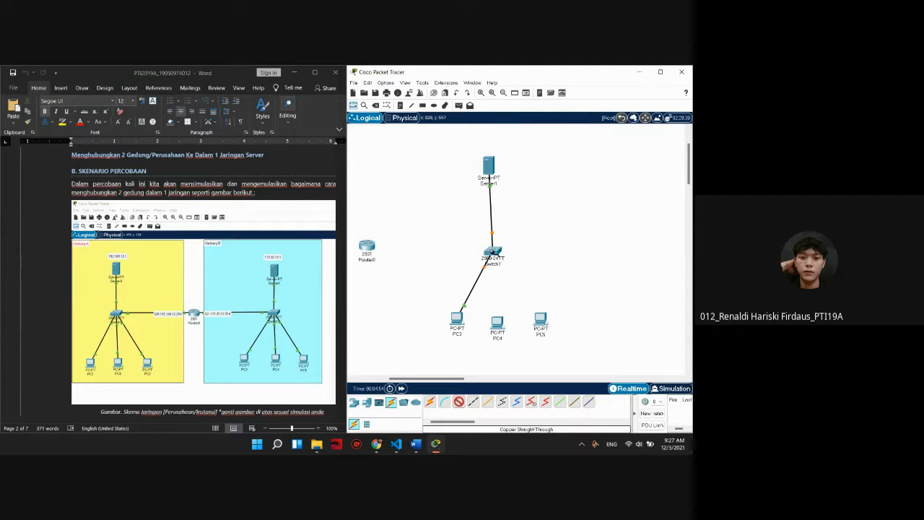
Connect Switch1 to PC4 with a copper straight-through cable.
click(493, 252)
click(518, 84)
click(496, 322)
click(514, 355)
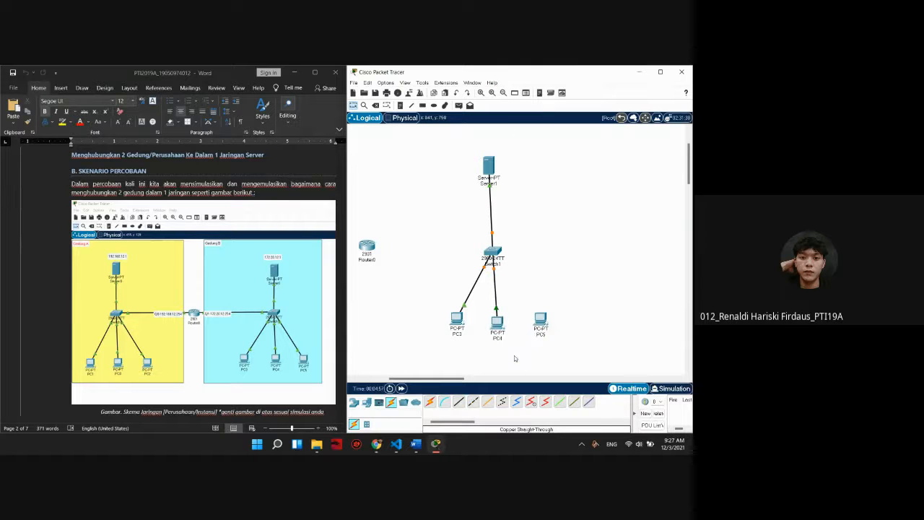
Connect Switch1 to PC5's FastEthernet0 port with a copper straight-through cable.
click(459, 402)
click(498, 257)
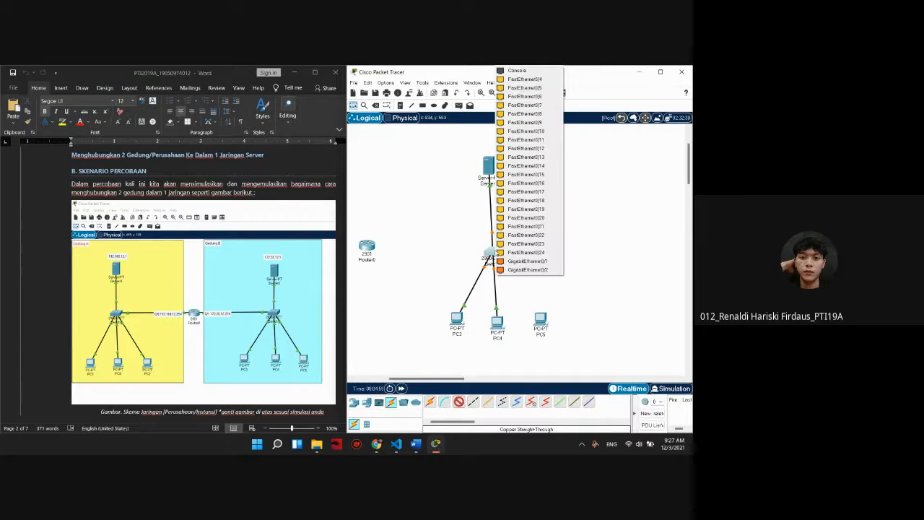
click(519, 85)
click(540, 320)
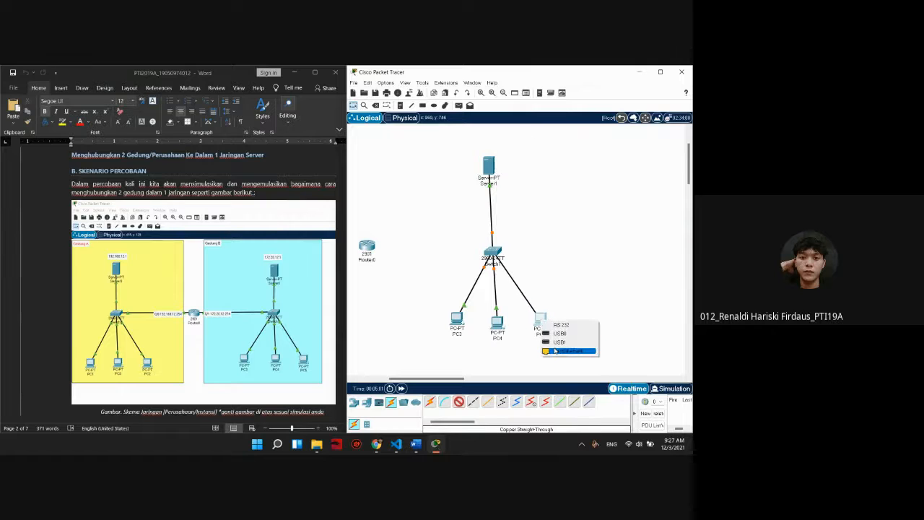
click(556, 350)
Line up Server0 vertically with Switch0, and Server1 with Switch1, so the server links run straight.
drag(428, 382, 383, 381)
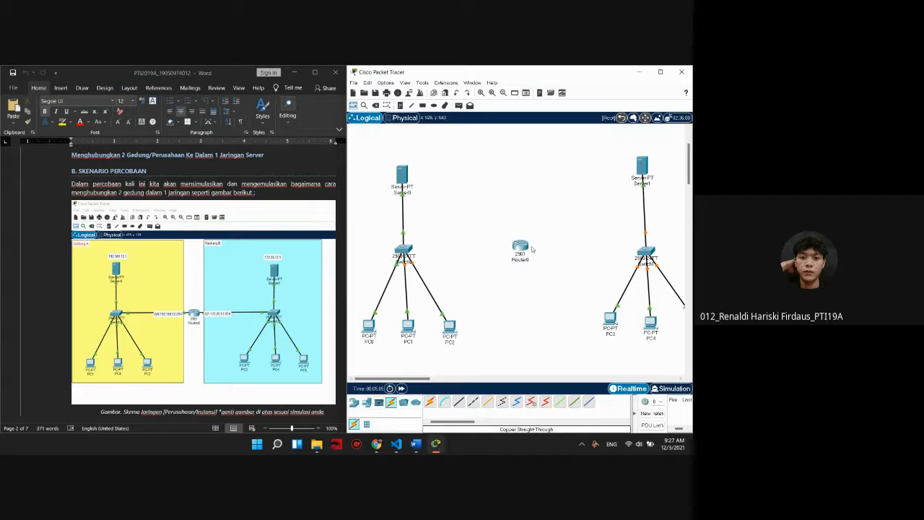
drag(406, 247, 409, 247)
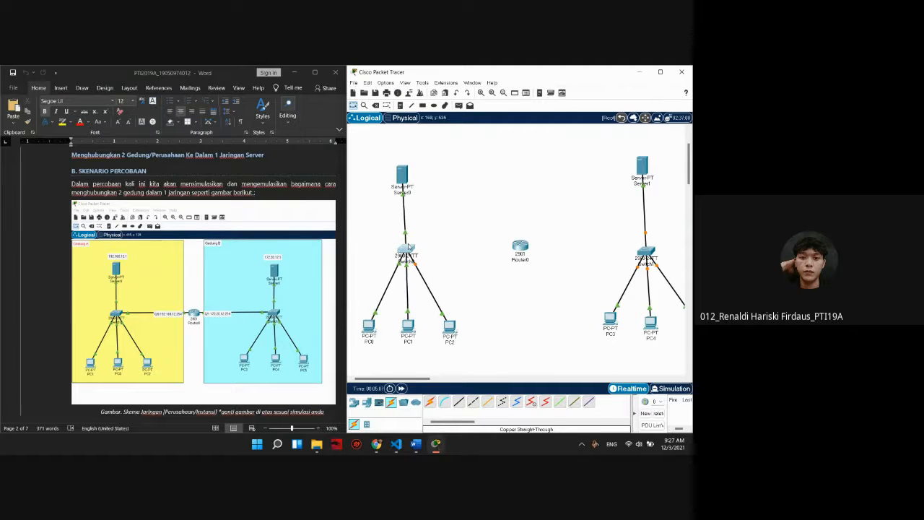
drag(403, 174, 407, 173)
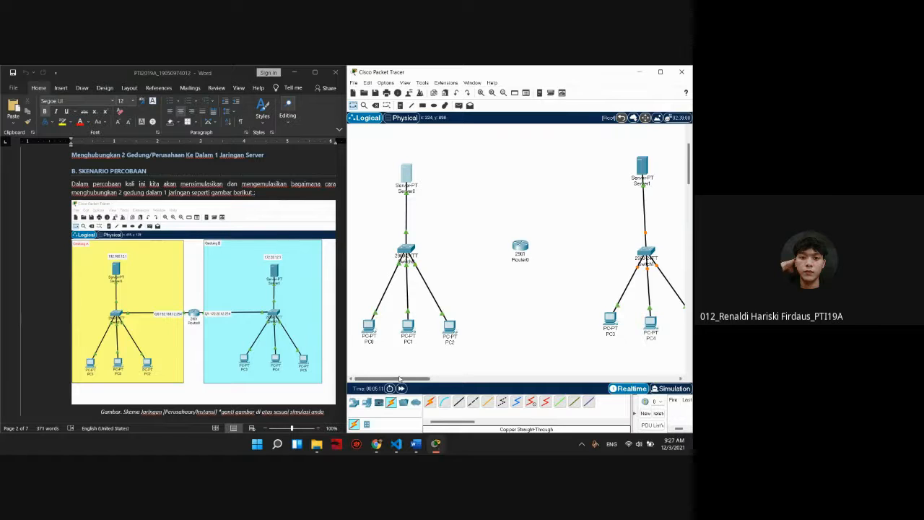
mouse_move(401, 378)
mouse_down()
mouse_move(423, 378)
mouse_move(393, 381)
mouse_up()
drag(635, 180, 638, 170)
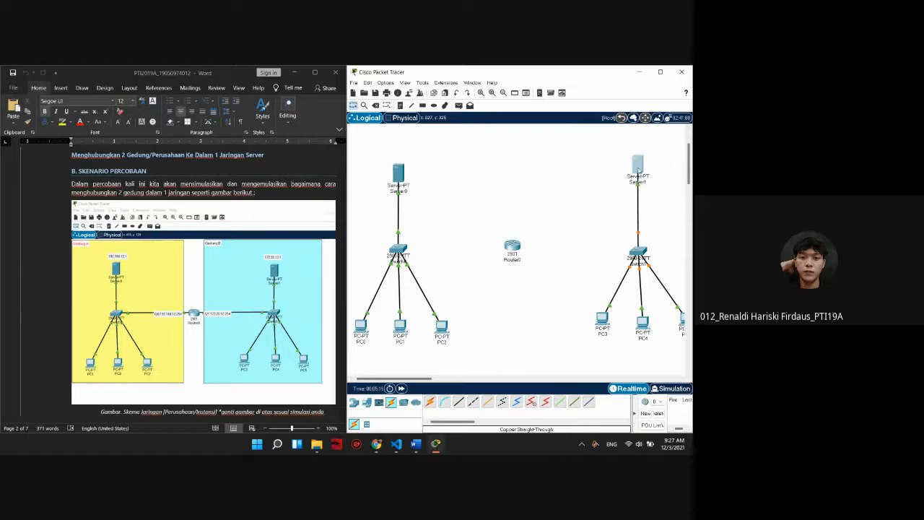
Add a text note reading 192.168.12.1 above Server0.
drag(384, 380, 381, 381)
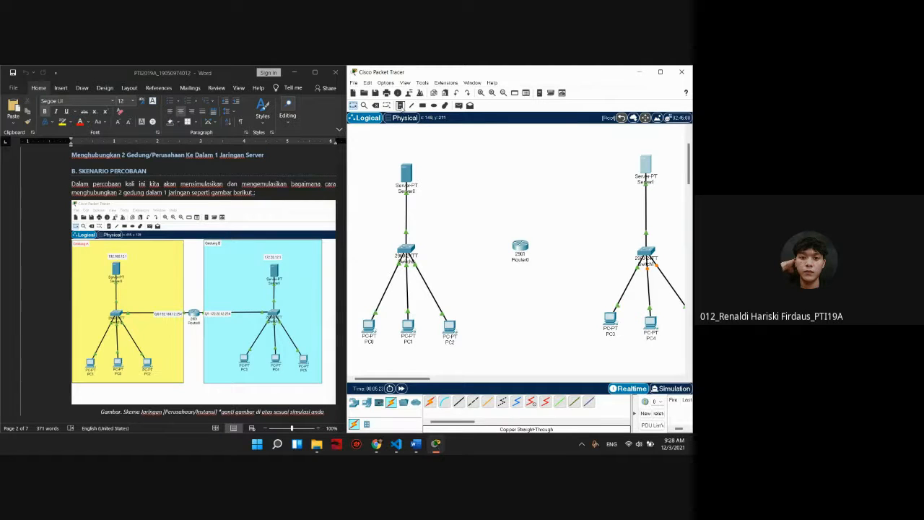
click(387, 151)
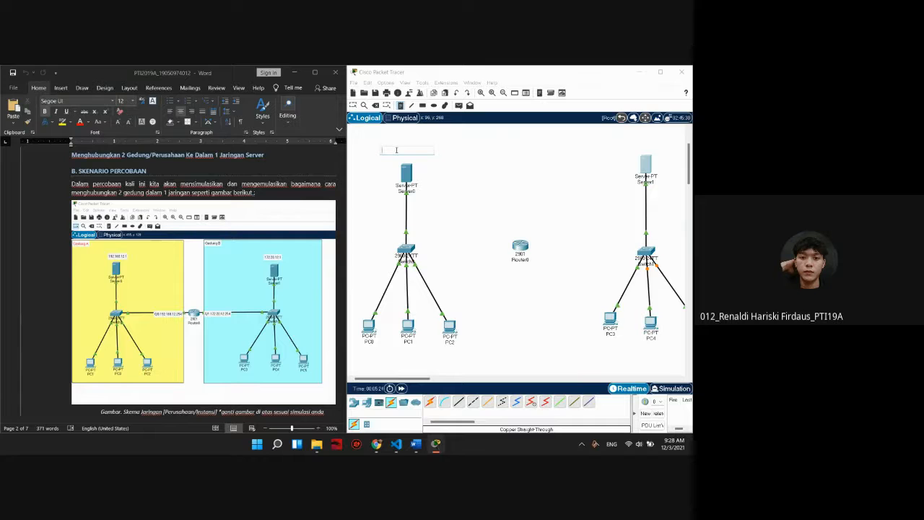
text(19)
text(2.168.12.1)
click(444, 182)
Add a text note reading 172.20.12.1 beside Server1.
click(589, 158)
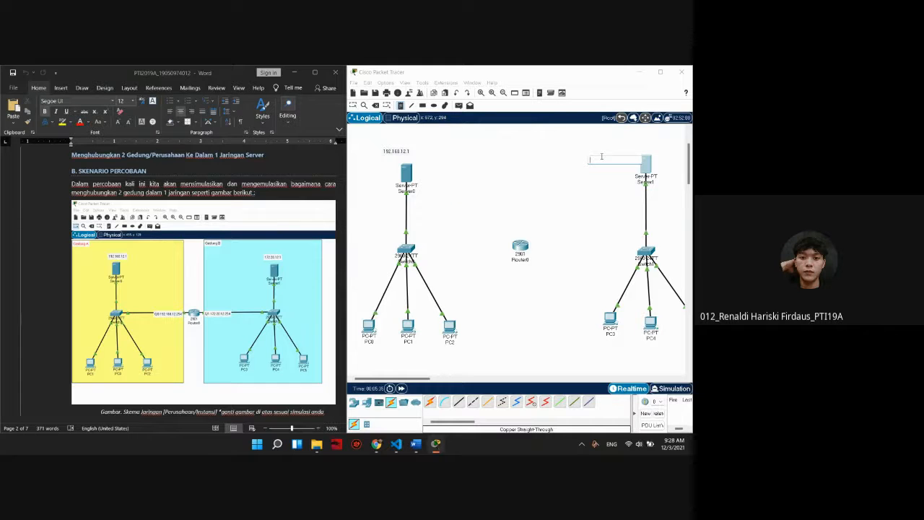
text(17)
text(2.20.1)
text(0.12)
text(.1)
click(597, 183)
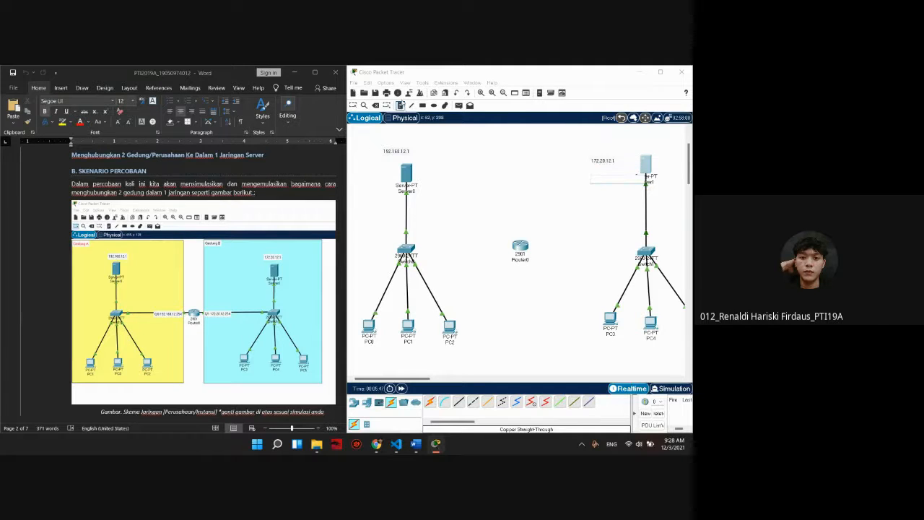
Center the two IP address notes above Server1 and Server0, and shift Router0 slightly down.
drag(589, 161, 632, 146)
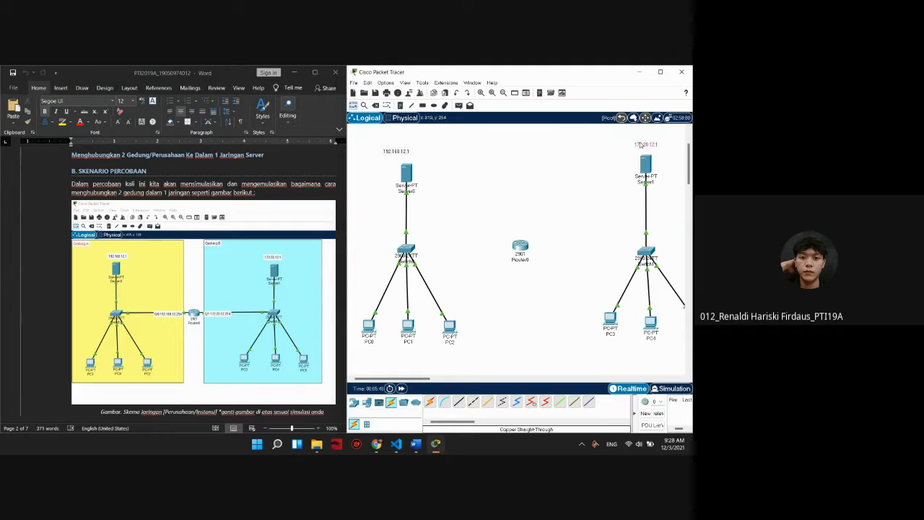
drag(412, 153, 423, 154)
drag(412, 155, 408, 157)
drag(520, 246, 517, 251)
scroll(485, 355, down, 1)
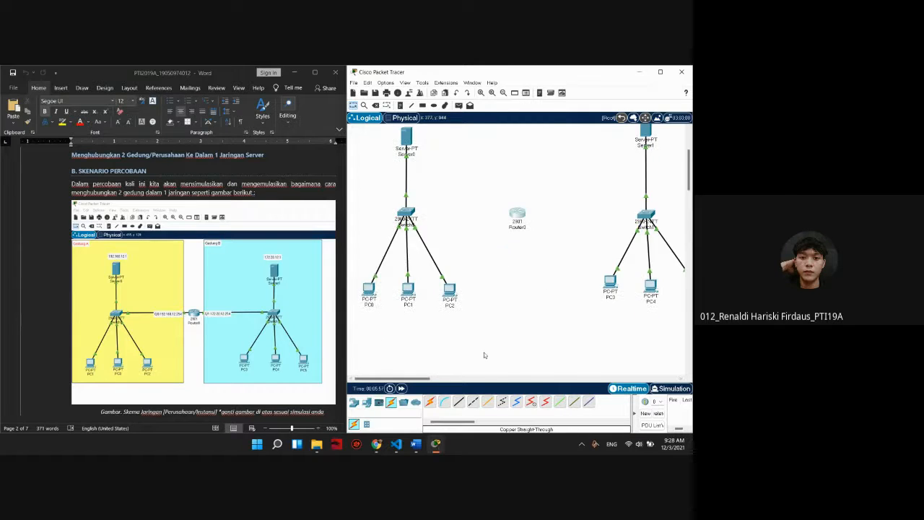
scroll(484, 346, up, 1)
scroll(499, 294, down, 1)
scroll(500, 294, up, 1)
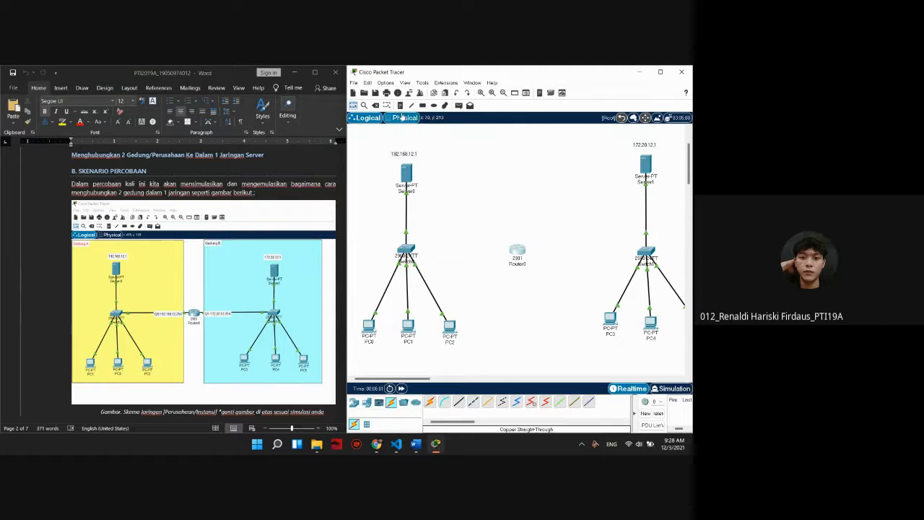
click(482, 311)
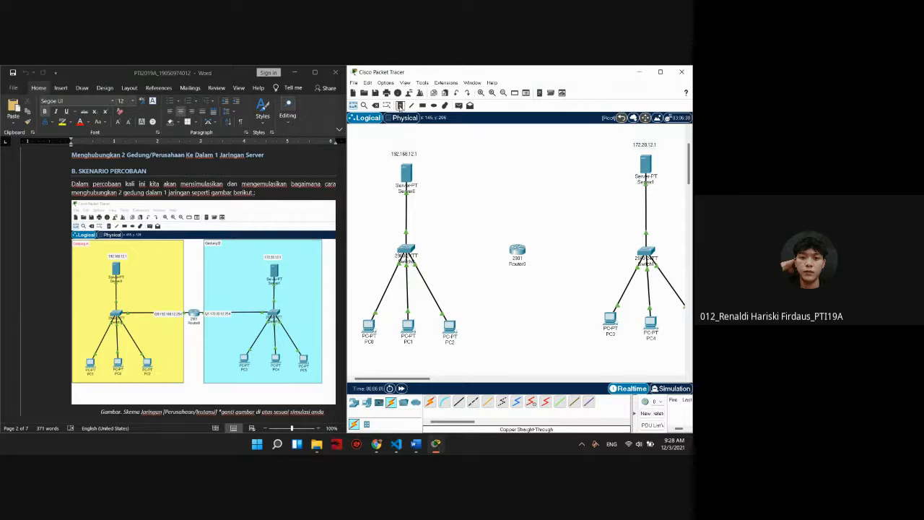
Add a text note reading "0/0 192.168.12.254" between Switch0 and Router0.
click(399, 106)
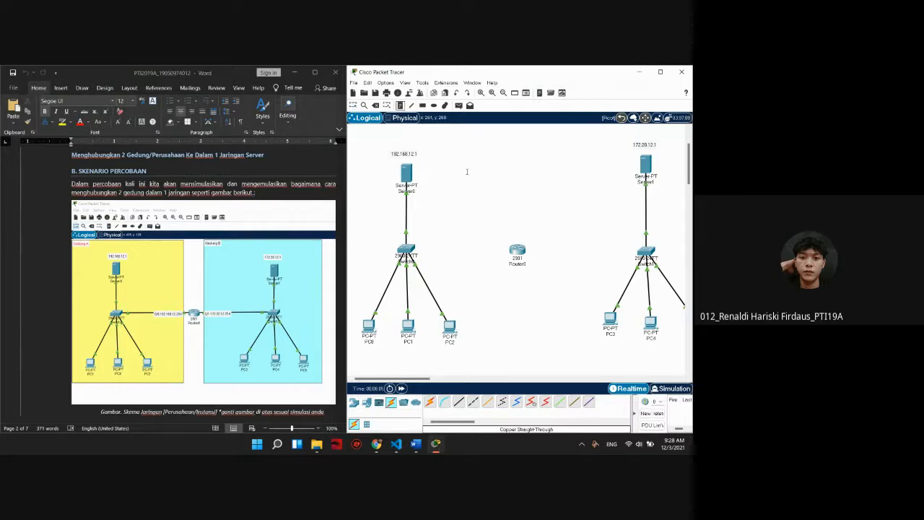
click(459, 254)
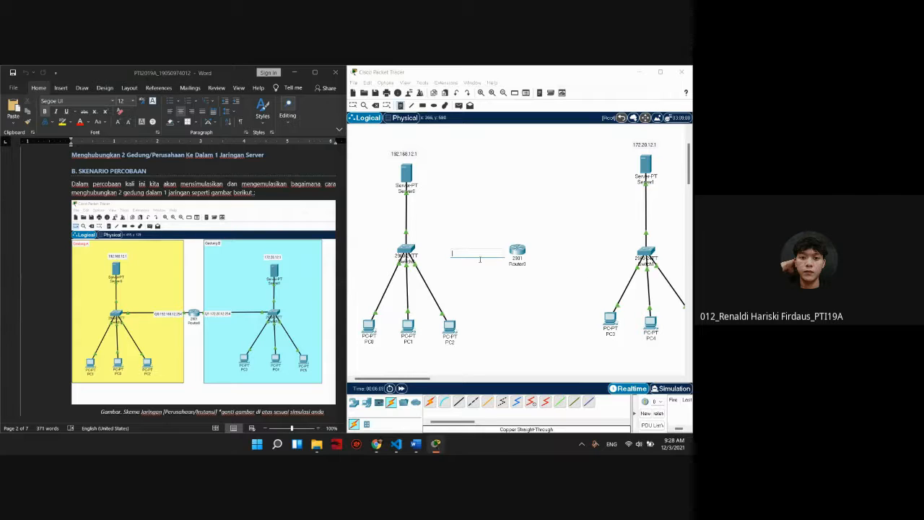
text(G)
text(0/0)
text( 192.)
text(168.12.254)
Add a text note reading "0/1 172.20.12.254" between Router0 and Switch1, and align both interface notes beside the router.
click(546, 251)
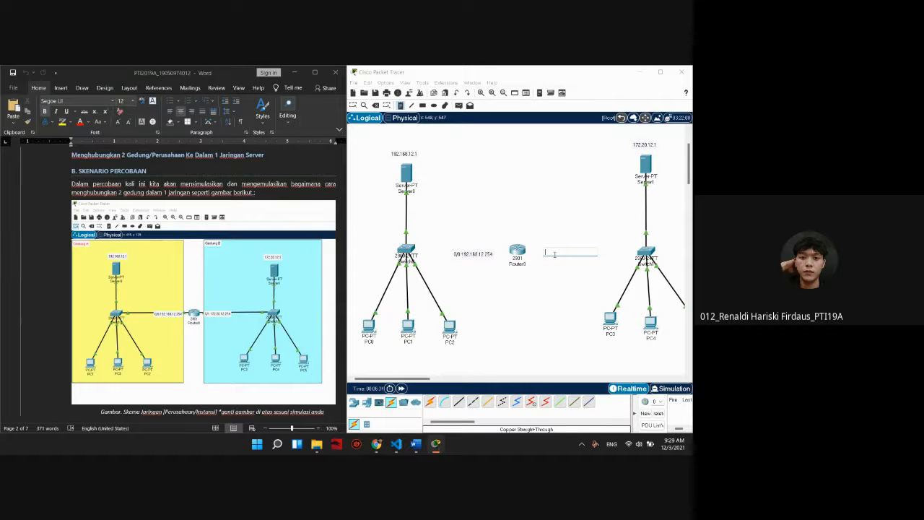
text(0/1 172.20.12.25)
text(4)
click(353, 106)
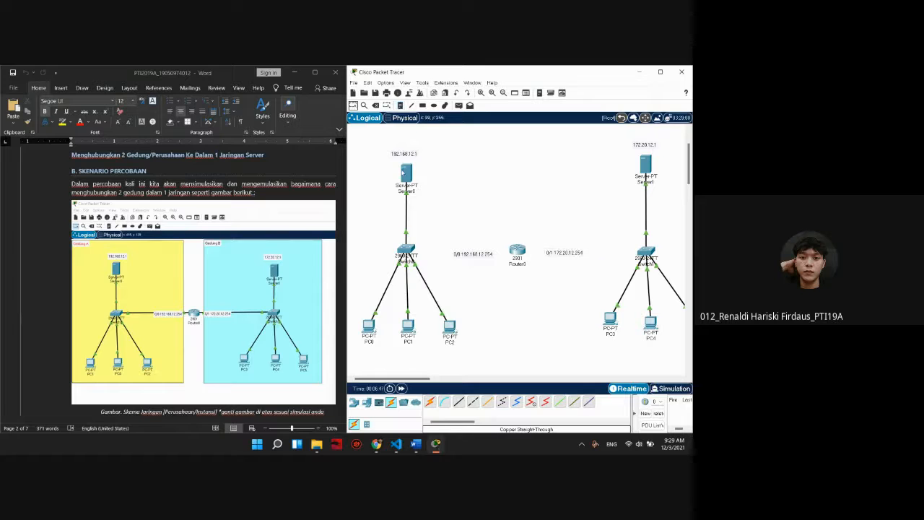
drag(484, 257, 486, 255)
drag(563, 256, 558, 255)
Review the Word document's IP address list and its instructions for setting Router0's GigabitEthernet0/0 address.
scroll(286, 256, down, 1)
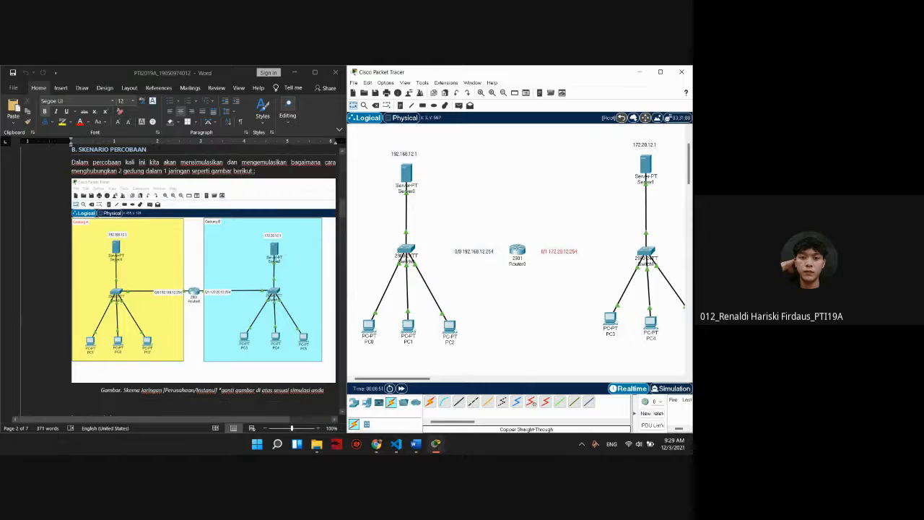
scroll(276, 259, down, 5)
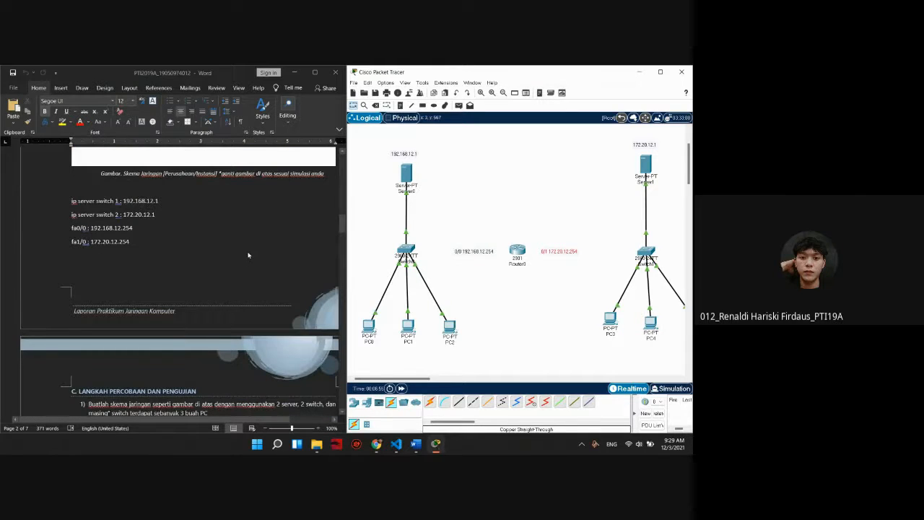
scroll(248, 255, down, 3)
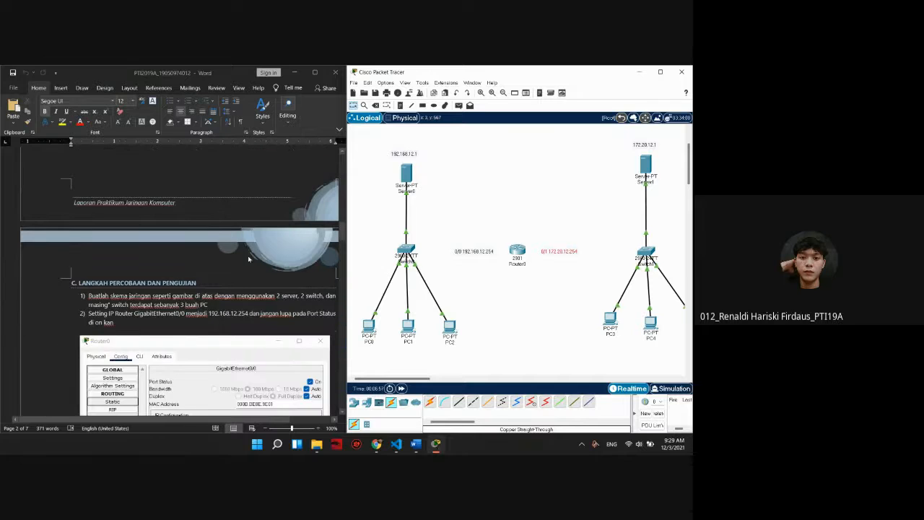
scroll(252, 274, down, 2)
scroll(259, 290, down, 1)
scroll(258, 290, down, 1)
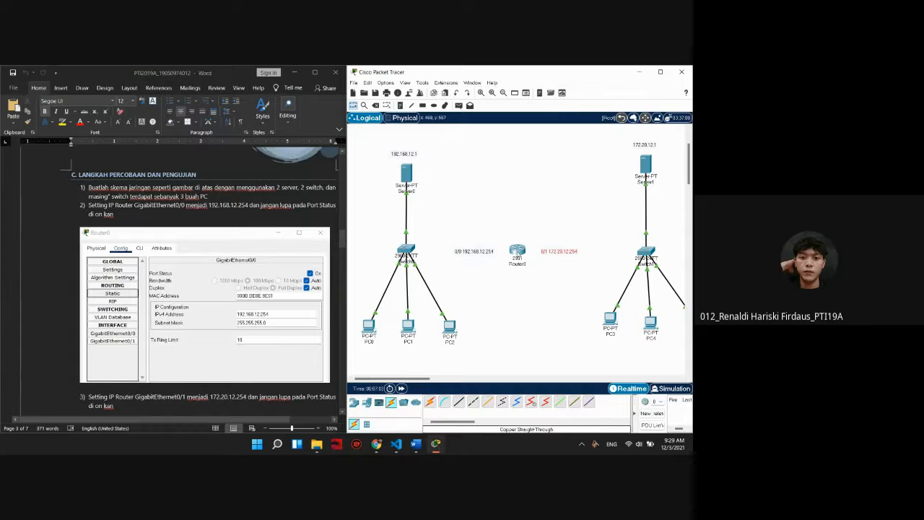
Configure Router0's GigabitEthernet0/0 interface with IPv4 address 192.168.12.254 and subnet mask 255.255.255.0.
click(521, 253)
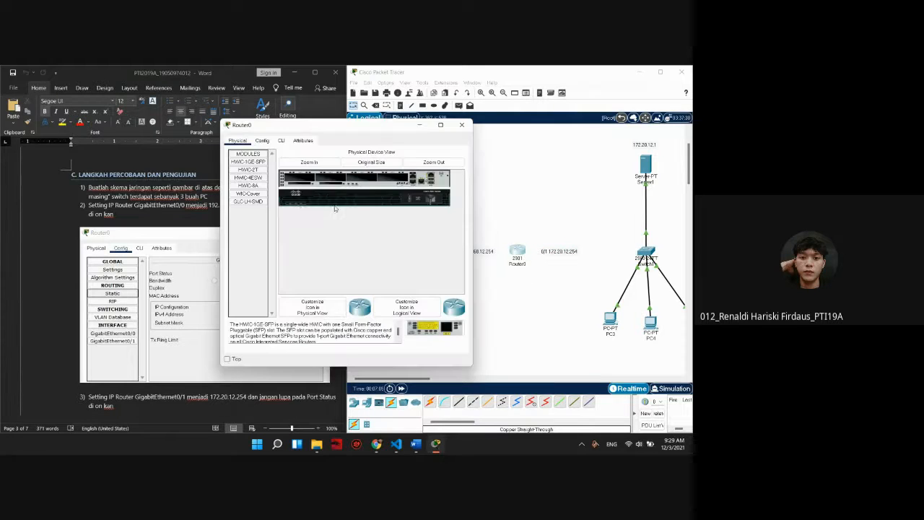
click(264, 142)
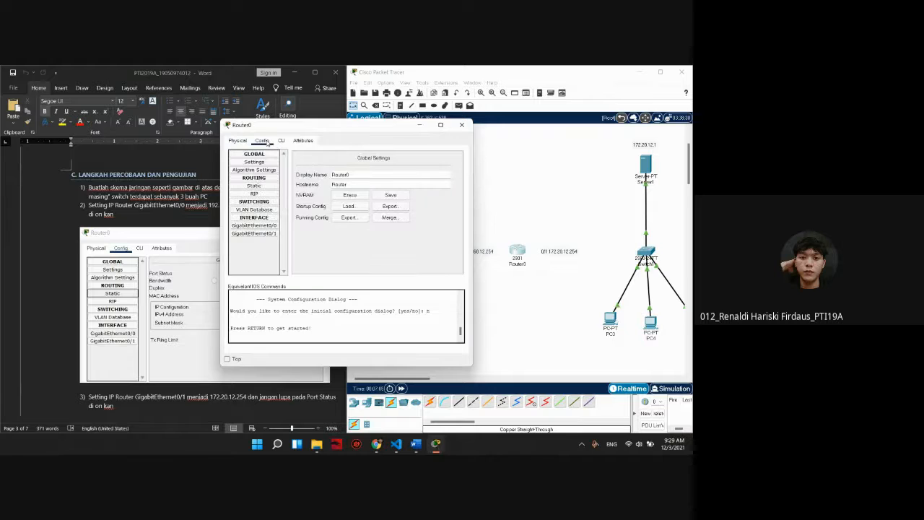
click(252, 225)
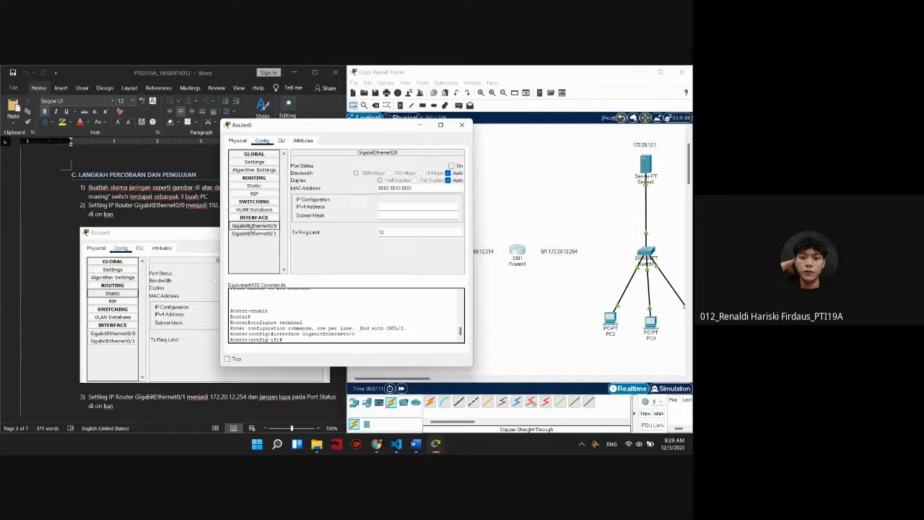
drag(358, 129, 305, 147)
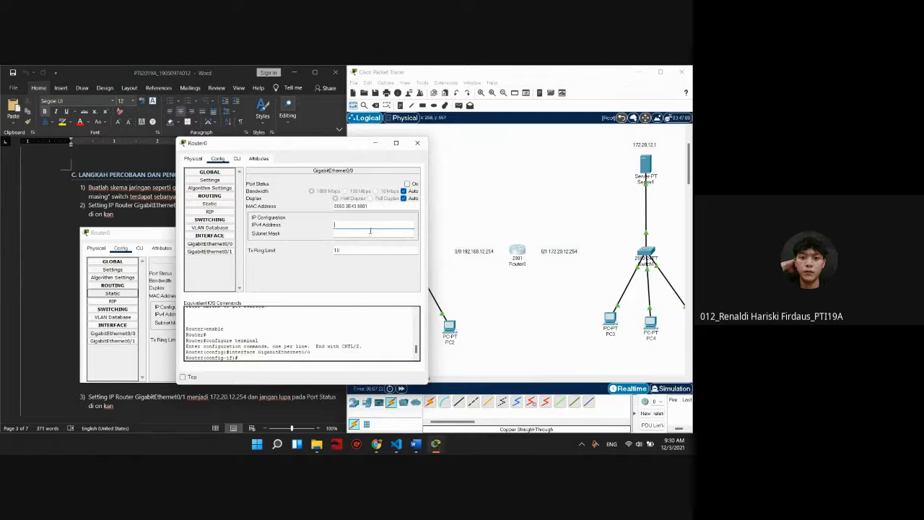
text(192.168.12.254)
click(370, 233)
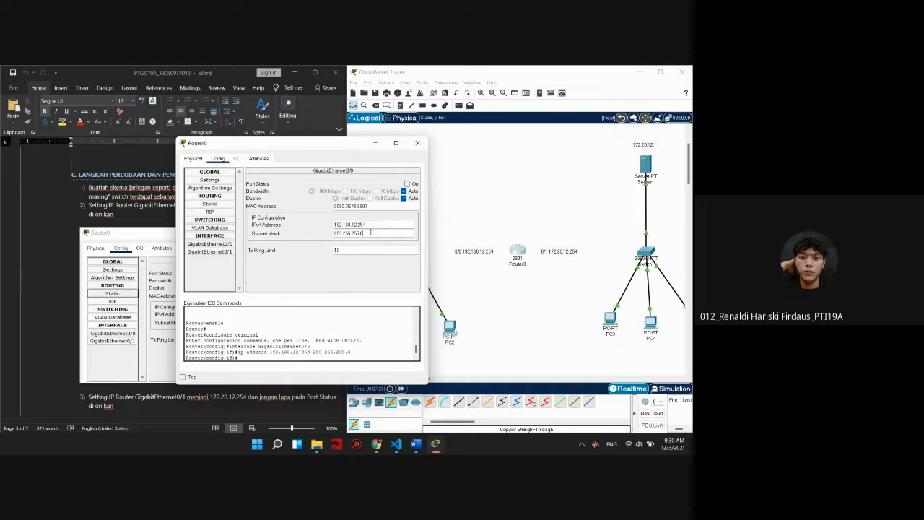
click(374, 226)
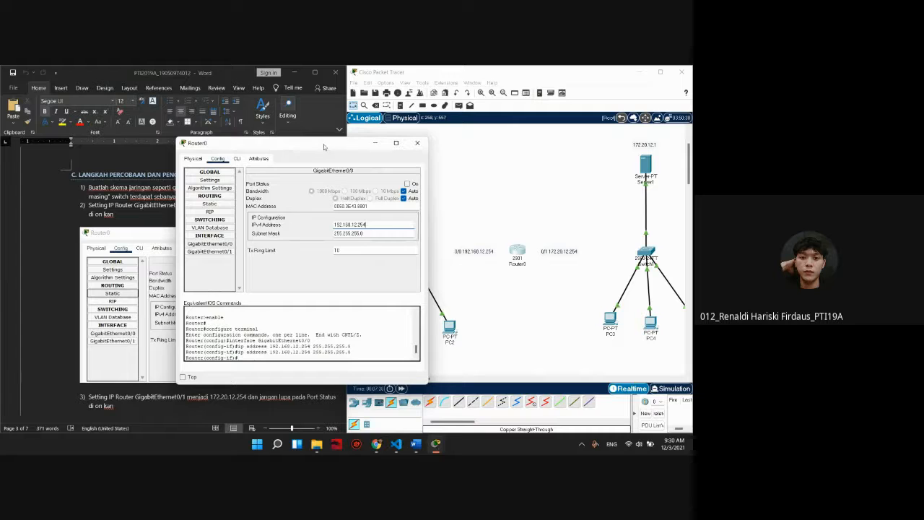
Configure Router0's GigabitEthernet0/1 interface with IPv4 address 172.20.12.254 and subnet mask 255.255.0.0.
drag(324, 147, 307, 146)
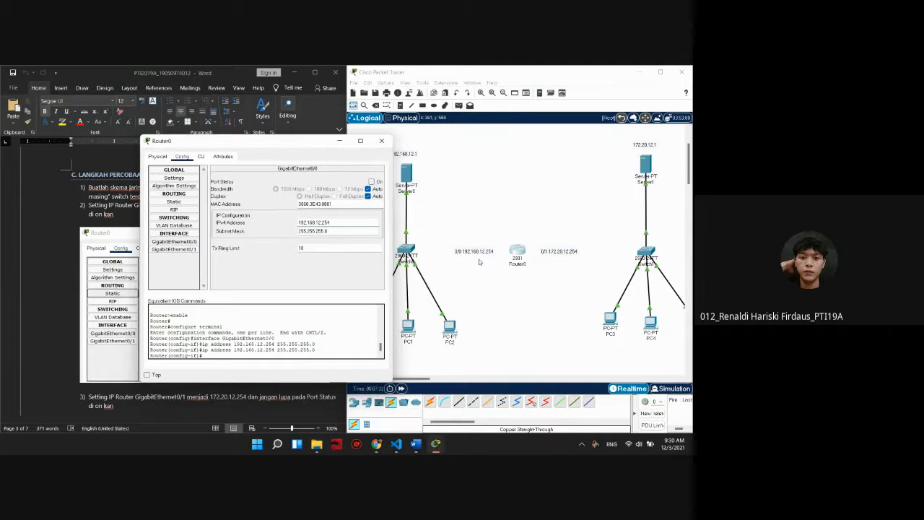
click(381, 140)
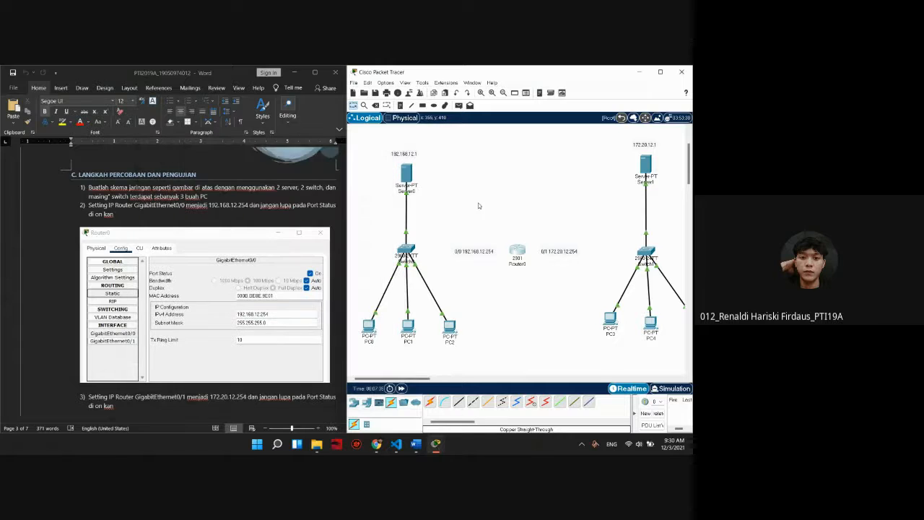
click(516, 252)
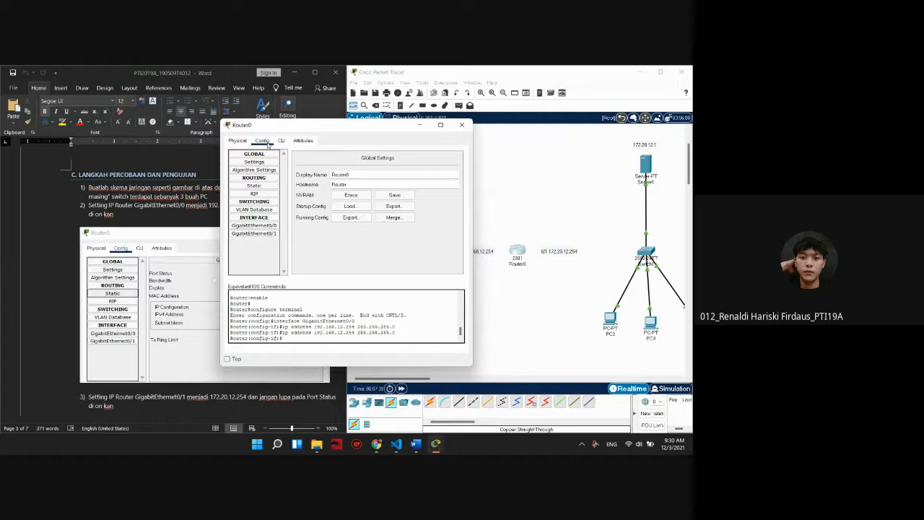
click(254, 233)
drag(360, 127, 268, 131)
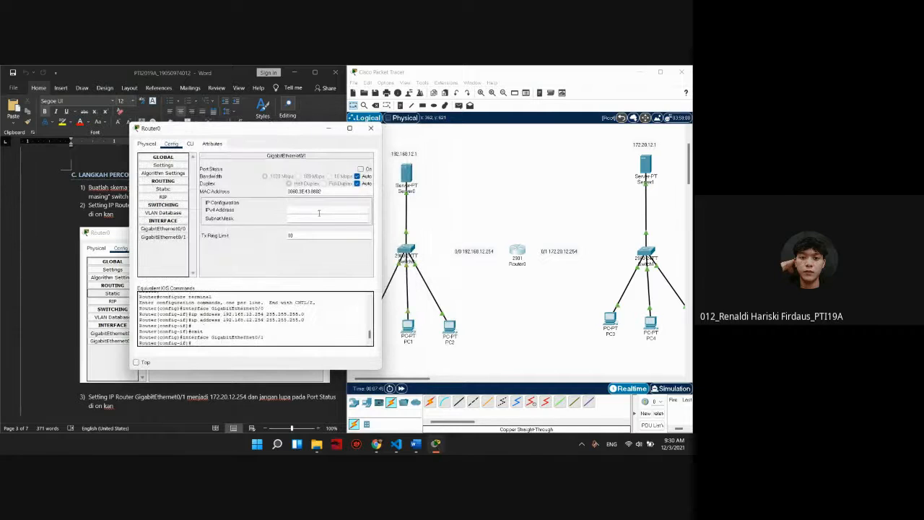
click(318, 211)
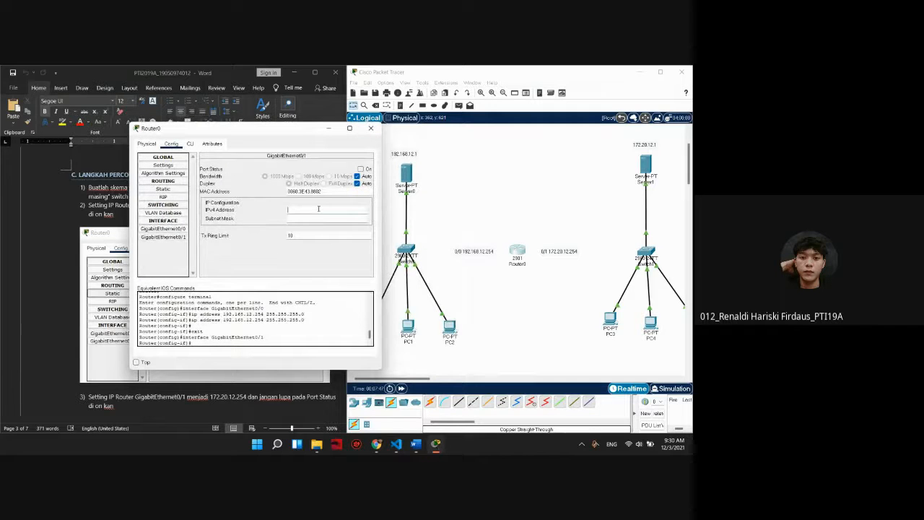
text(172.20.12.254)
click(317, 218)
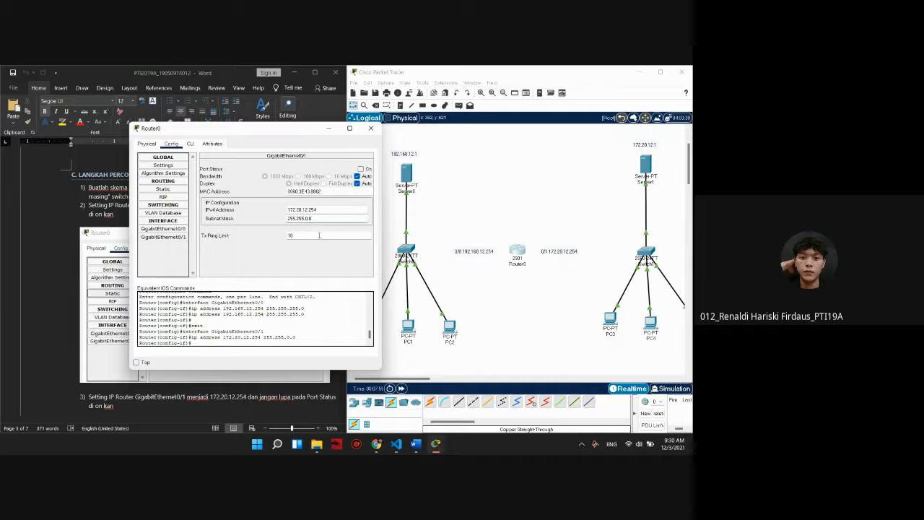
drag(364, 133, 328, 139)
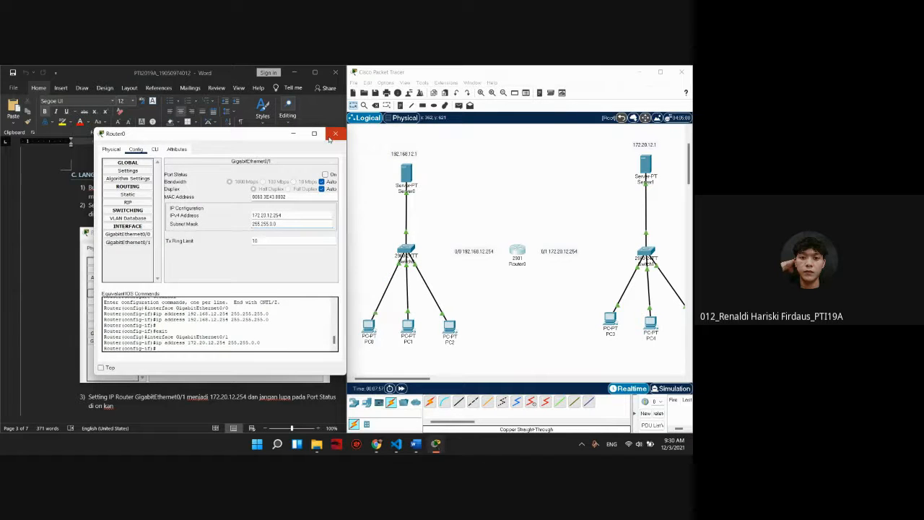
click(329, 137)
Check Router0's GigabitEthernet0/1 page against the Word document and review the document's IP settings for the Gedung A server.
scroll(329, 207, down, 6)
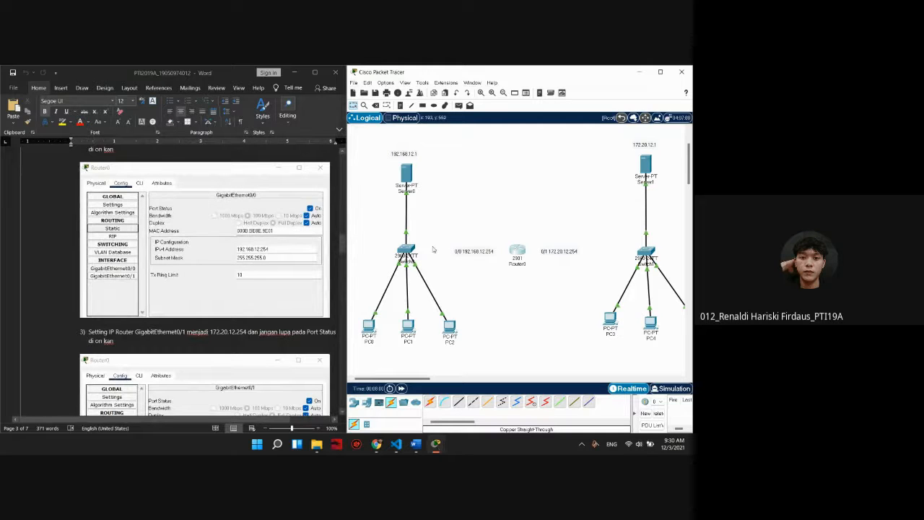
scroll(456, 255, down, 4)
scroll(283, 269, down, 2)
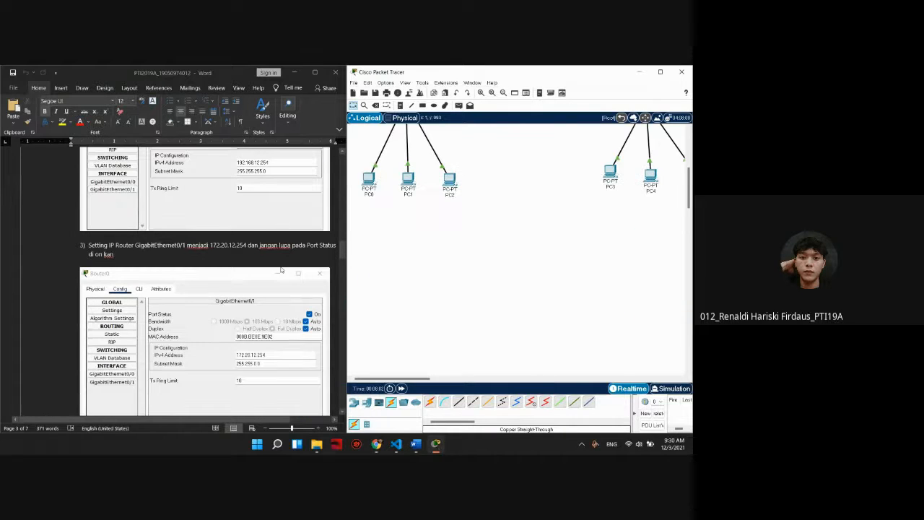
scroll(476, 254, up, 4)
click(517, 252)
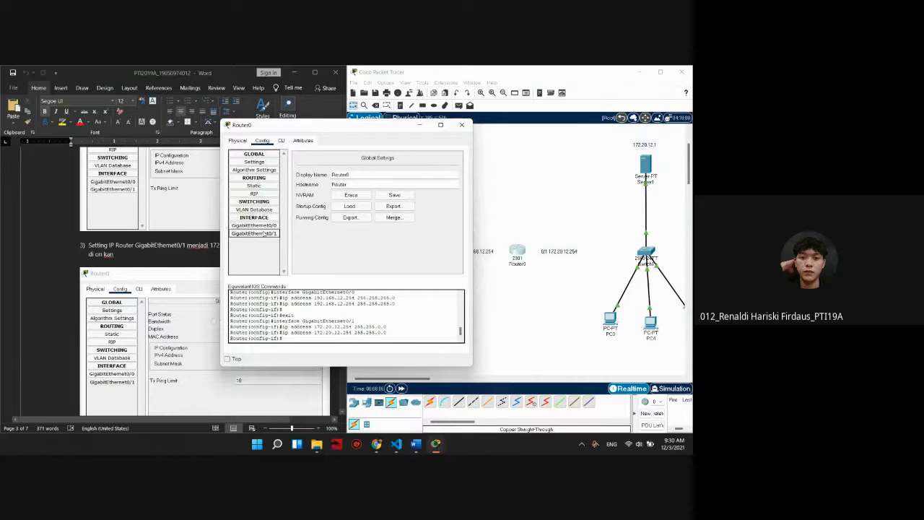
click(253, 233)
click(462, 125)
scroll(281, 274, down, 8)
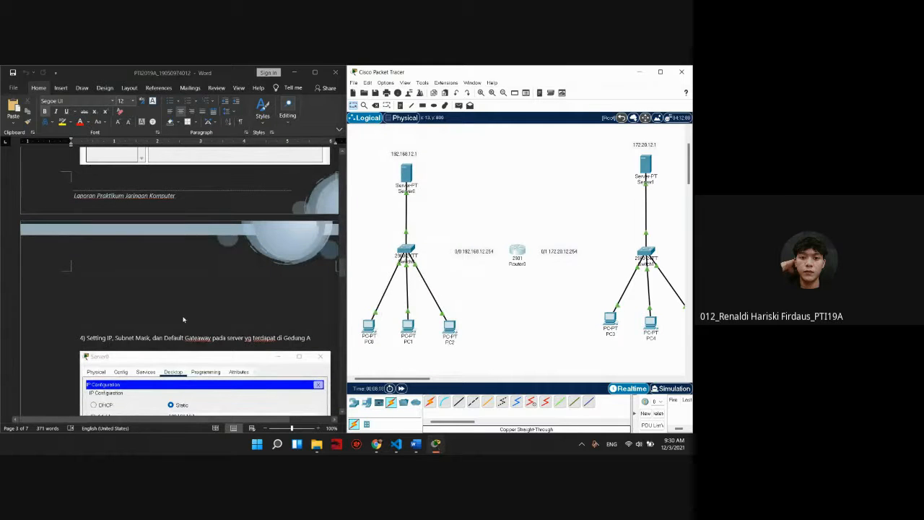
scroll(273, 291, down, 3)
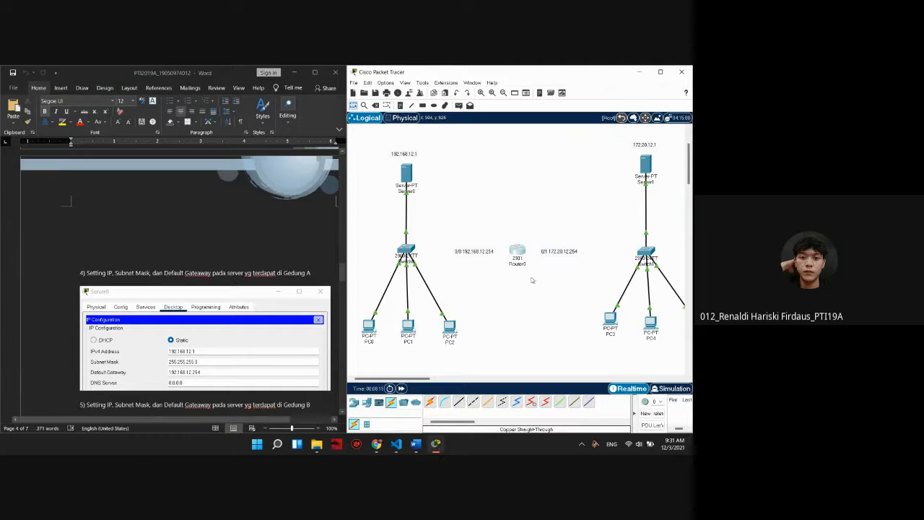
click(409, 181)
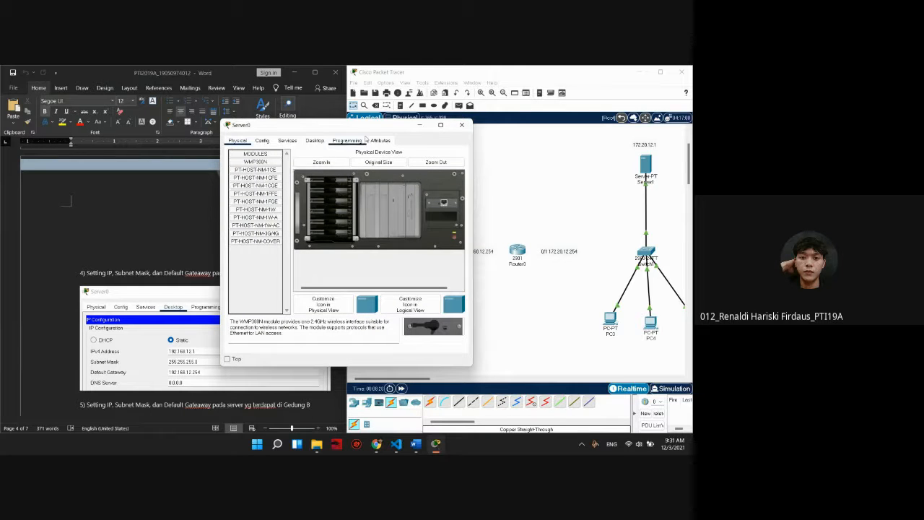
drag(354, 128, 411, 156)
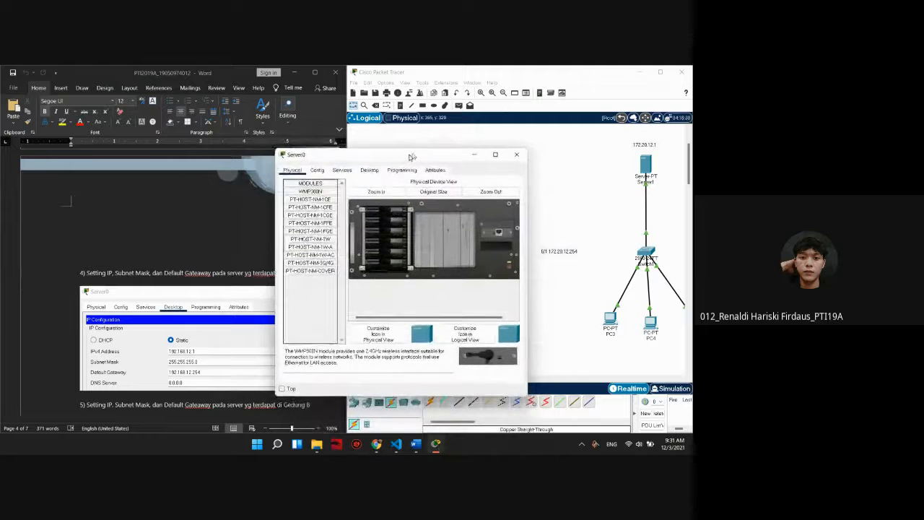
click(516, 154)
Add text notes "Gedung A" above Server0's address label and "Gedung B" above Server1's address label.
click(366, 140)
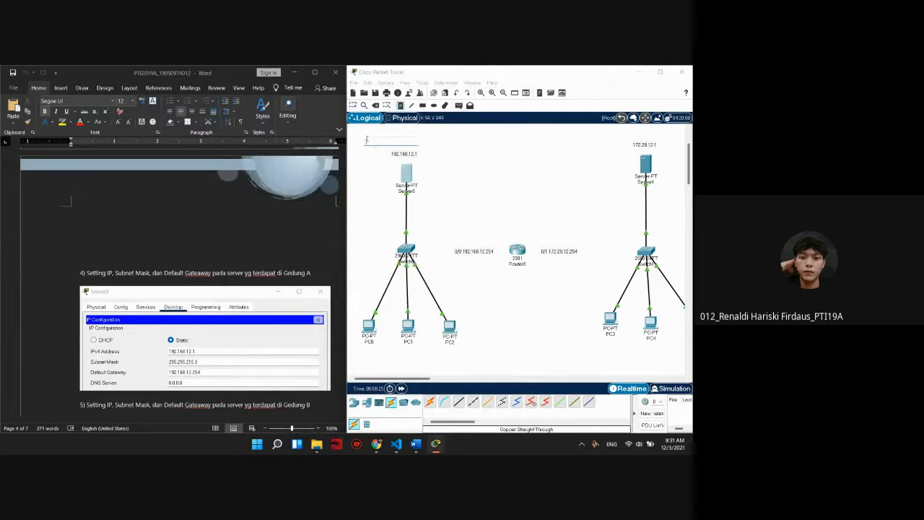
text(Gedung A)
click(605, 149)
text(Gedung)
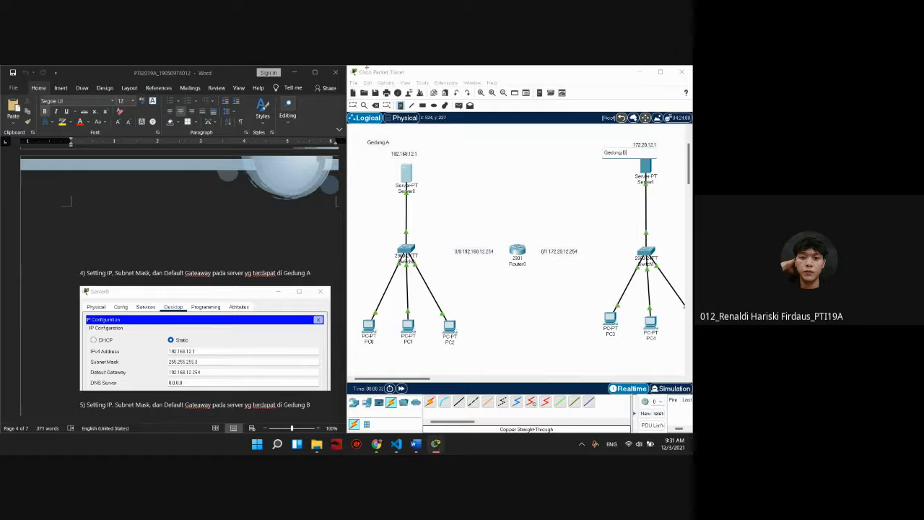
click(352, 105)
drag(372, 142, 368, 140)
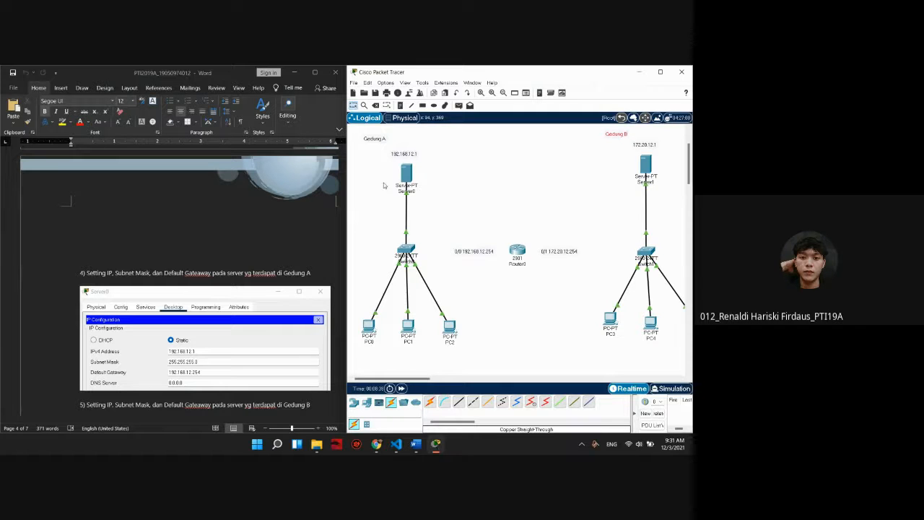
Give Server0 the static IPv4 address 192.168.12.1 with subnet mask 255.255.255.0.
click(406, 173)
drag(384, 130, 407, 151)
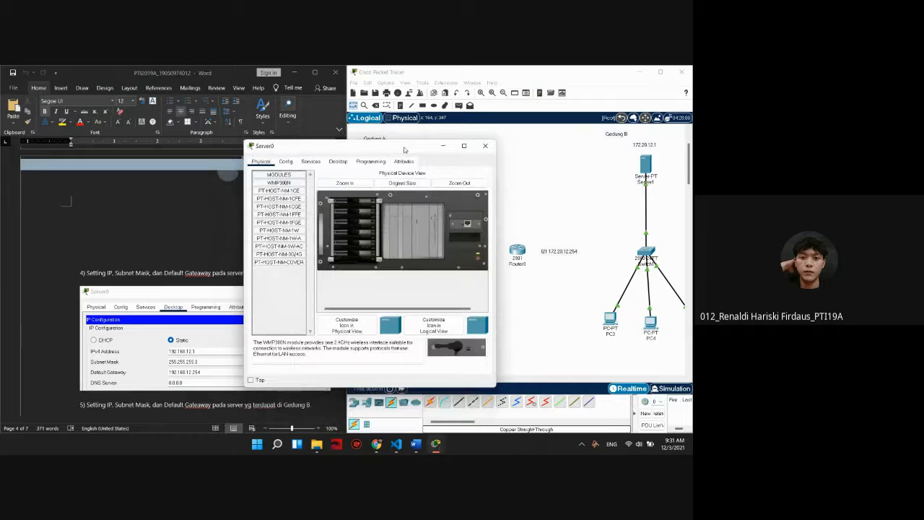
click(339, 161)
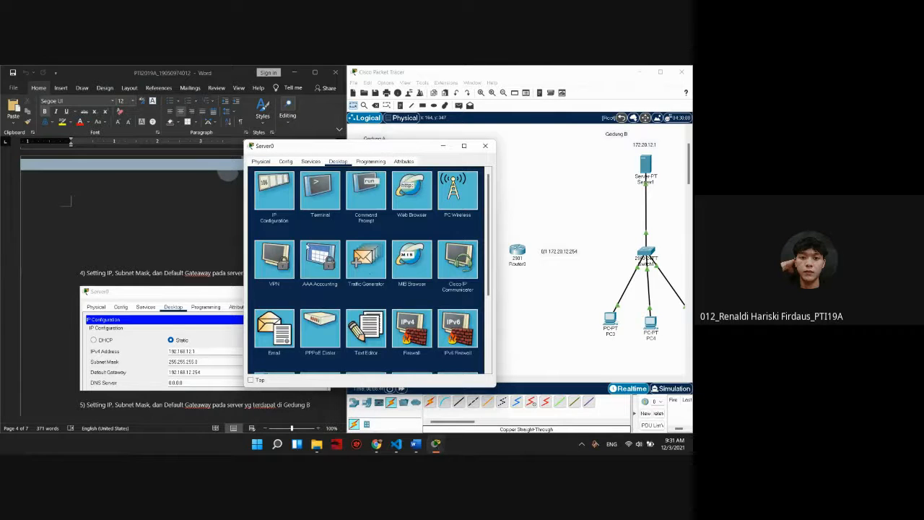
click(275, 193)
drag(363, 150, 530, 161)
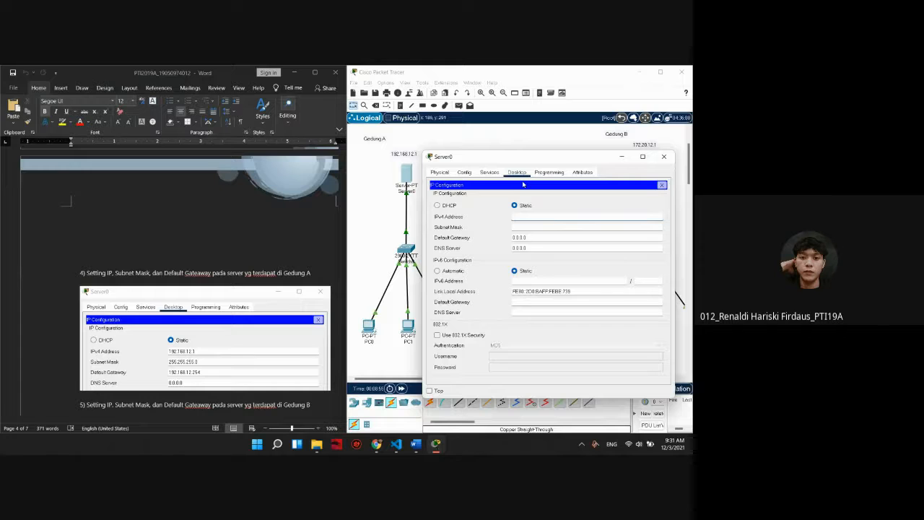
text(192.168.12.1)
click(545, 228)
Set Server0's default gateway to 192.168.12.254 and close its configuration window.
click(542, 236)
key(BackSpace)
drag(505, 156, 470, 258)
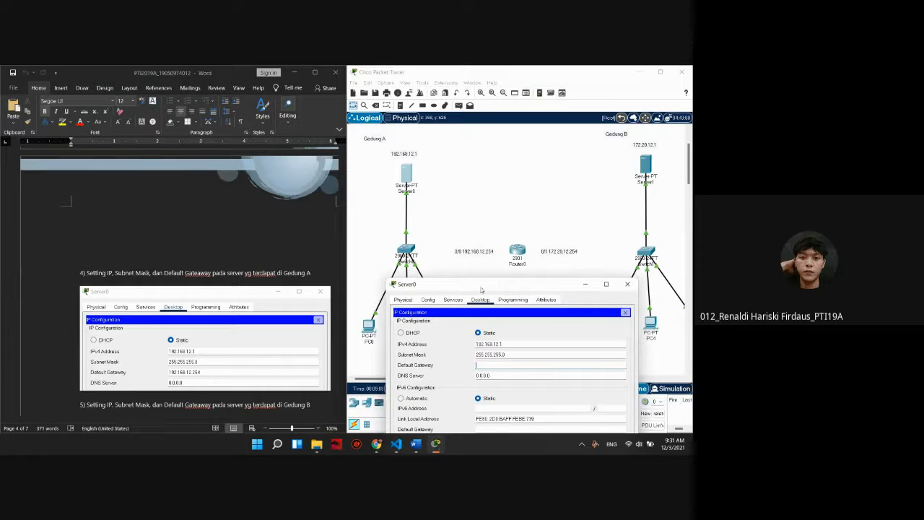
drag(482, 285, 490, 179)
key(Tab)
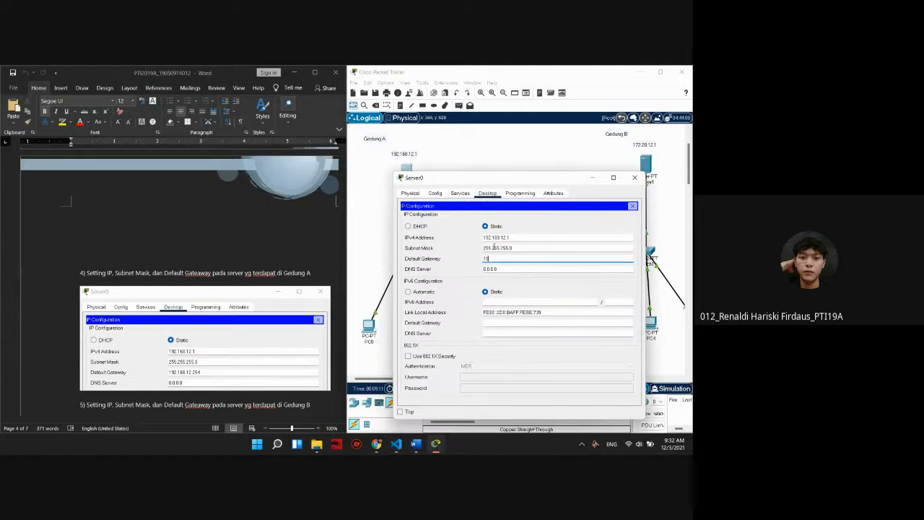
text(192.168.12.254)
drag(499, 185, 415, 159)
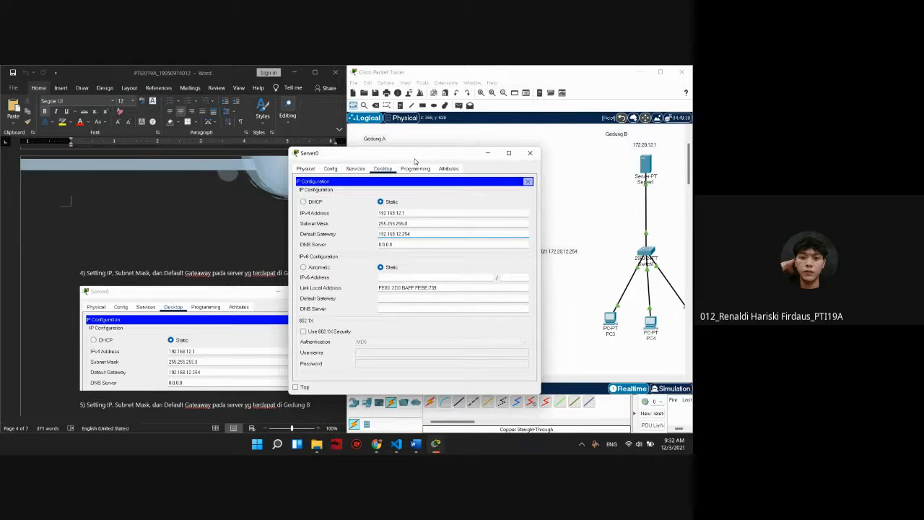
click(530, 152)
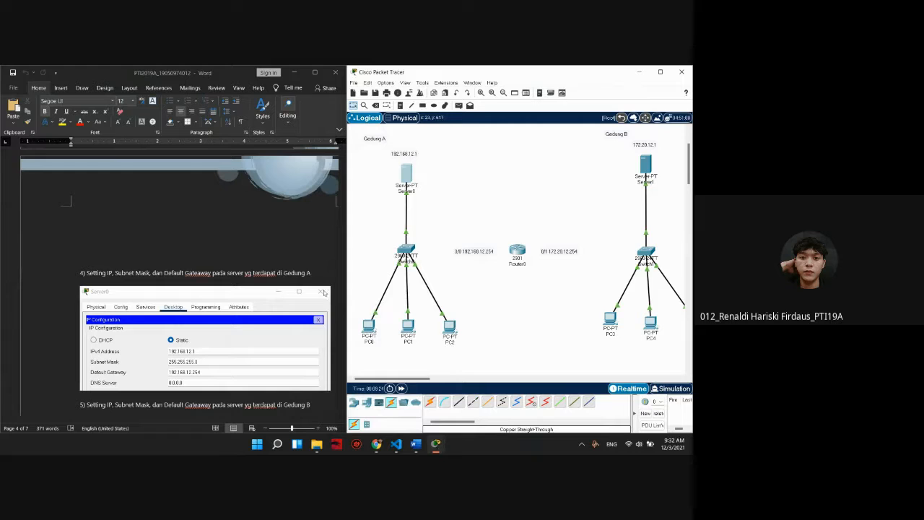
Following the Word document's Gedung B settings, give Server1 the static IPv4 address 172.20.12.1 with subnet mask 255.255.0.0.
scroll(317, 256, down, 6)
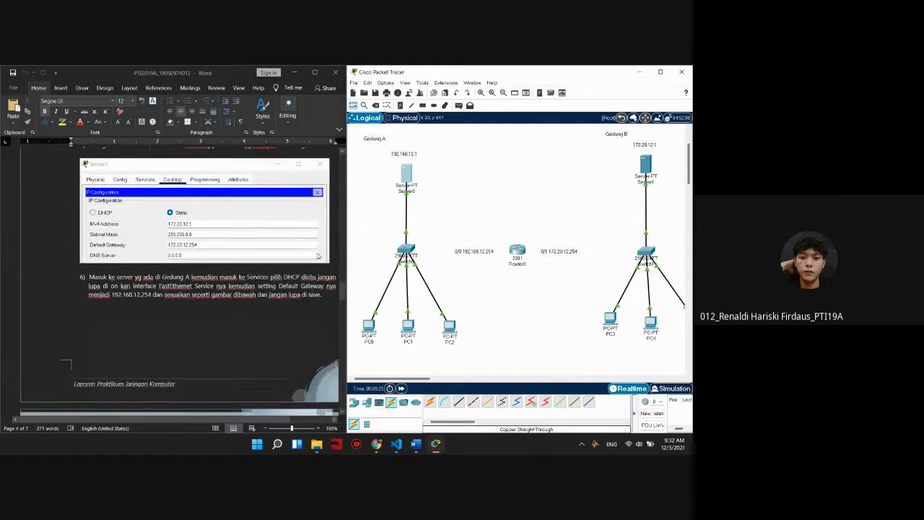
scroll(317, 255, up, 2)
scroll(317, 256, down, 3)
scroll(302, 231, up, 3)
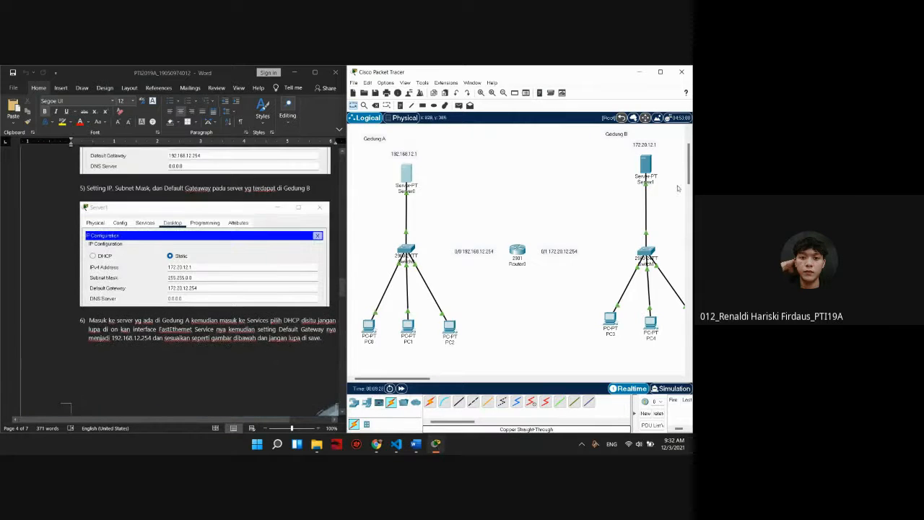
click(646, 166)
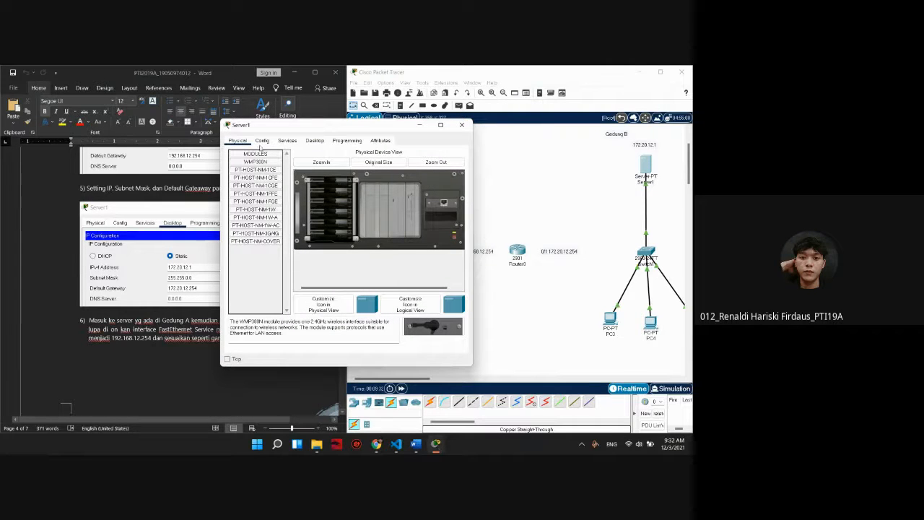
click(315, 141)
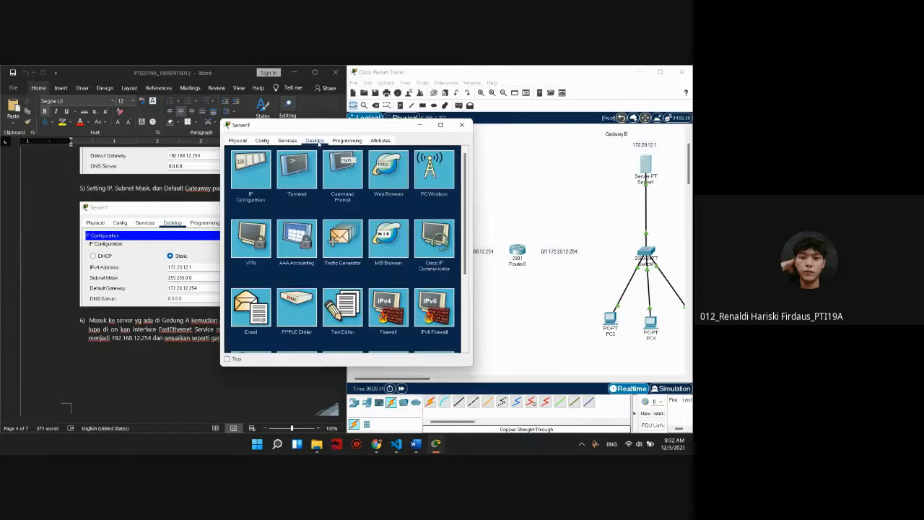
click(251, 173)
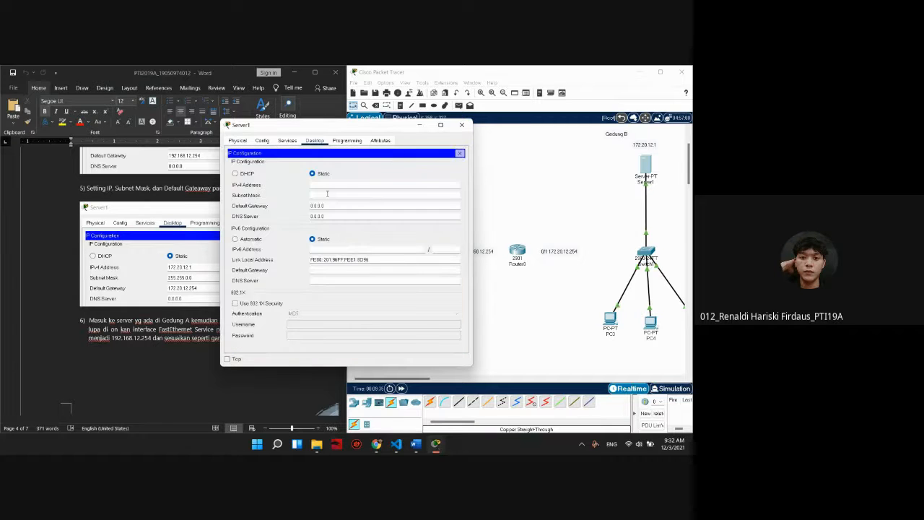
drag(318, 125, 281, 128)
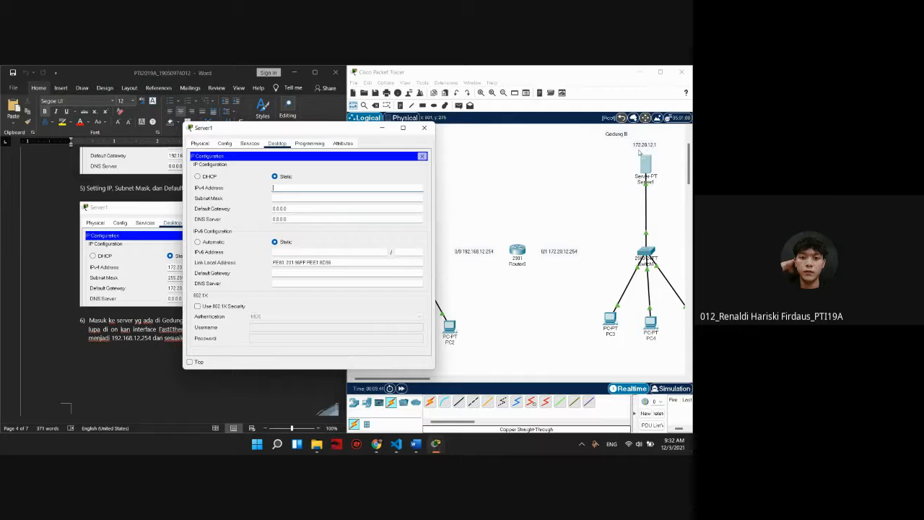
click(361, 185)
text(172.20.12.1)
click(344, 198)
Set Server1's default gateway to 172.20.12.254, matching the router's 0/1 interface note.
click(310, 210)
drag(313, 130, 298, 135)
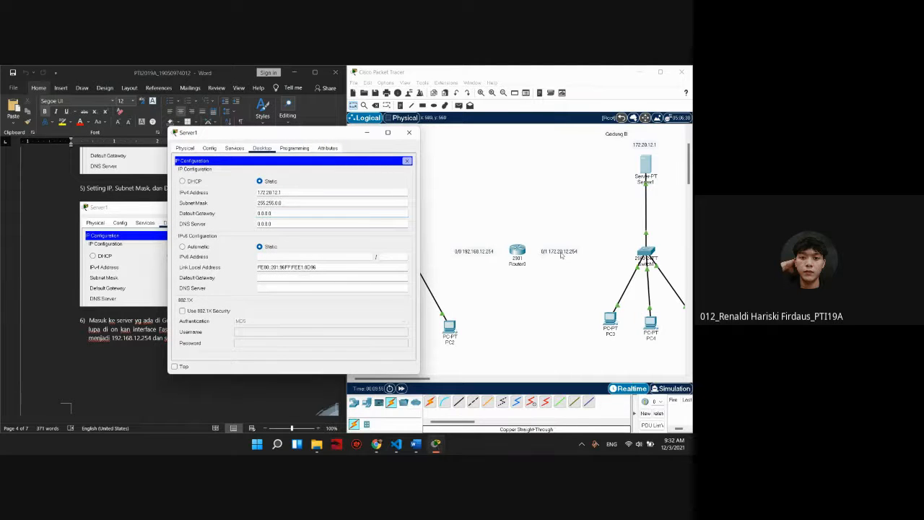
drag(327, 138, 327, 134)
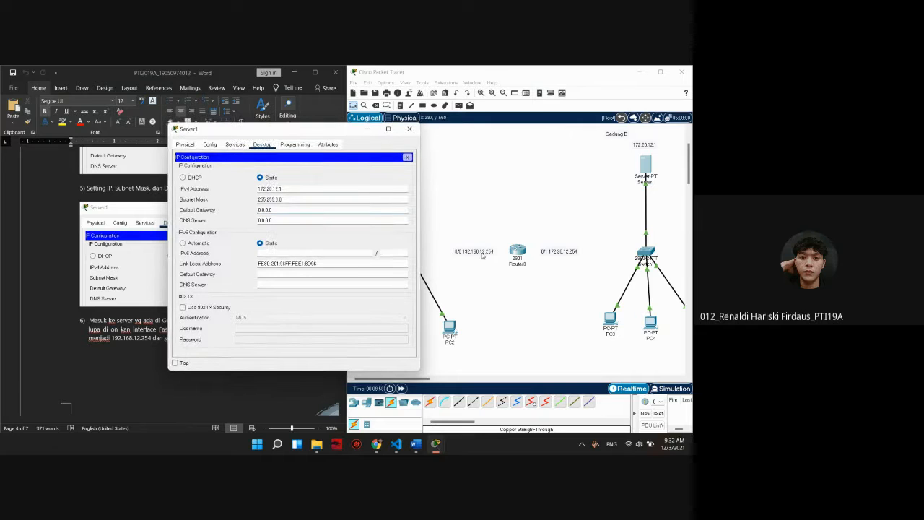
drag(302, 134, 291, 138)
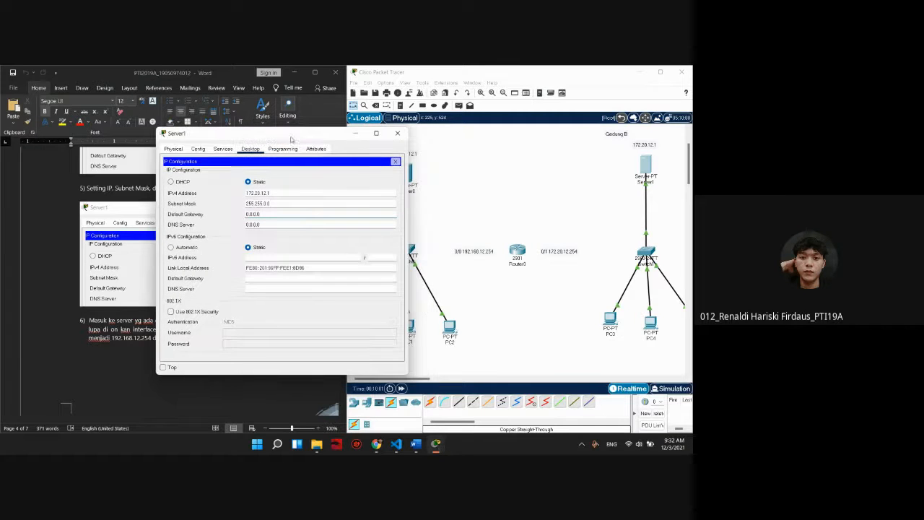
click(276, 217)
key(BackSpace)
key(BackSpace)
key(BackSpace)
key(BackSpace)
key(BackSpace)
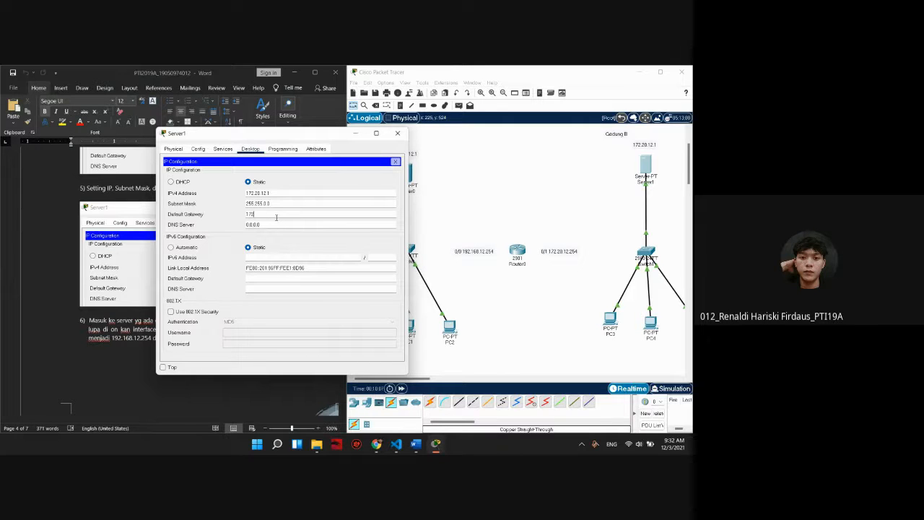
text(.20.12.254)
drag(273, 142, 246, 148)
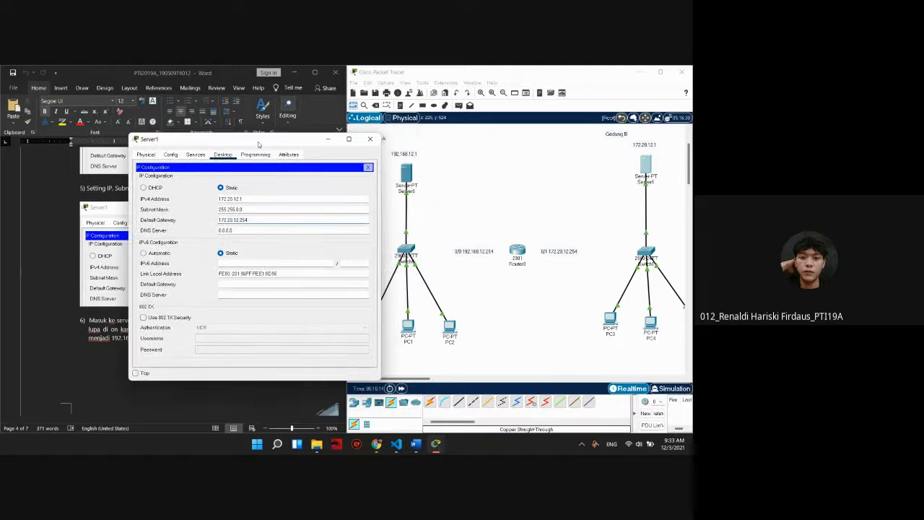
Close Server1's configuration window and read the Word document's step 6 on configuring DHCP for the Gedung A server.
click(372, 141)
scroll(292, 245, down, 10)
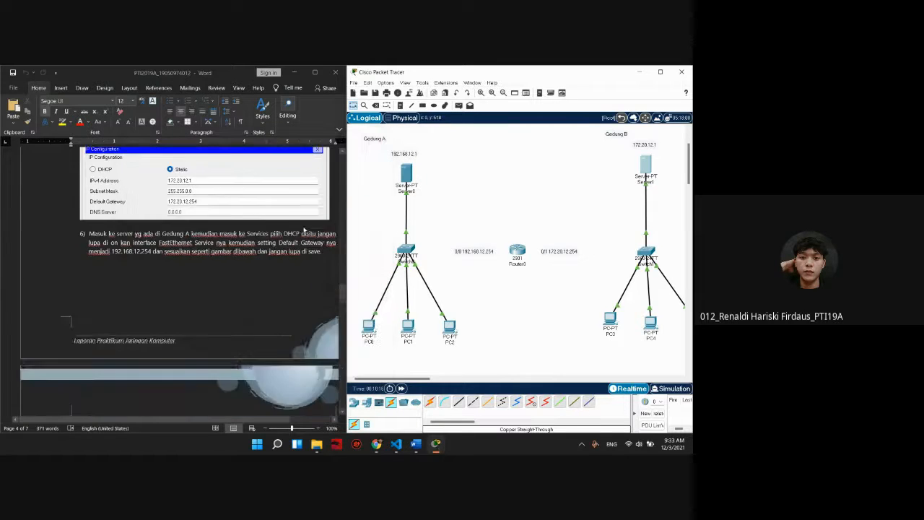
scroll(286, 236, down, 2)
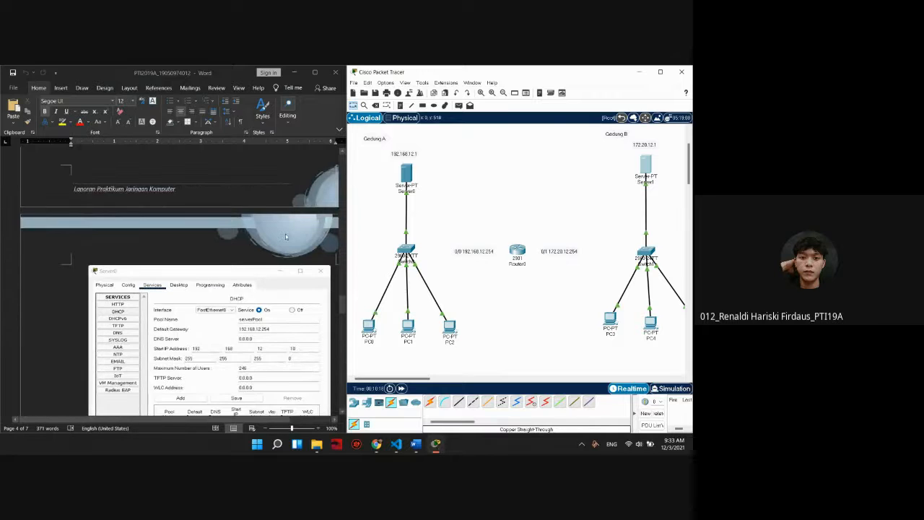
scroll(283, 245, up, 2)
scroll(283, 245, down, 3)
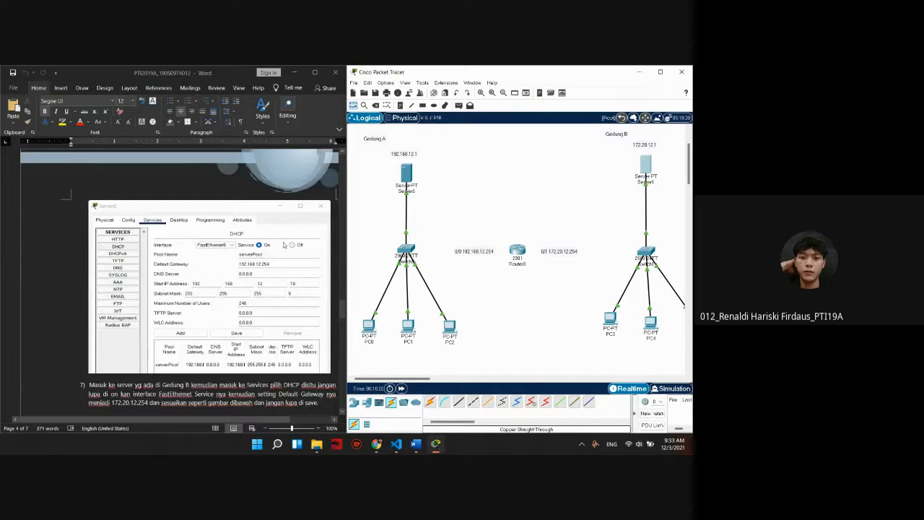
scroll(284, 246, up, 7)
scroll(260, 235, down, 3)
scroll(236, 225, up, 2)
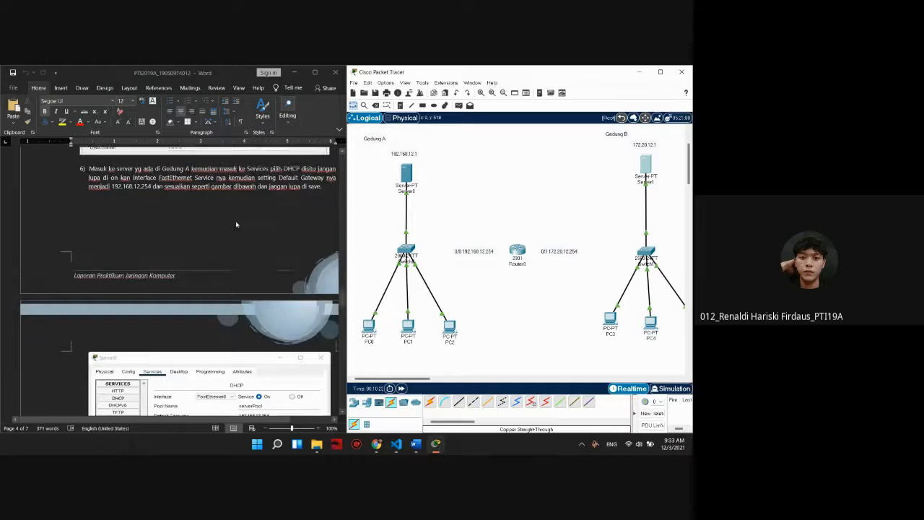
Open Server0's DHCP service settings and turn the service on for the FastEthernet0 interface.
click(407, 175)
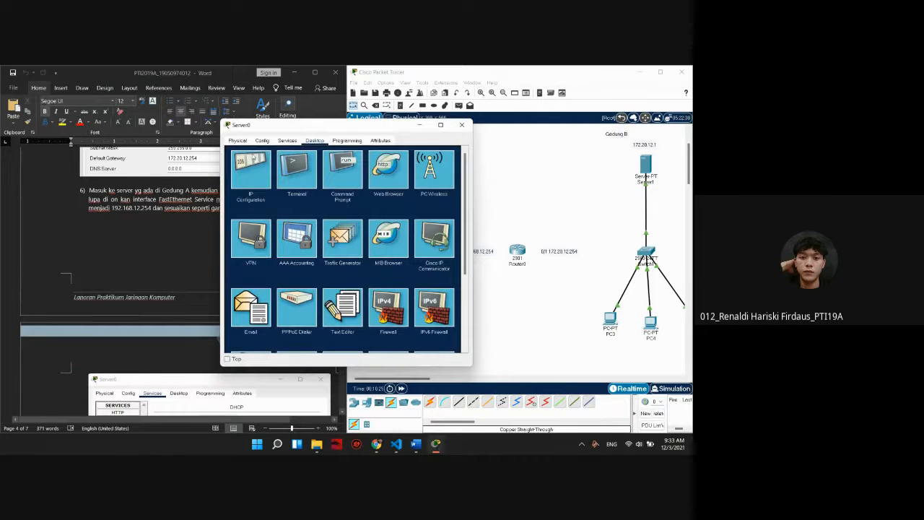
click(238, 140)
click(262, 140)
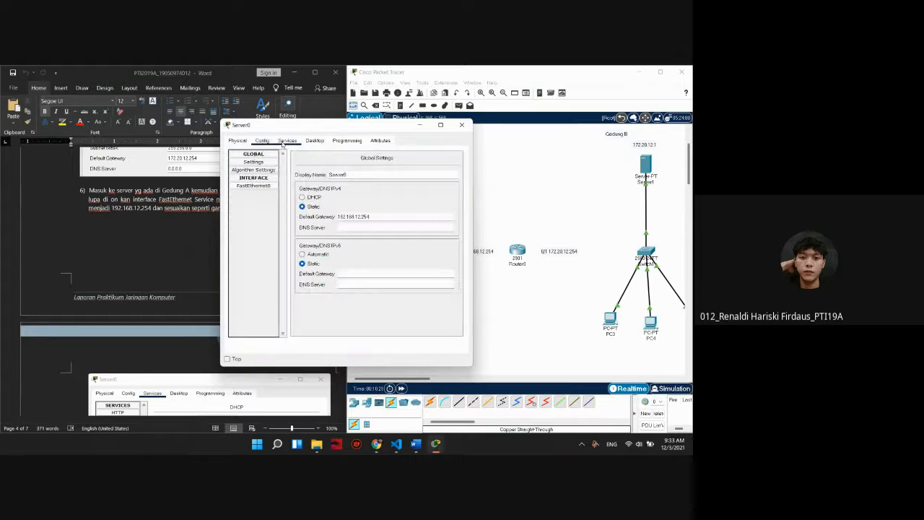
click(285, 141)
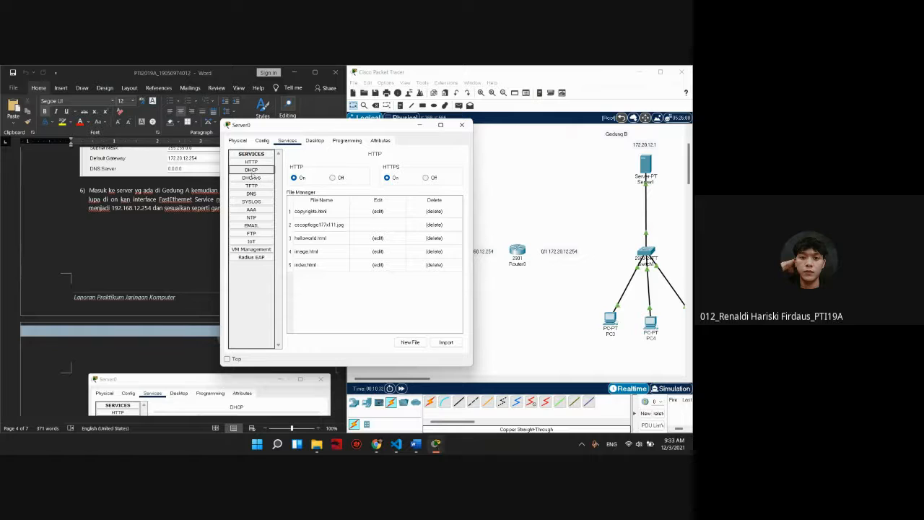
click(253, 171)
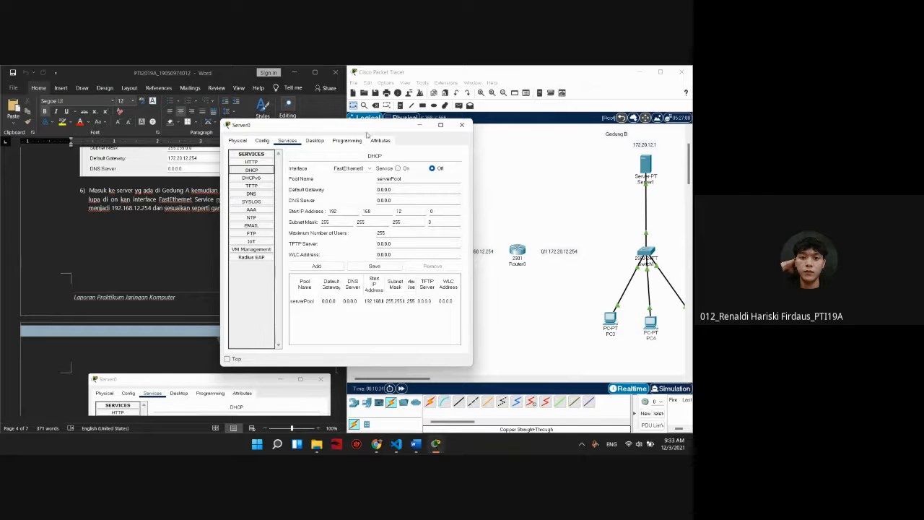
drag(365, 126, 398, 128)
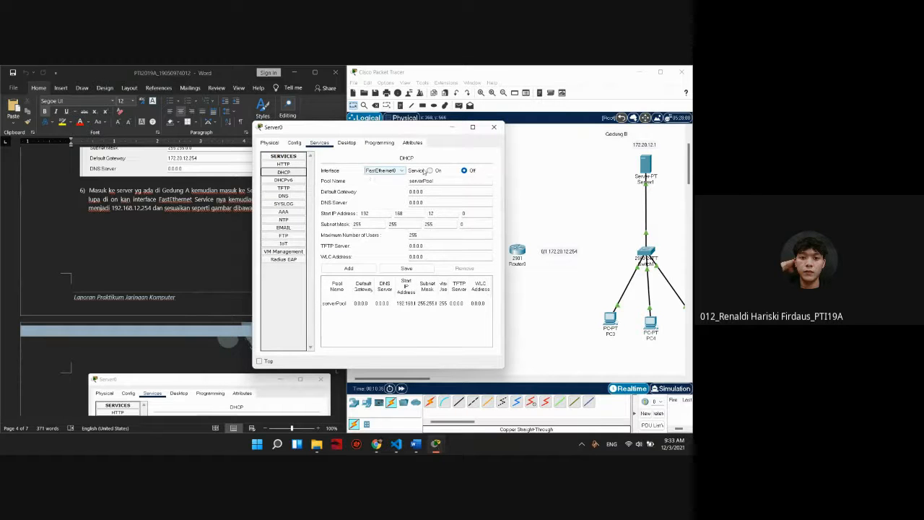
click(432, 171)
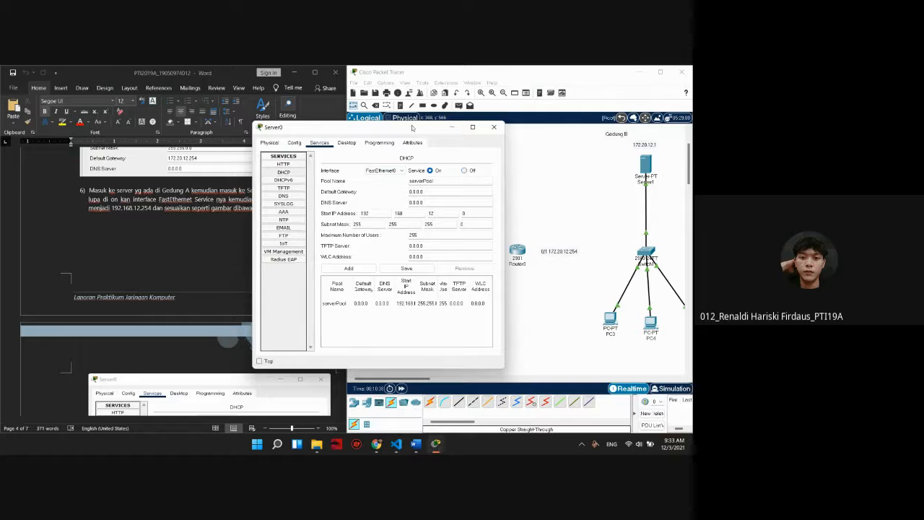
Set the default gateway of Server0's DHCP serverPool to 192.168.12.254, following the Word document.
drag(413, 130, 480, 140)
scroll(163, 222, down, 2)
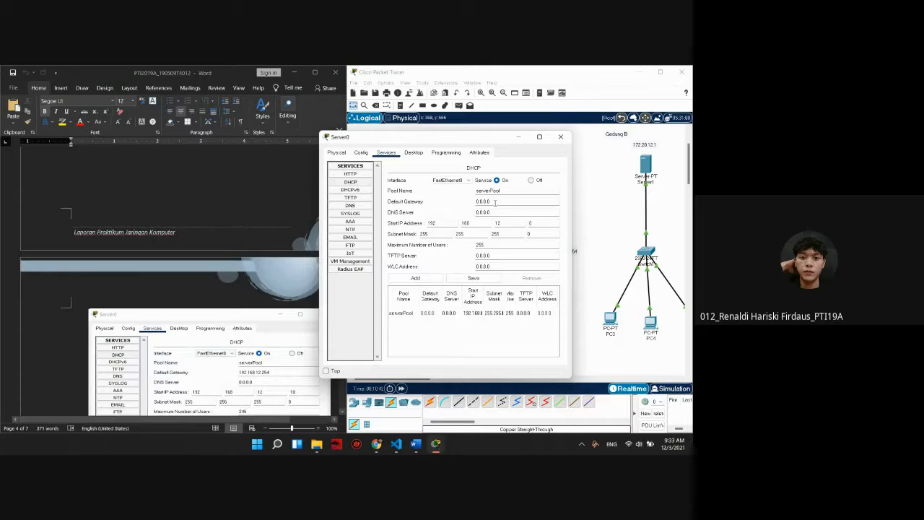
drag(495, 202, 455, 203)
key(BackSpace)
drag(455, 140, 338, 175)
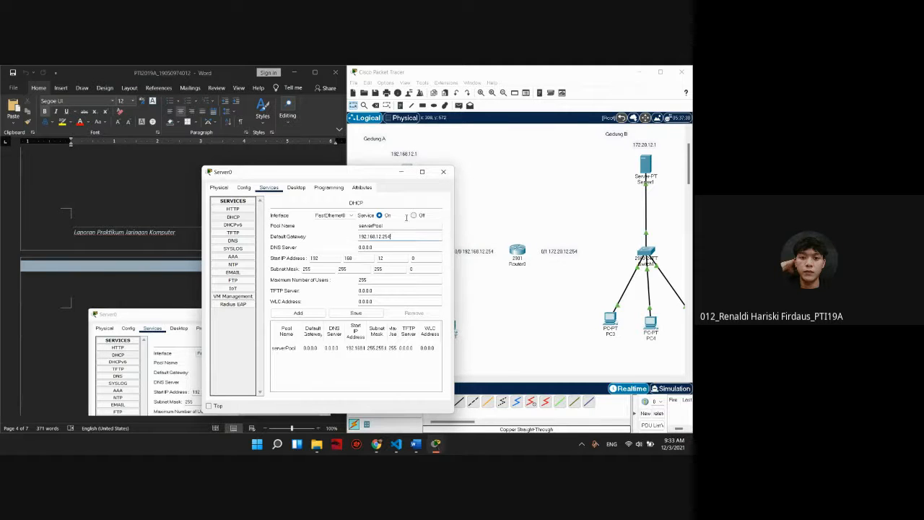
Set the start IP address of Server0's DHCP pool to 192.168.12.10.
drag(366, 176, 312, 145)
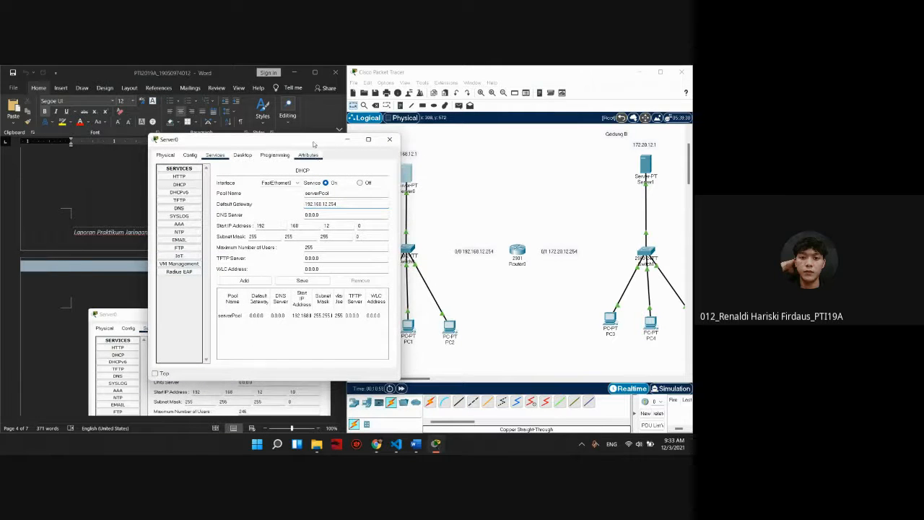
click(315, 232)
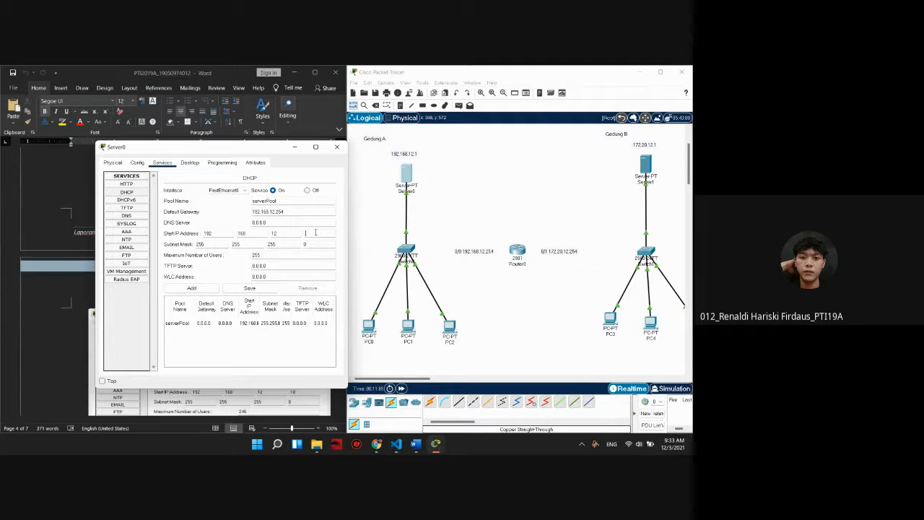
text(10)
drag(260, 148, 241, 131)
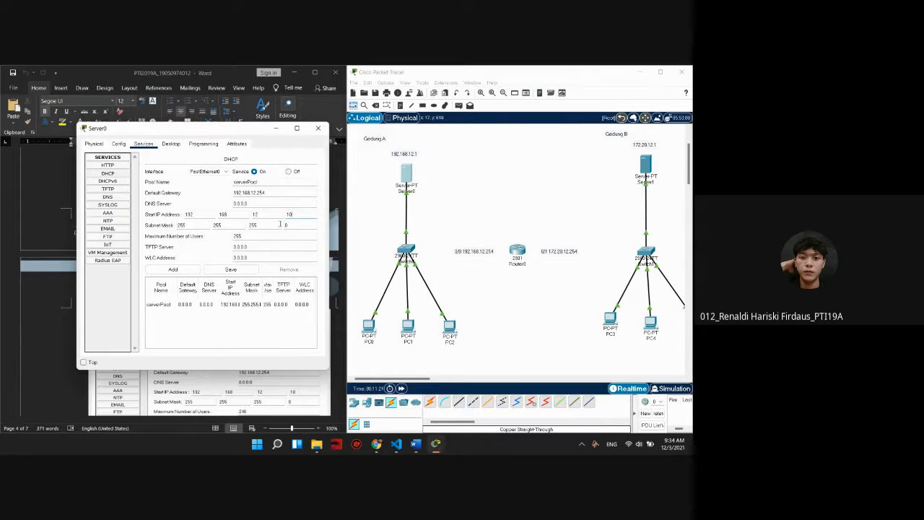
Compare Server0's DHCP settings with the Word document's example, save the pool and close the configuration window.
drag(220, 133, 494, 146)
scroll(304, 240, down, 1)
scroll(304, 241, up, 1)
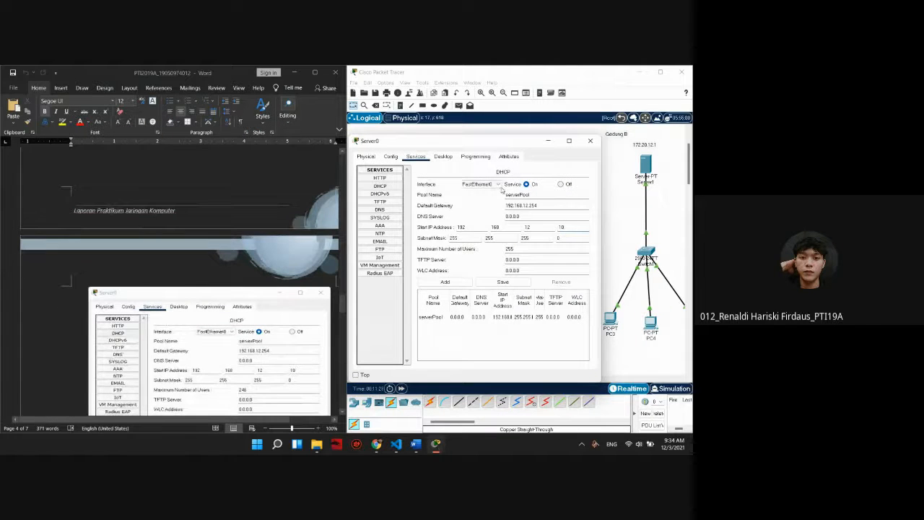
scroll(245, 223, down, 2)
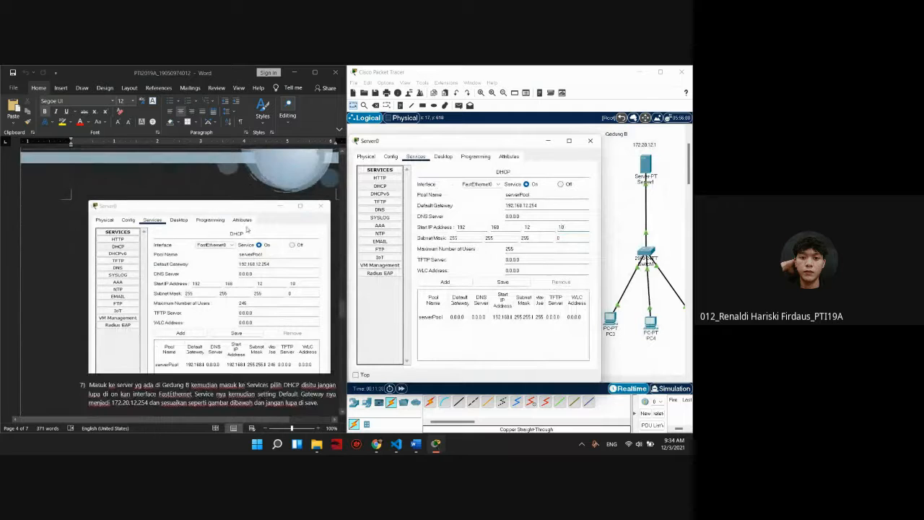
drag(484, 140, 384, 126)
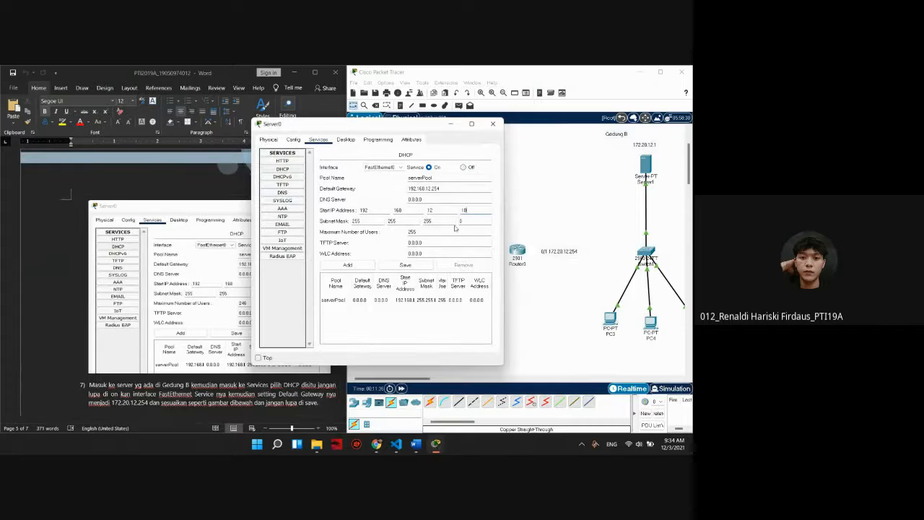
click(405, 266)
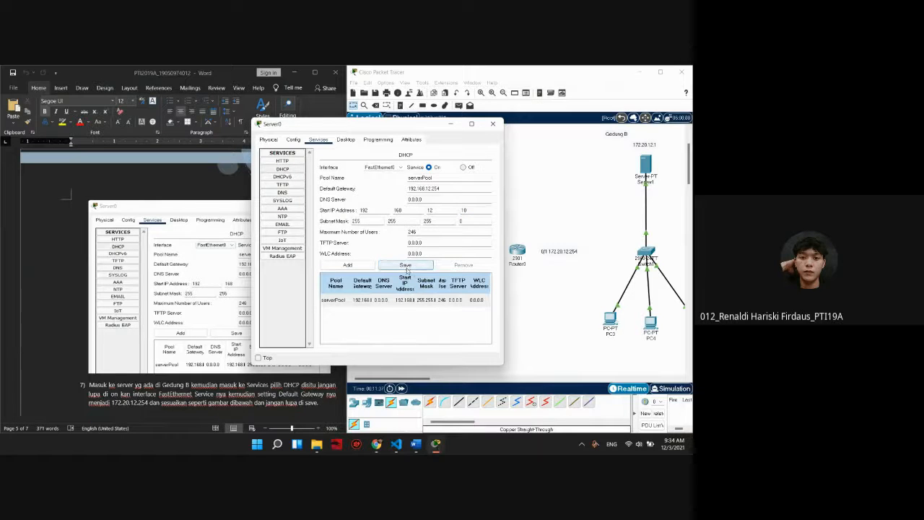
drag(453, 127, 355, 128)
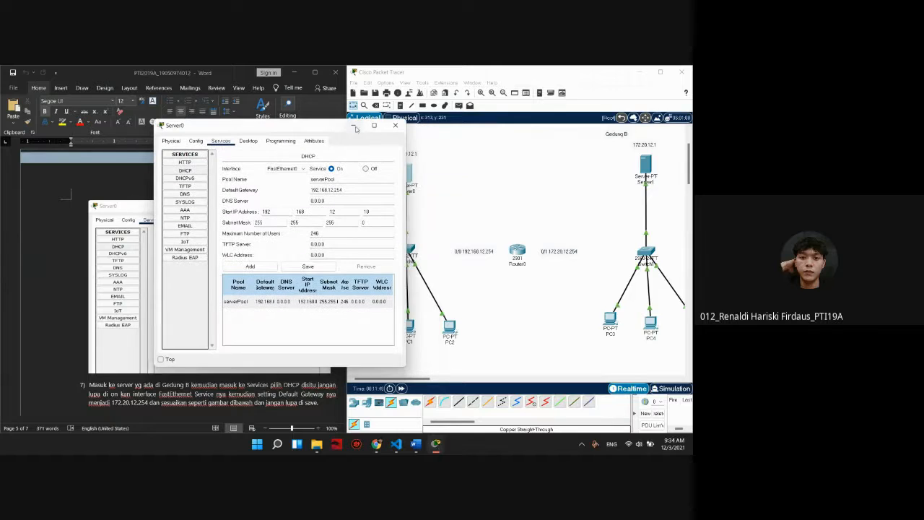
click(396, 127)
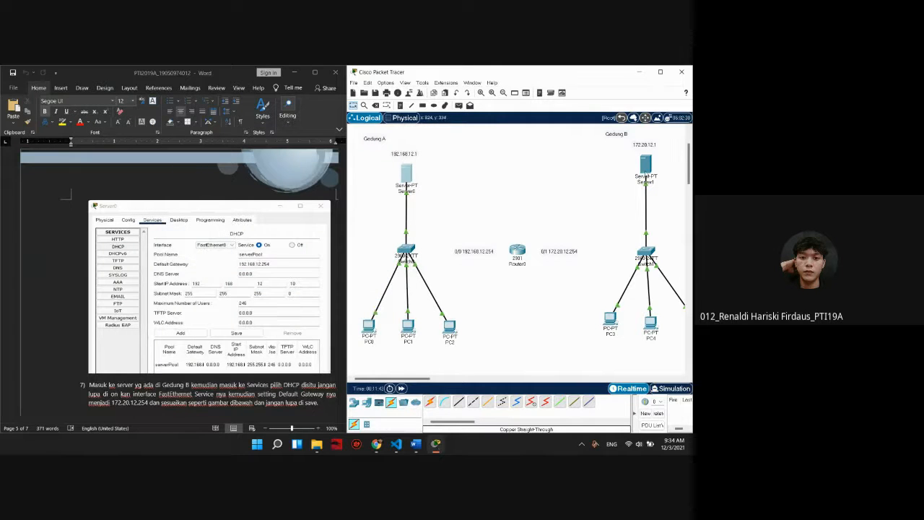
Open Server1's DHCP service settings and turn the service on for FastEthernet0.
click(645, 164)
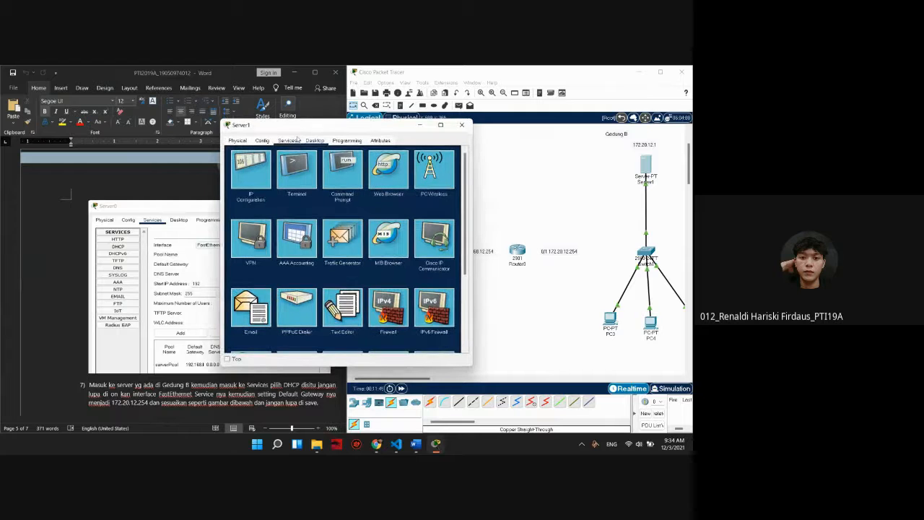
click(253, 174)
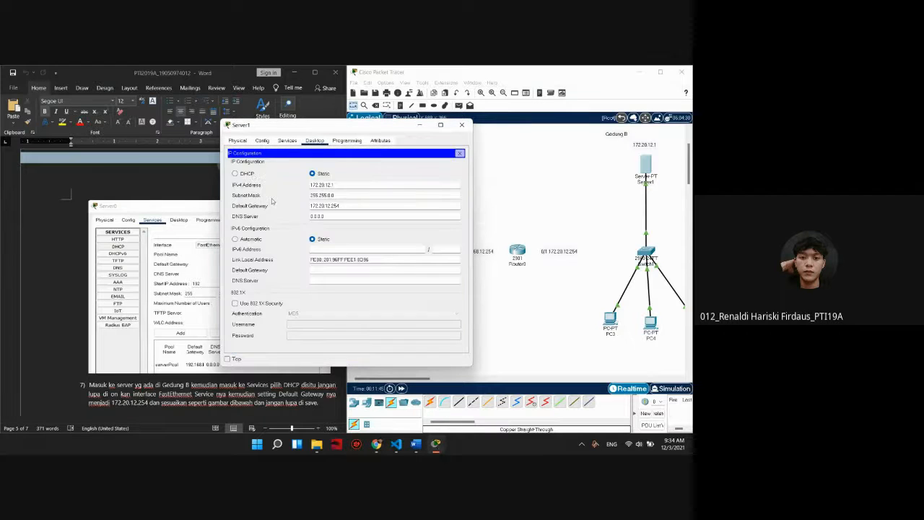
click(287, 141)
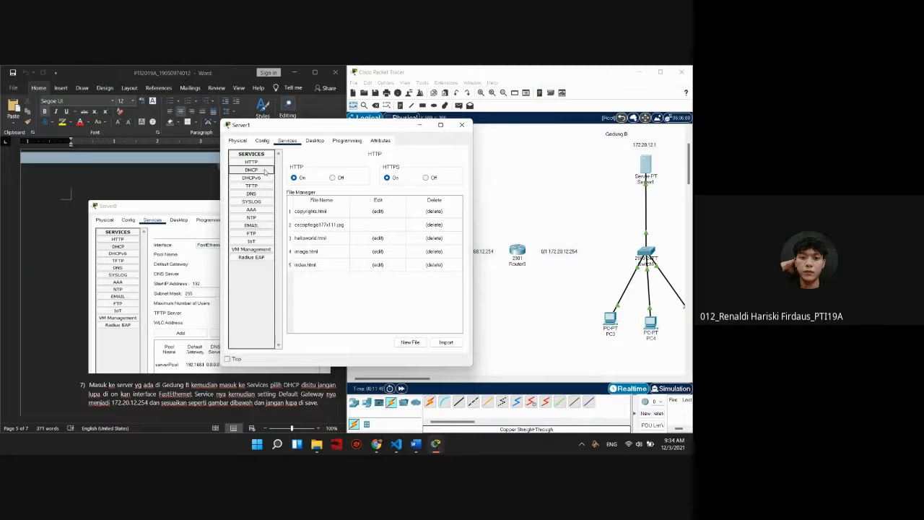
click(264, 171)
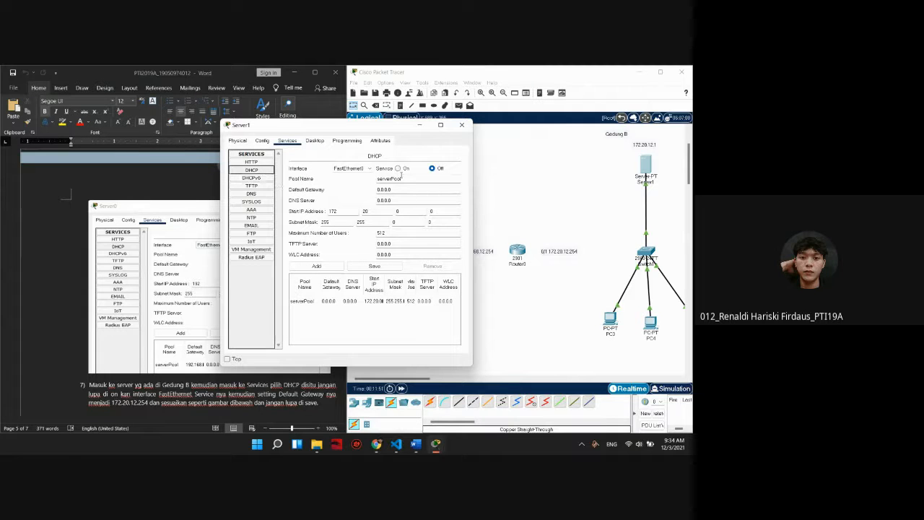
click(398, 168)
Set the default gateway of Server1's DHCP pool to 172.20.12.254, checking it against the router's 0/1 interface note.
key(BackSpace)
key(BackSpace)
key(BackSpace)
key(BackSpace)
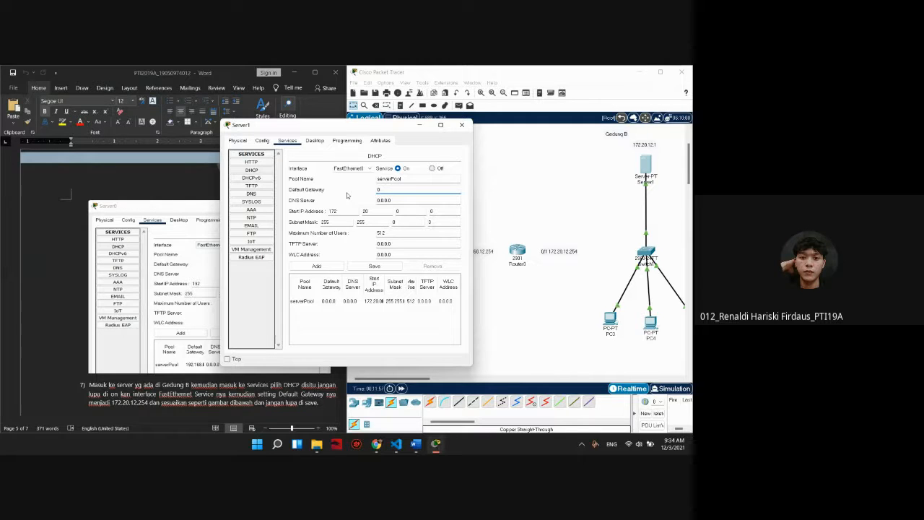
click(542, 251)
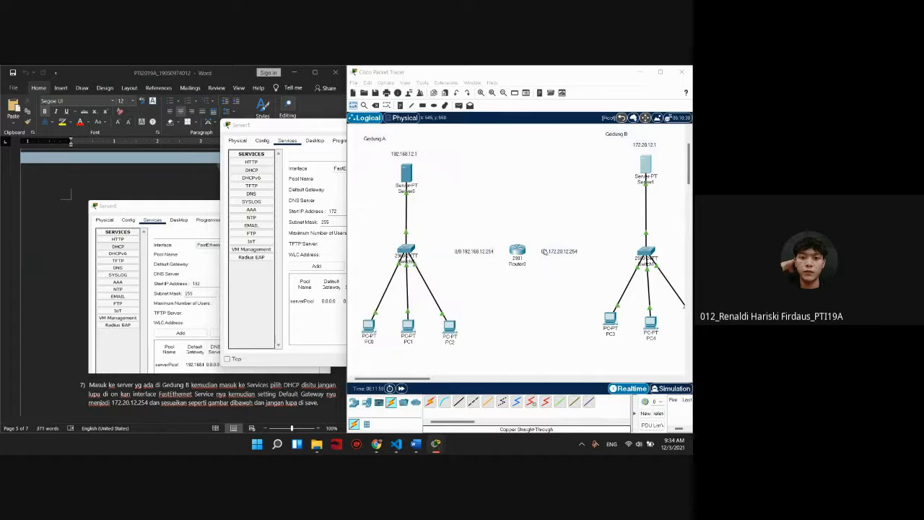
click(528, 284)
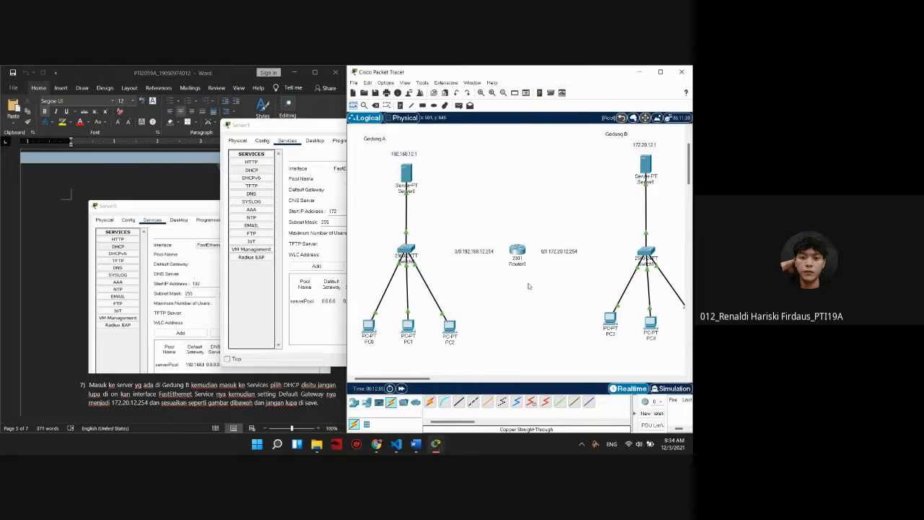
click(647, 169)
drag(309, 121, 276, 123)
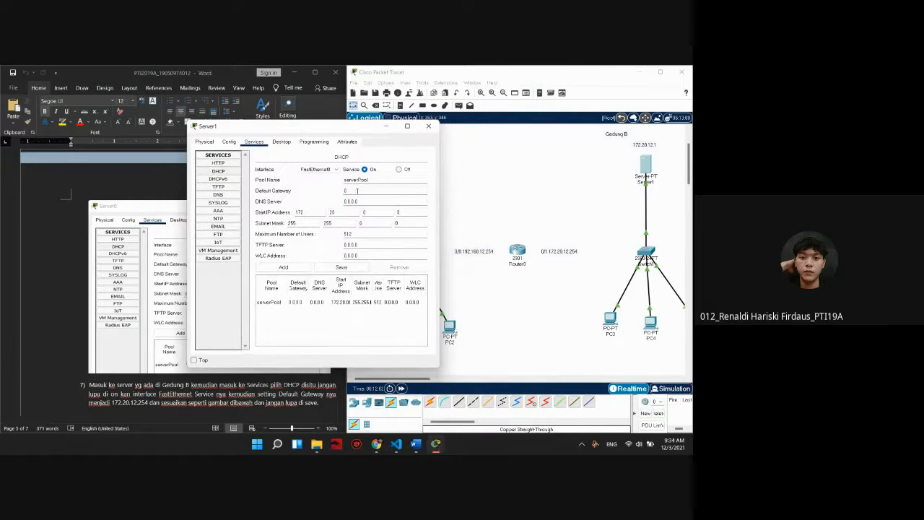
text(172.20.12.254)
Set the start IP address of Server1's DHCP pool to 172.20.0.10, save the pool and close the configuration window.
drag(347, 128, 285, 117)
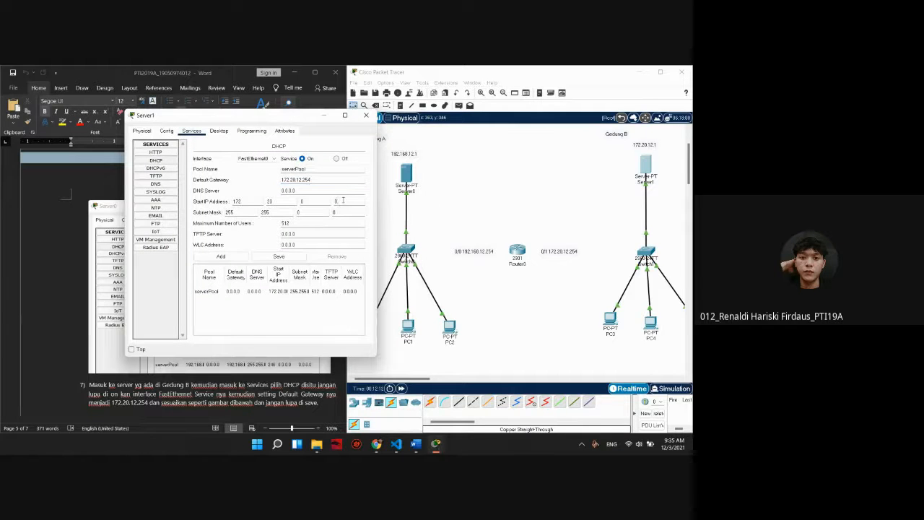
drag(238, 120, 184, 117)
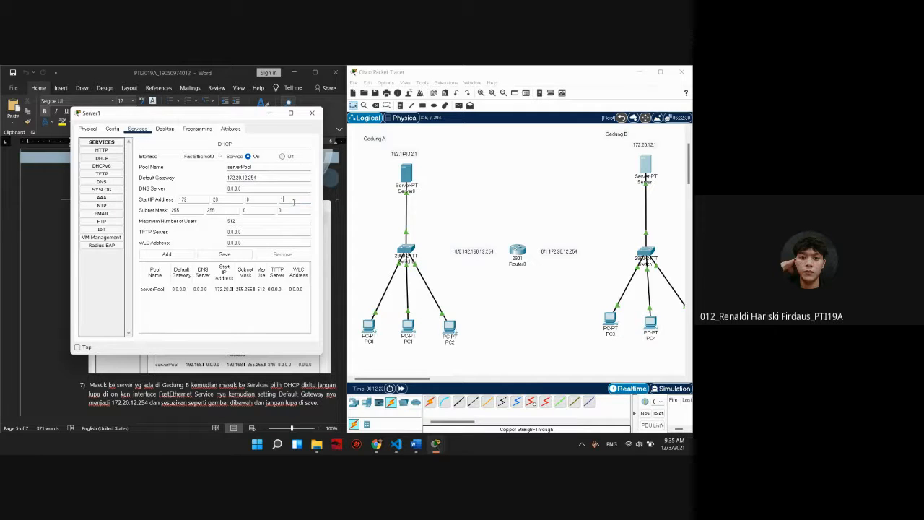
click(238, 255)
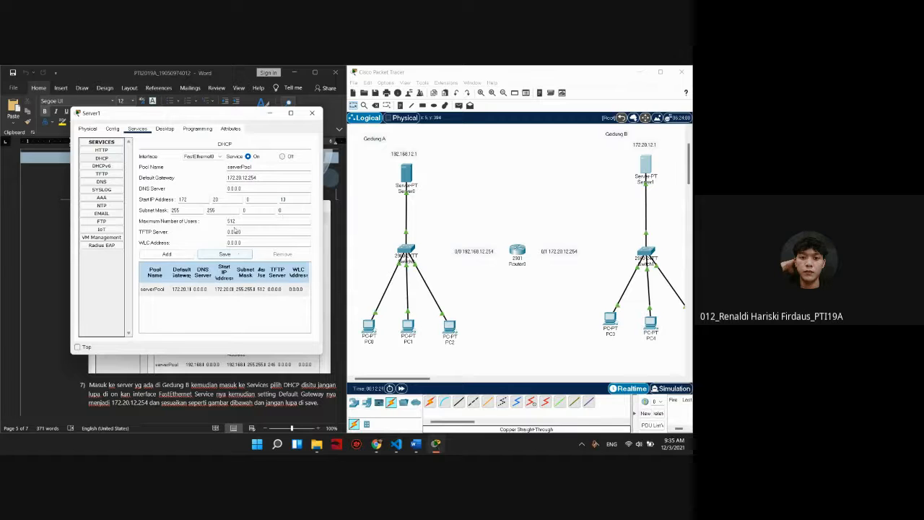
click(312, 112)
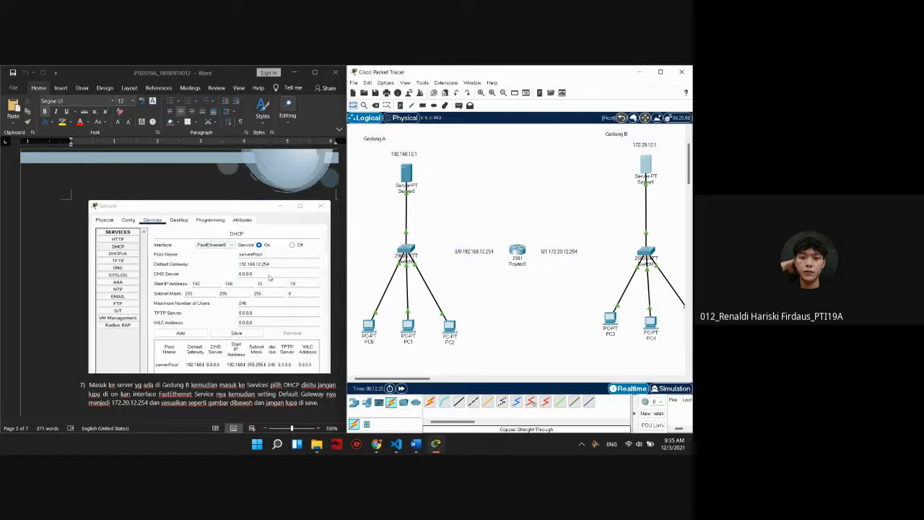
Read the Word document's step 8 on switching the Gedung A PCs' IP configuration from static to DHCP.
scroll(268, 276, down, 3)
scroll(268, 277, down, 5)
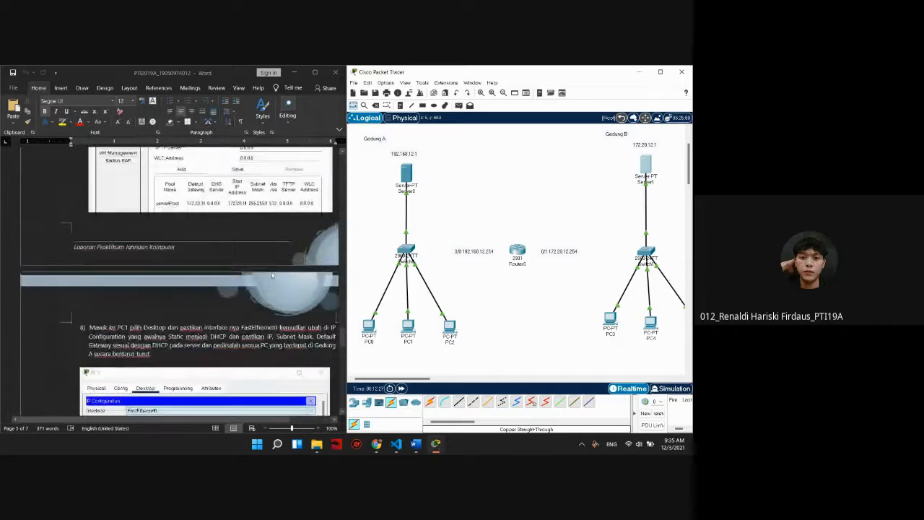
scroll(190, 281, down, 1)
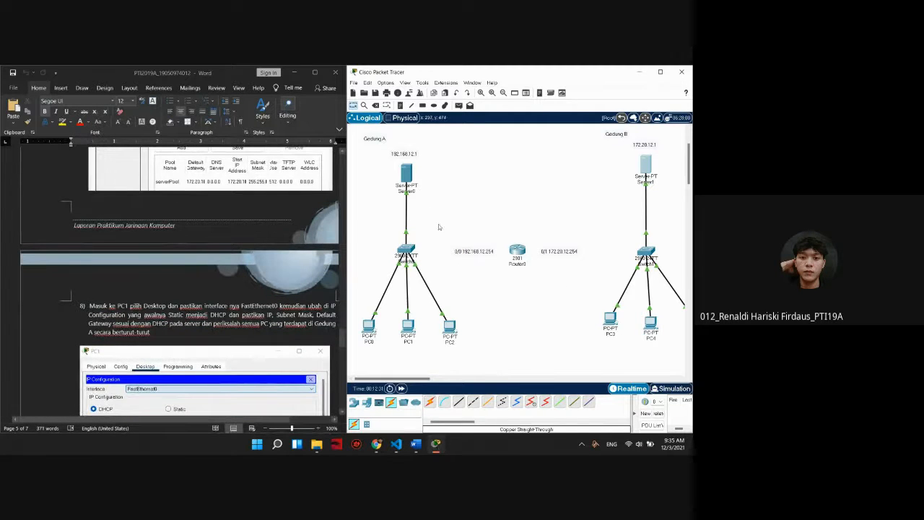
Switch PC0's FastEthernet0 IP configuration from static to DHCP and uncover the Gedung A topology for comparison.
click(368, 326)
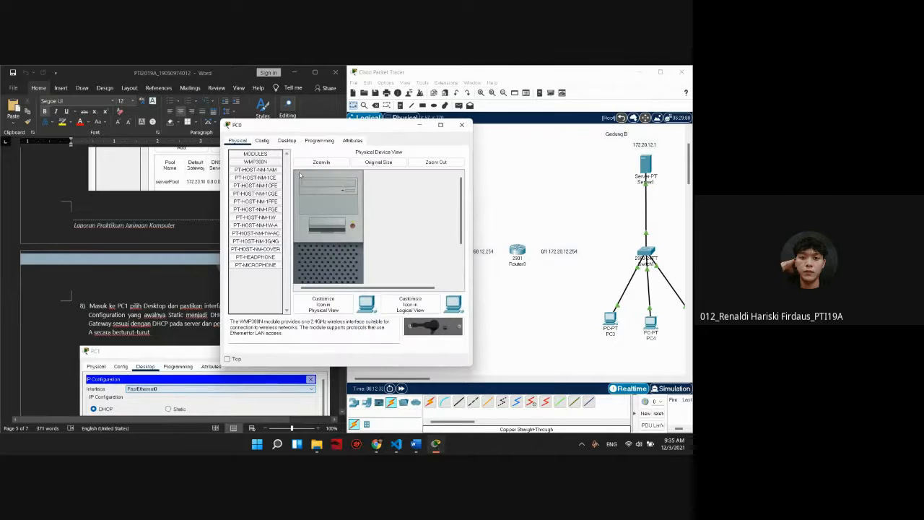
click(263, 142)
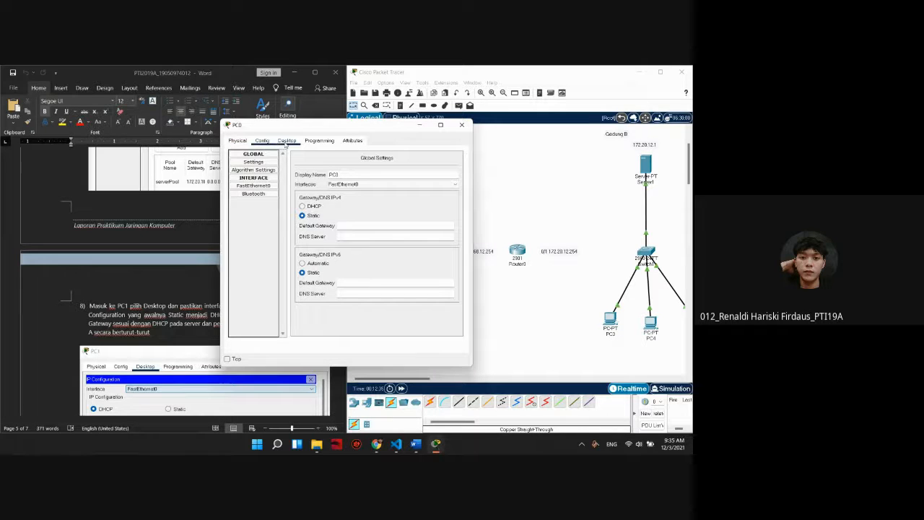
click(286, 141)
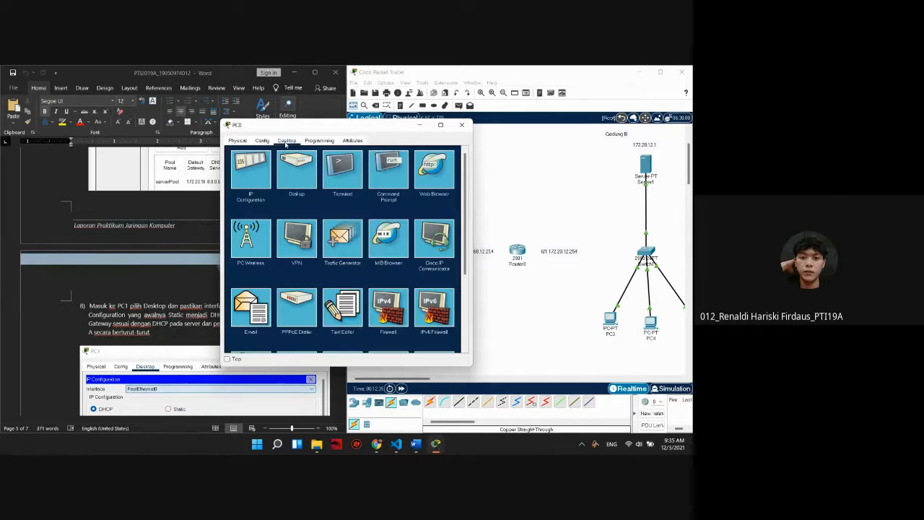
click(256, 183)
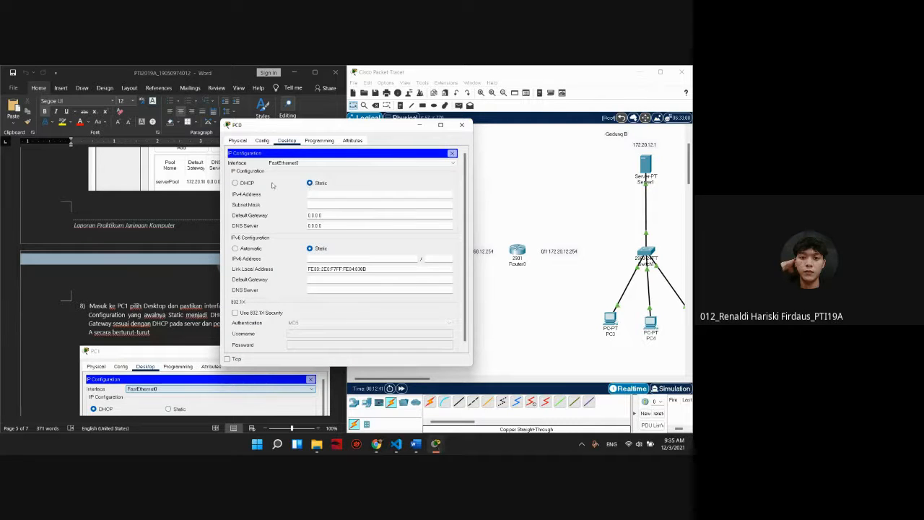
click(235, 184)
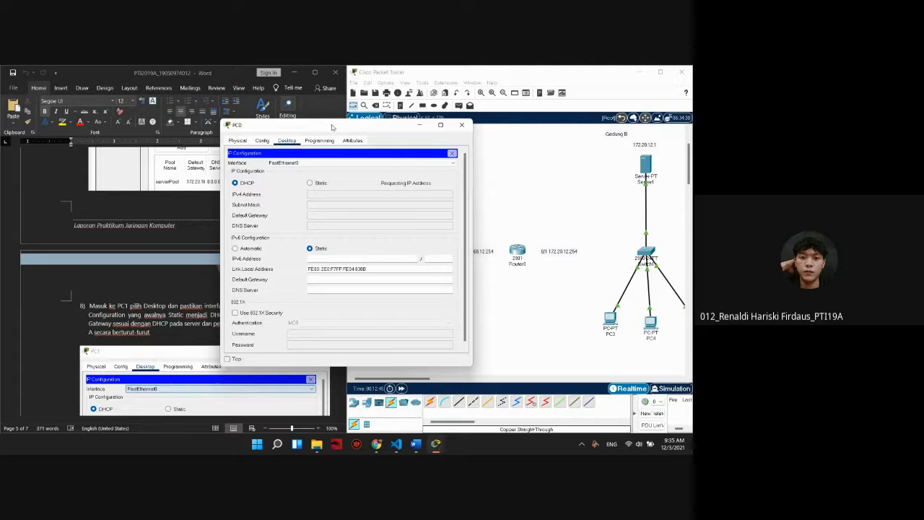
drag(332, 127, 204, 121)
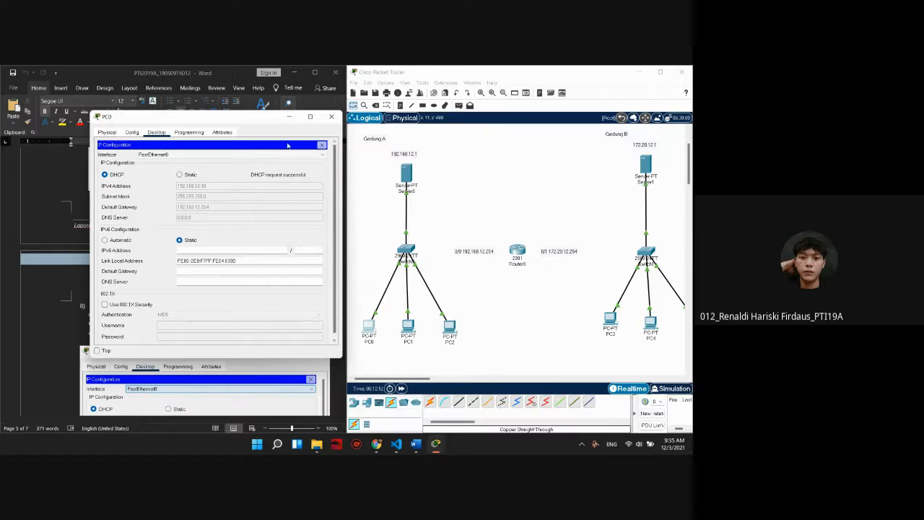
drag(254, 121, 250, 130)
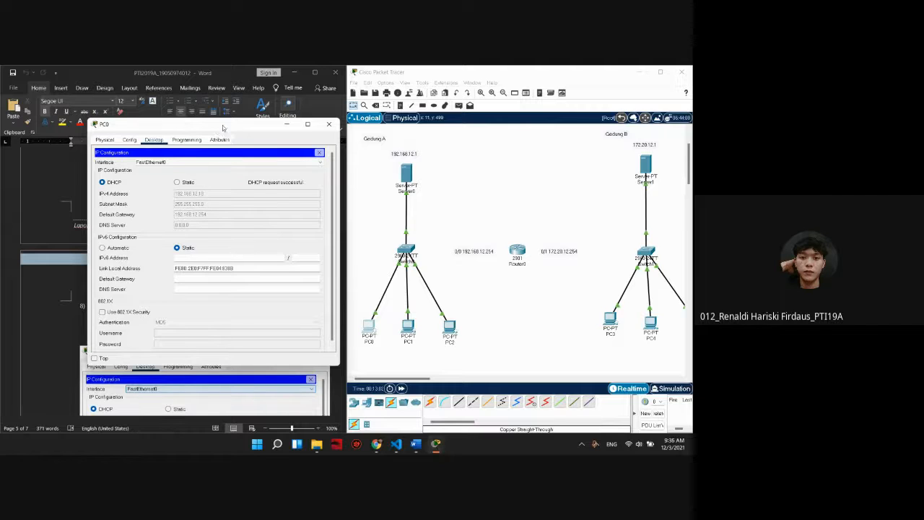
drag(223, 125, 205, 120)
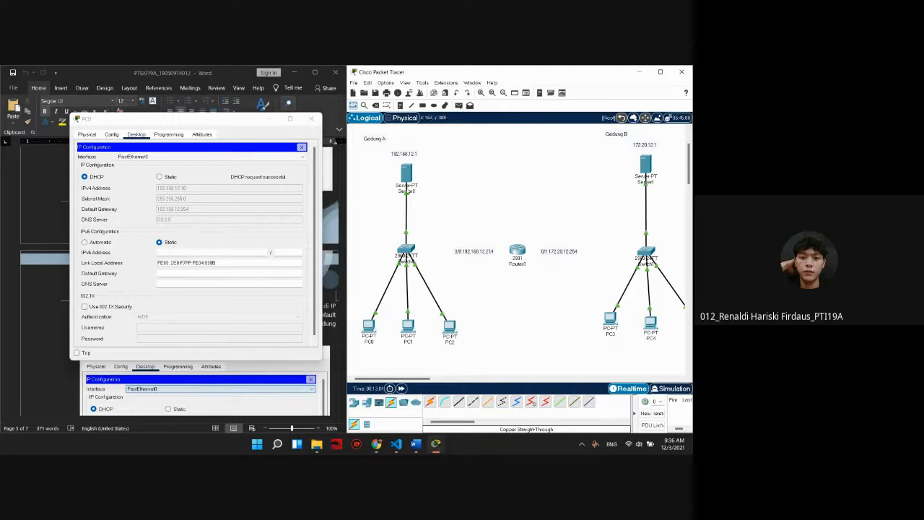
Check the default gateway, start IP address and subnet mask in Server0's DHCP pool settings.
click(402, 179)
click(401, 179)
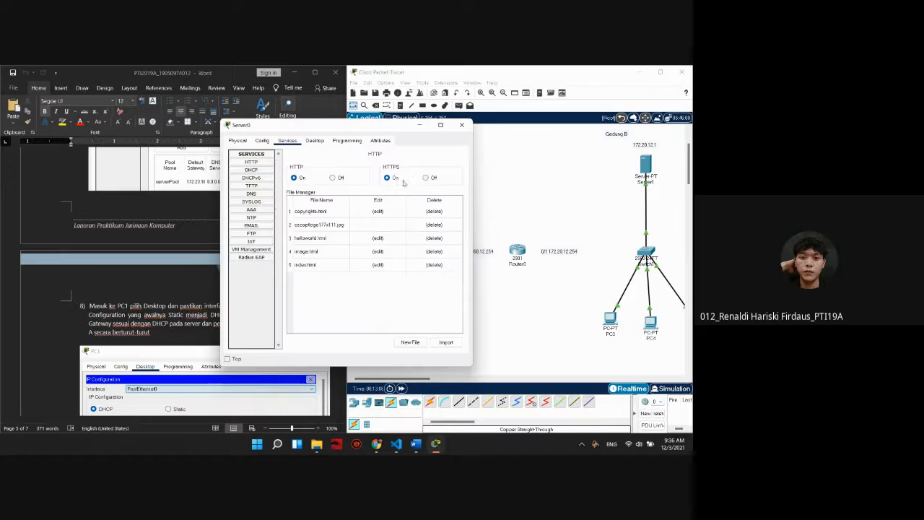
click(251, 170)
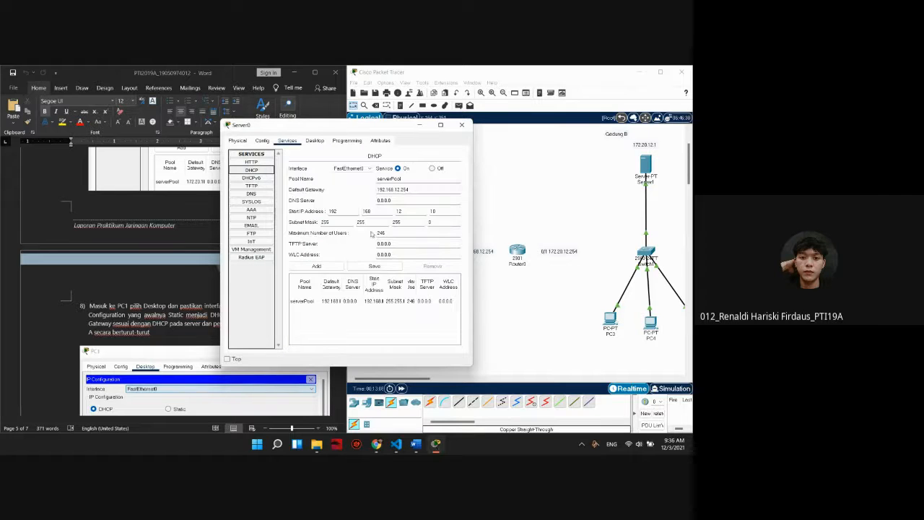
double_click(441, 212)
click(462, 124)
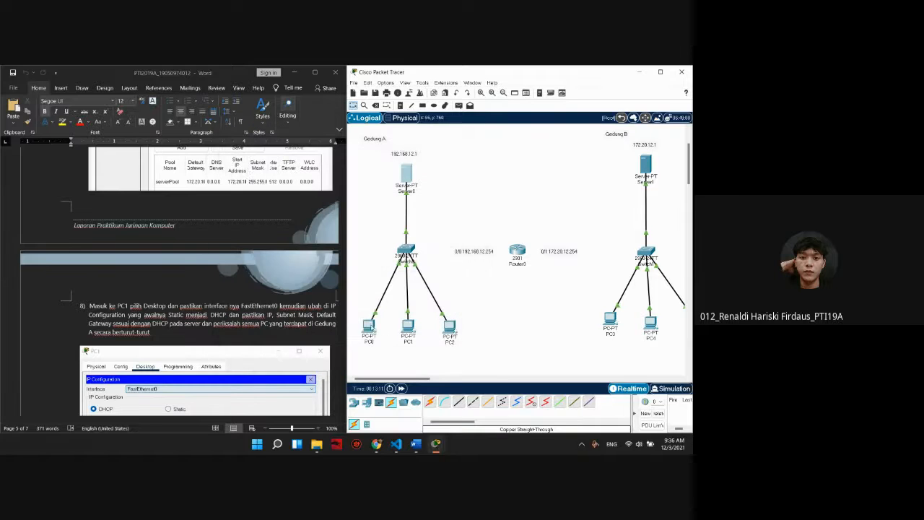
Check PC0's assigned IP configuration, comparing its default gateway with the router's 0/0 interface note.
click(369, 326)
click(262, 153)
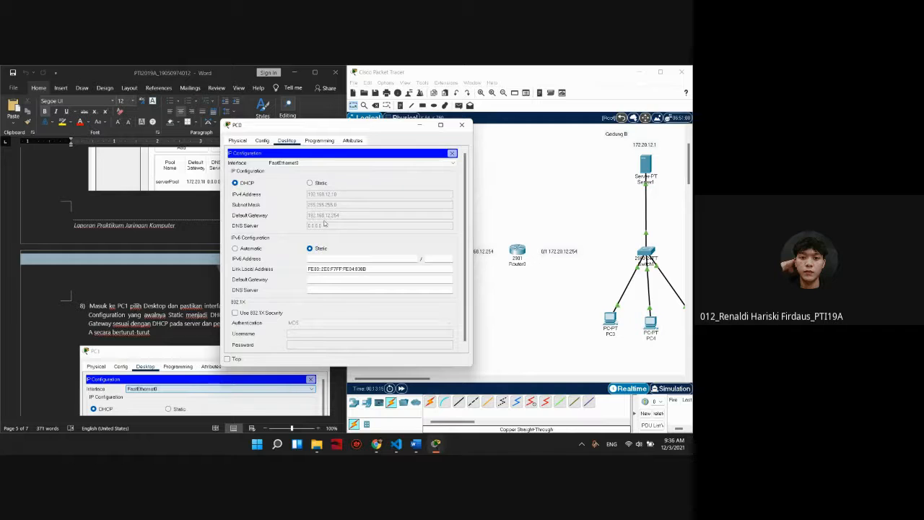
drag(364, 126, 312, 126)
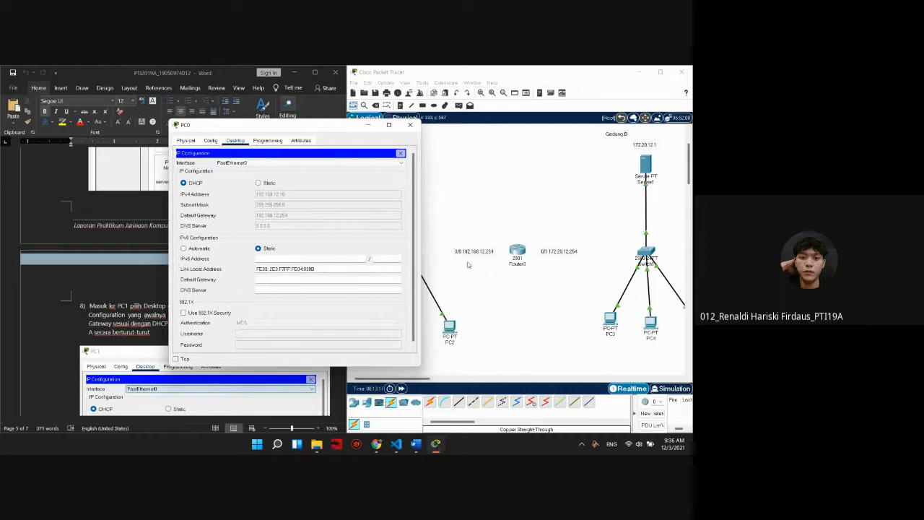
click(411, 125)
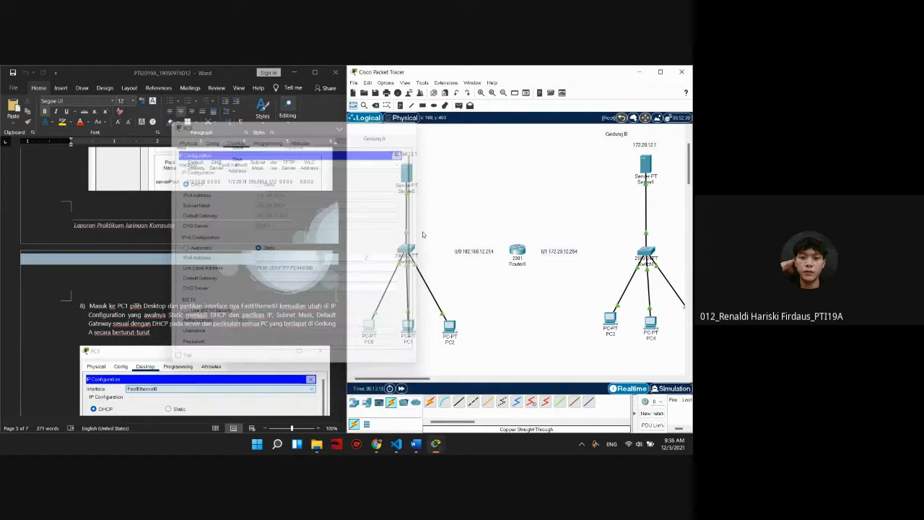
Switch PC1's FastEthernet0 IP configuration from static to DHCP and close its window.
click(407, 321)
drag(339, 124, 301, 119)
click(248, 136)
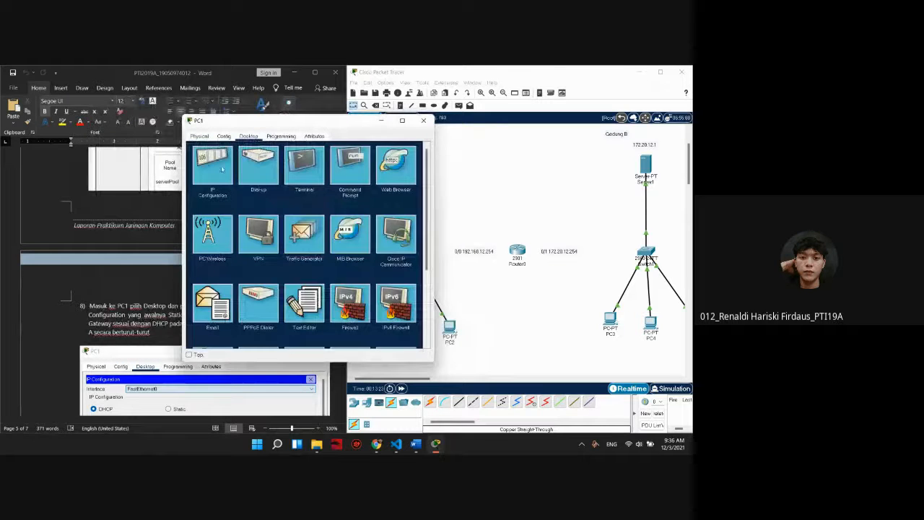
click(213, 164)
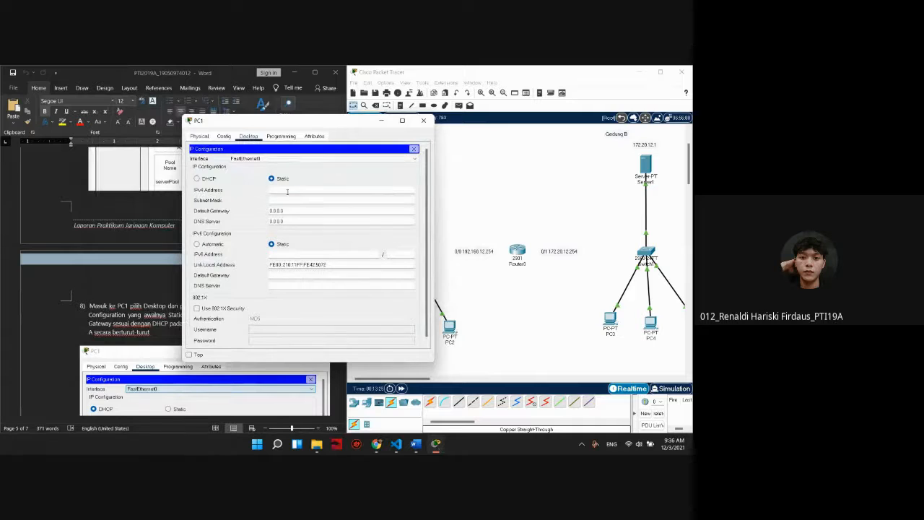
click(197, 178)
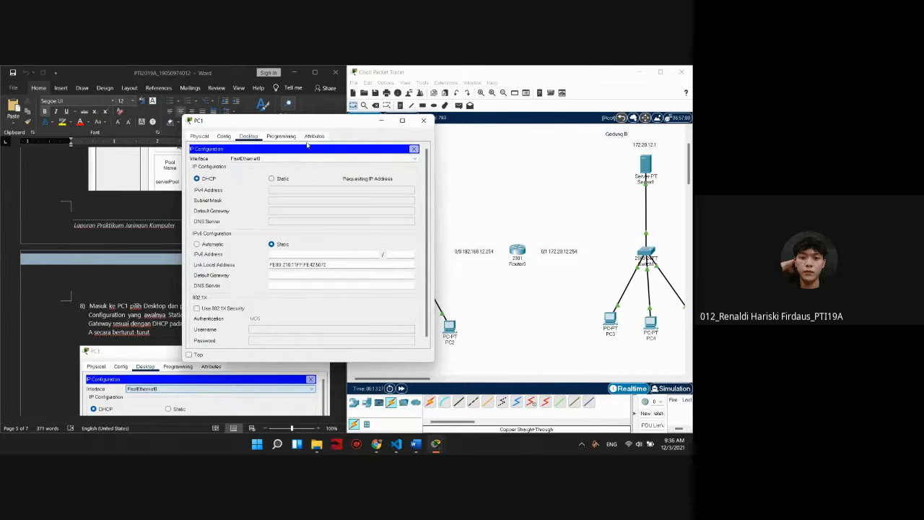
drag(300, 122, 260, 116)
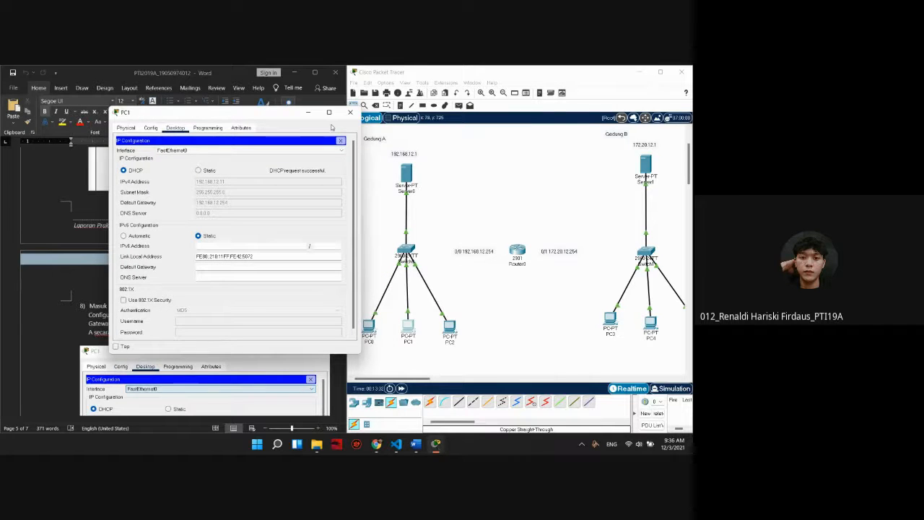
click(351, 112)
Switch PC2's FastEthernet0 IP configuration from static to DHCP and close its window.
click(451, 328)
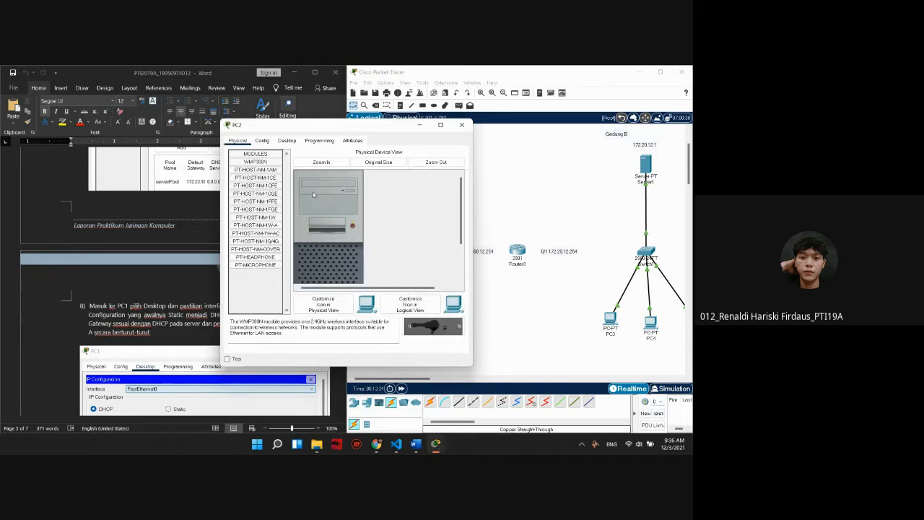
click(286, 140)
click(254, 177)
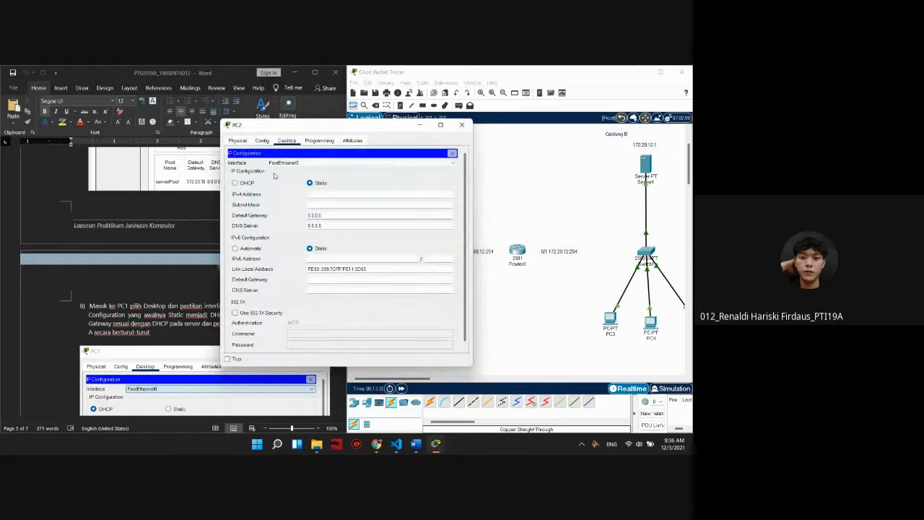
click(235, 183)
drag(309, 130, 228, 119)
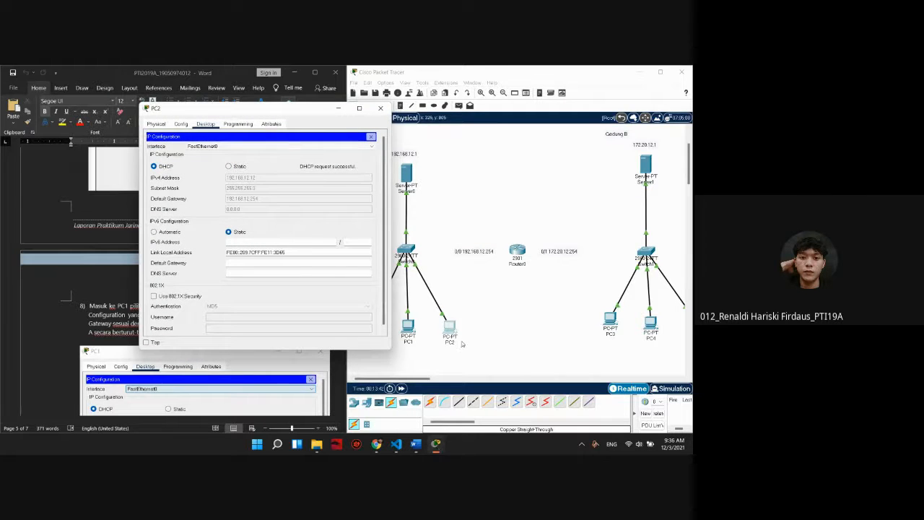
click(381, 107)
Switch the IP configuration of PC3 in Gedung B from static to DHCP, check the assigned addresses and close its window.
drag(411, 378, 438, 380)
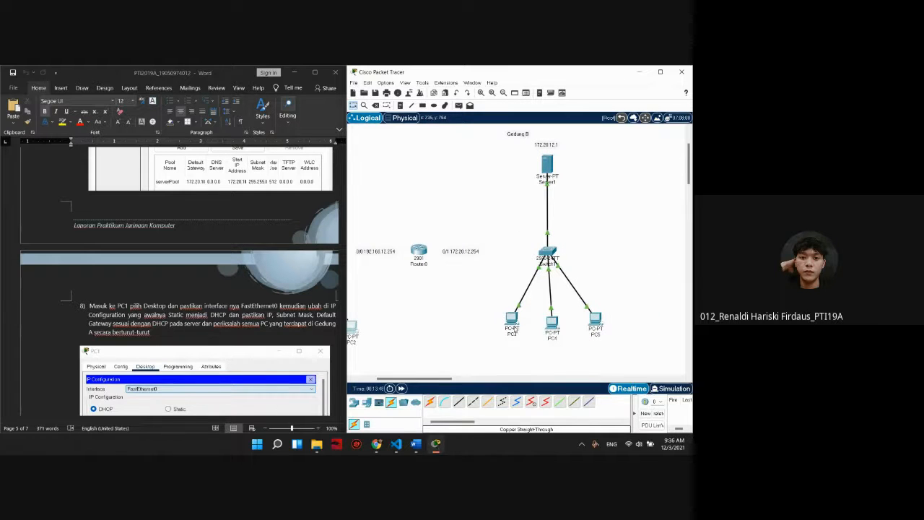
click(514, 315)
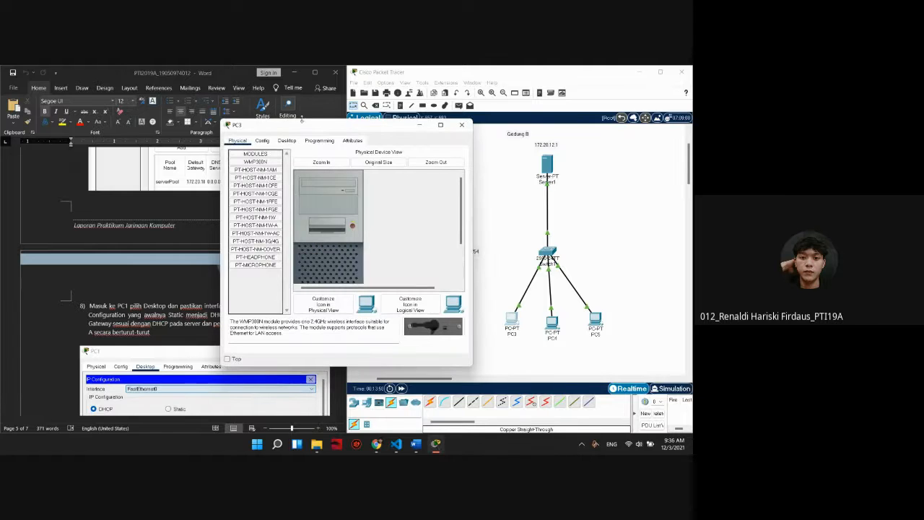
drag(323, 128, 289, 124)
click(252, 137)
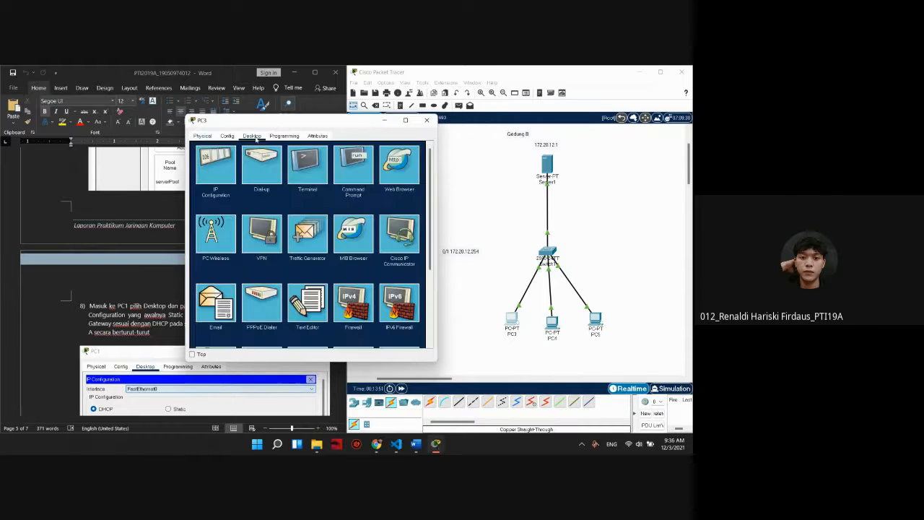
click(217, 167)
click(200, 178)
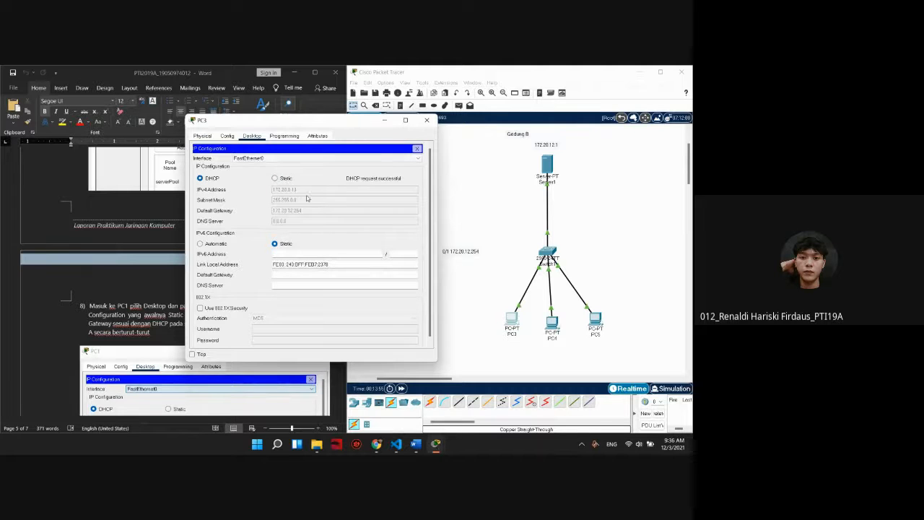
drag(308, 121, 264, 117)
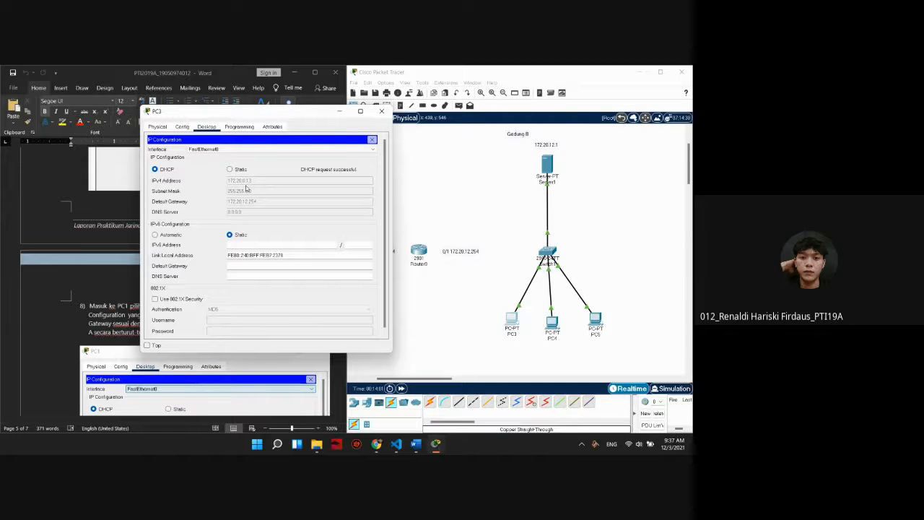
drag(299, 125, 272, 135)
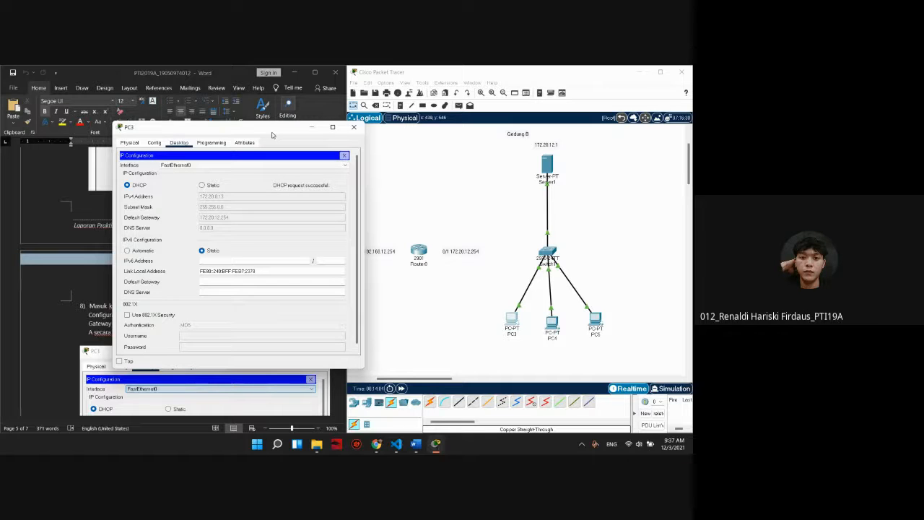
click(353, 127)
Try to change the third octet of Server1's DHCP start IP address to 12, closing the window without saving the pool.
click(547, 177)
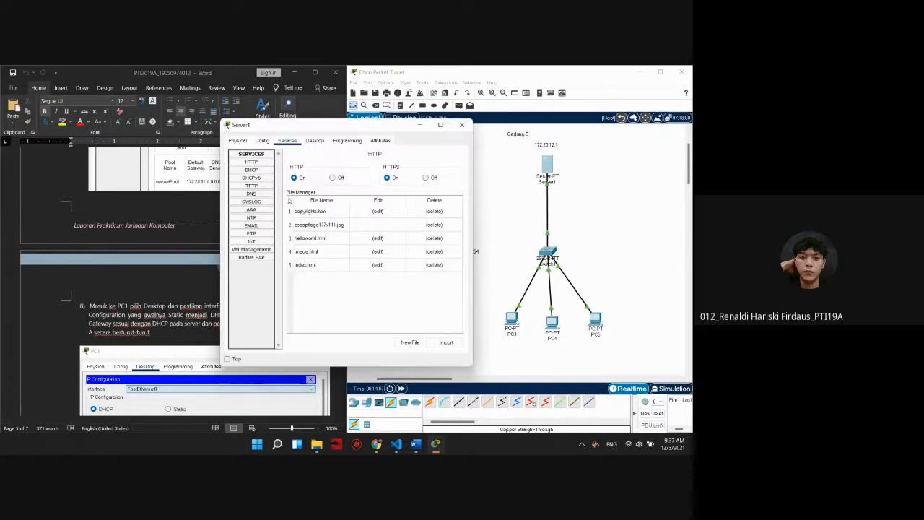
click(251, 170)
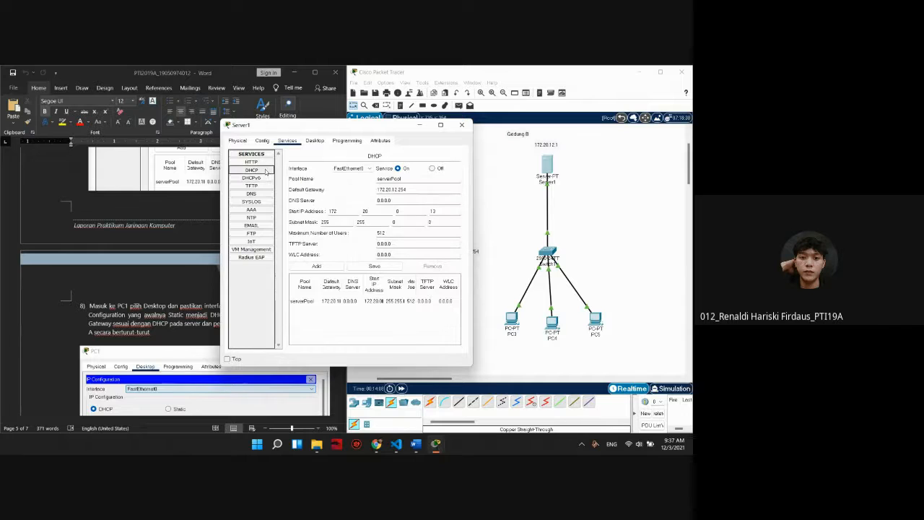
click(402, 211)
text(12)
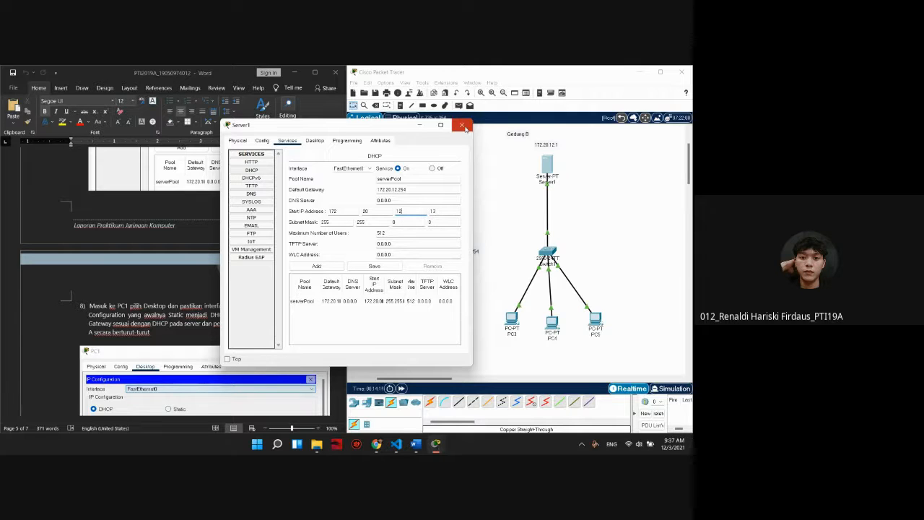
click(461, 126)
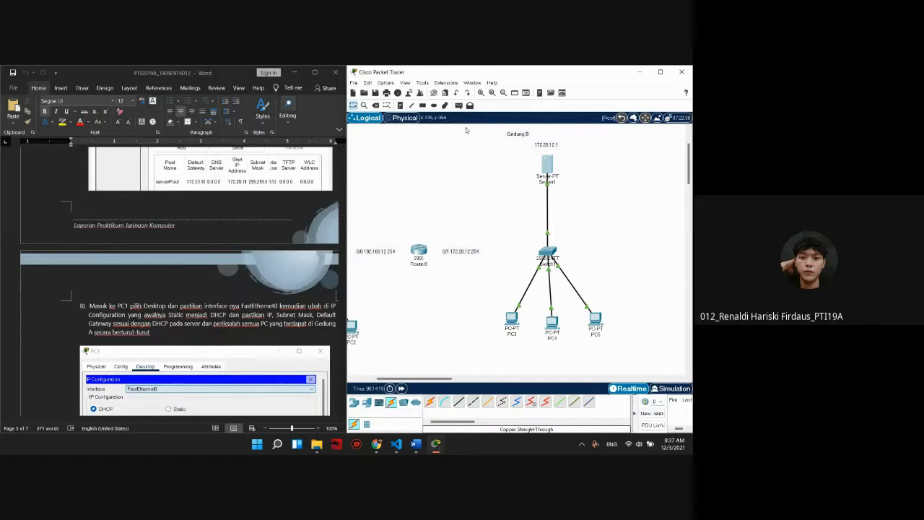
Renew PC3's address by switching its IP configuration to static and back to DHCP, then reopen PC3's window.
click(512, 319)
click(286, 140)
click(251, 173)
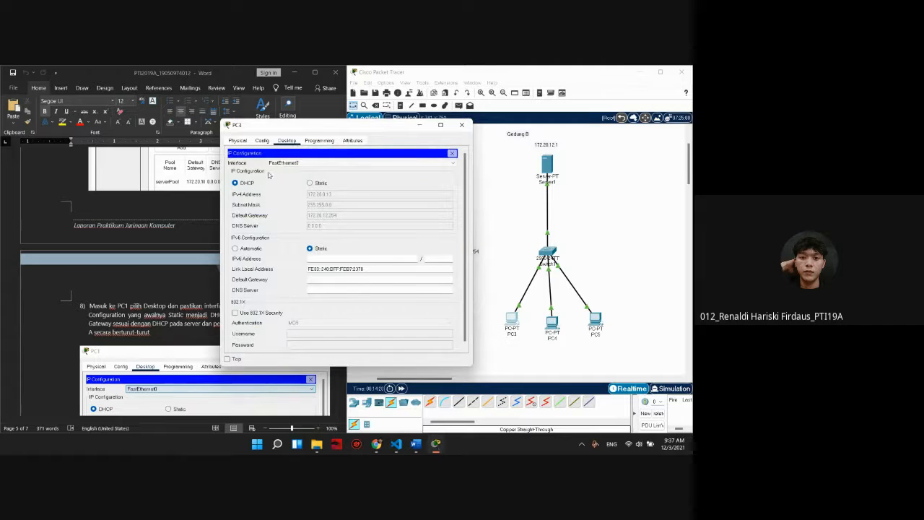
click(309, 182)
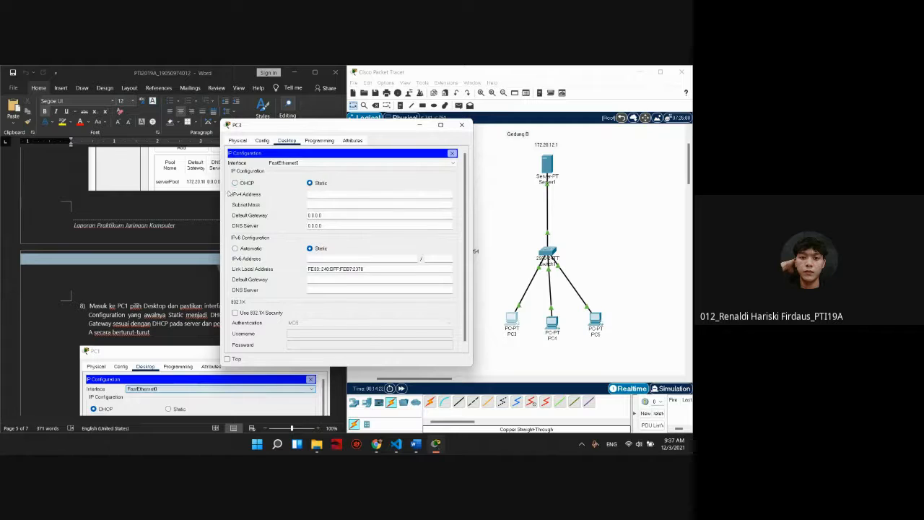
click(235, 183)
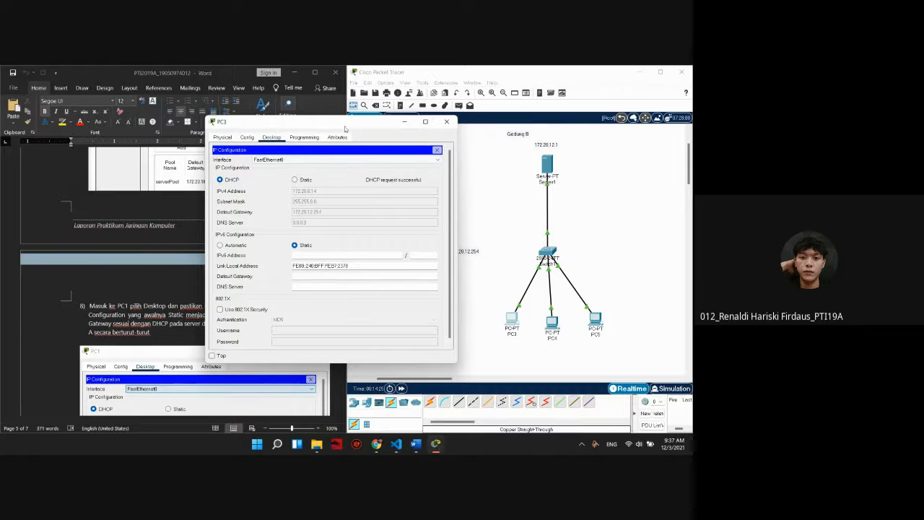
click(446, 121)
click(511, 318)
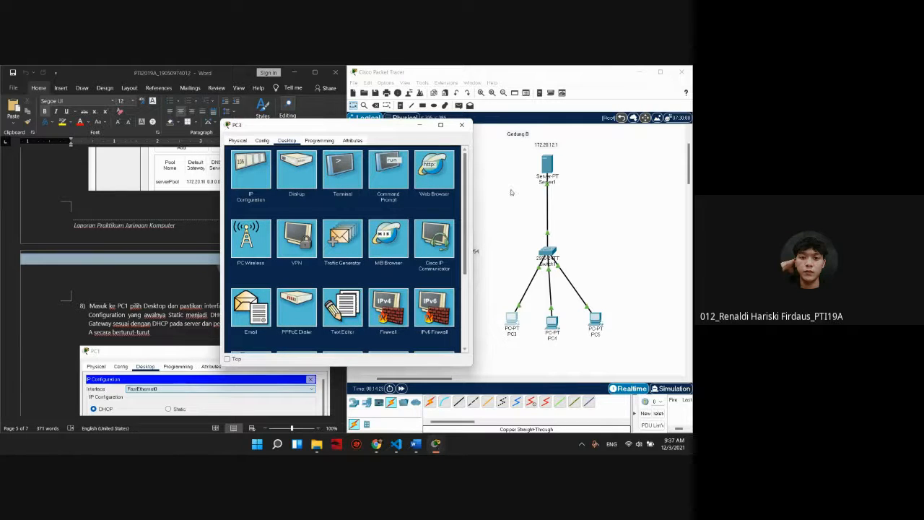
Close PC3's window, set the third octet of Server1's serverPool start IP address to 12 and save the pool.
click(478, 207)
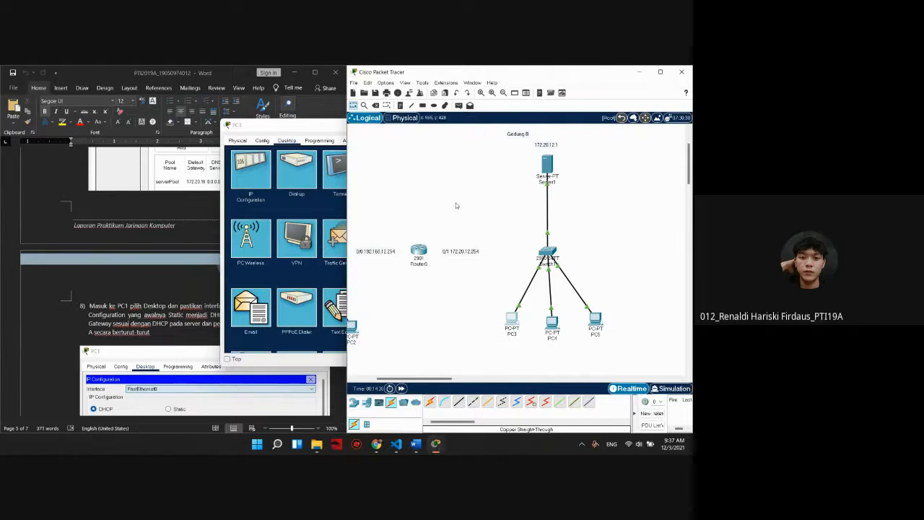
click(300, 130)
click(461, 126)
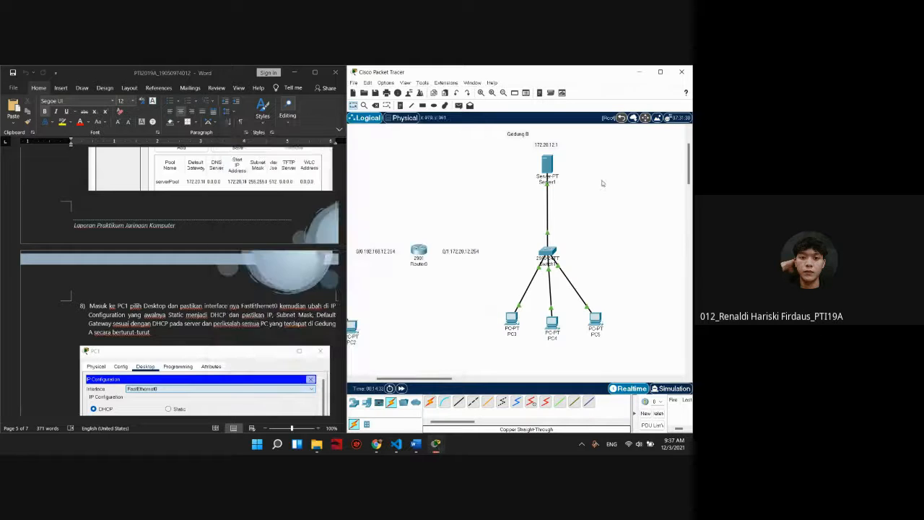
click(546, 165)
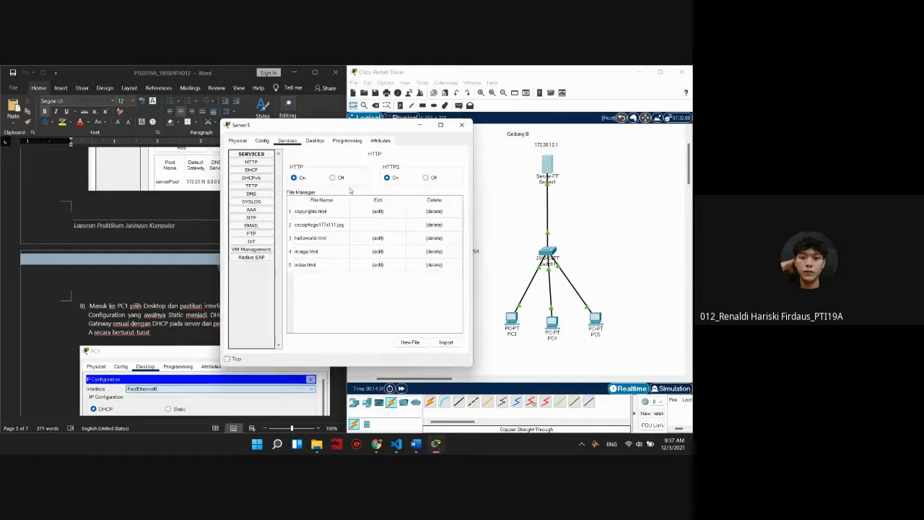
click(251, 170)
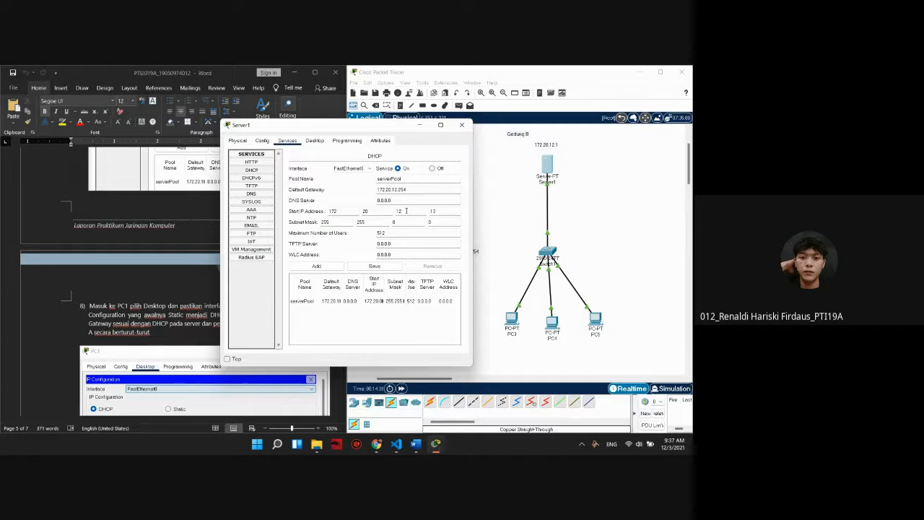
click(406, 211)
click(367, 266)
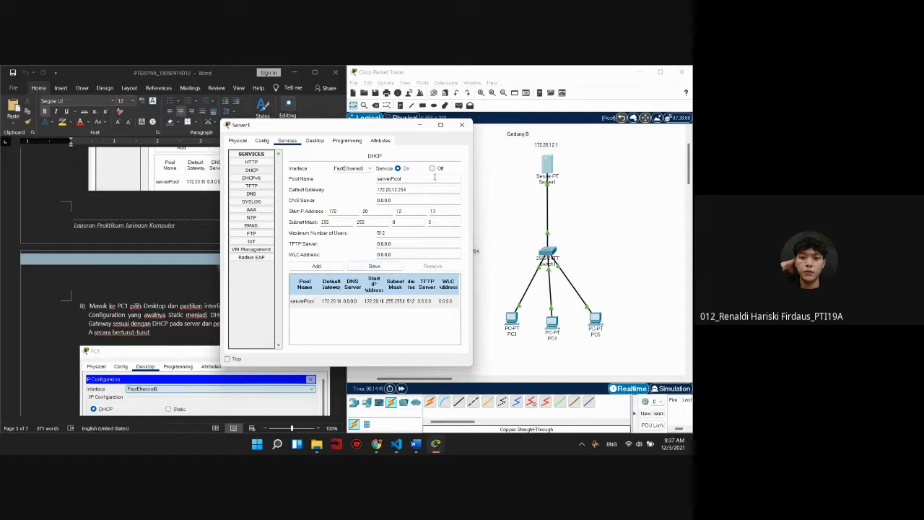
click(462, 124)
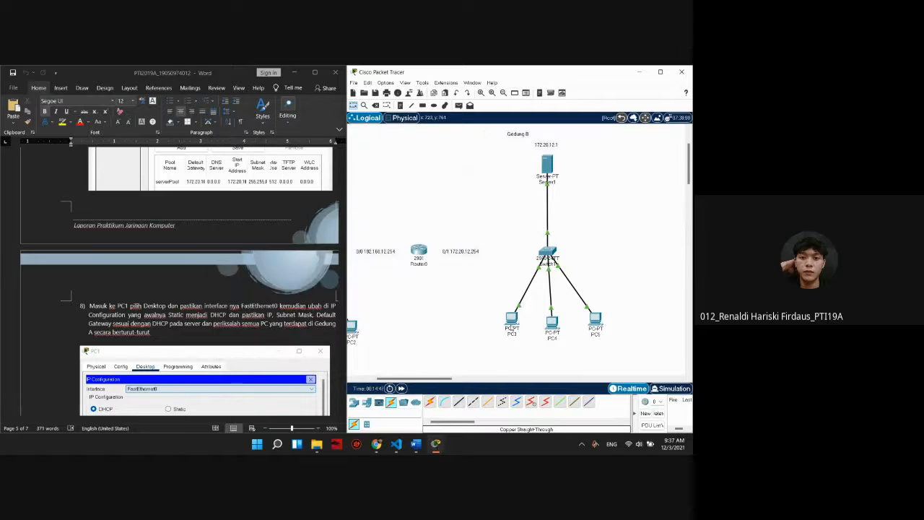
Renew PC3's FastEthernet0 address by switching its IP configuration to static and back to DHCP, keeping its window beside the topology.
click(511, 322)
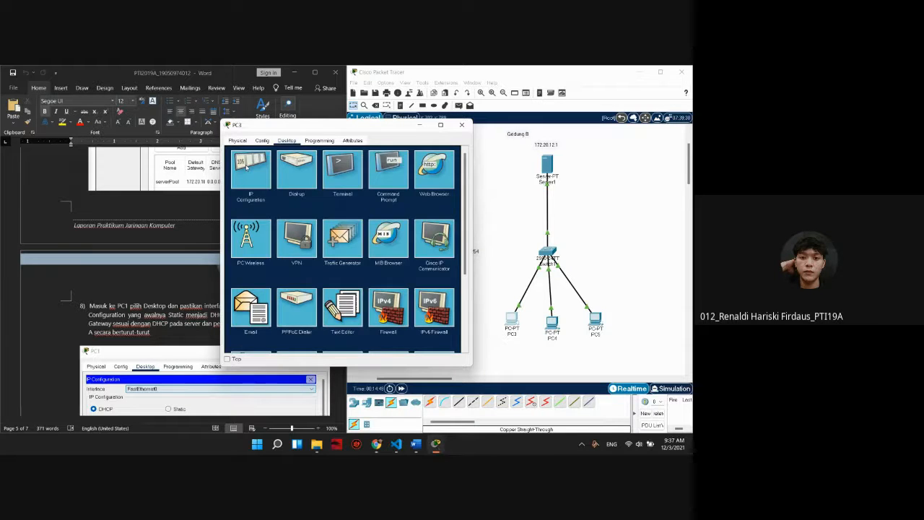
click(247, 165)
click(311, 184)
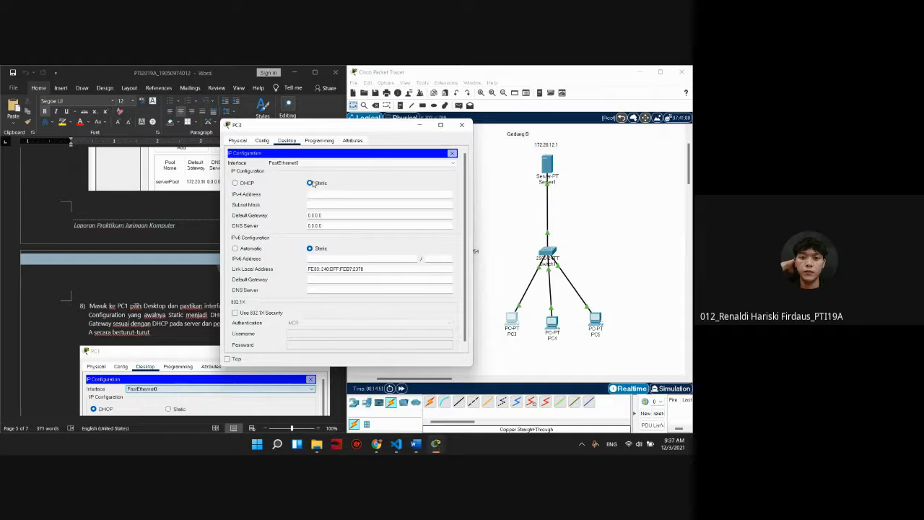
click(236, 183)
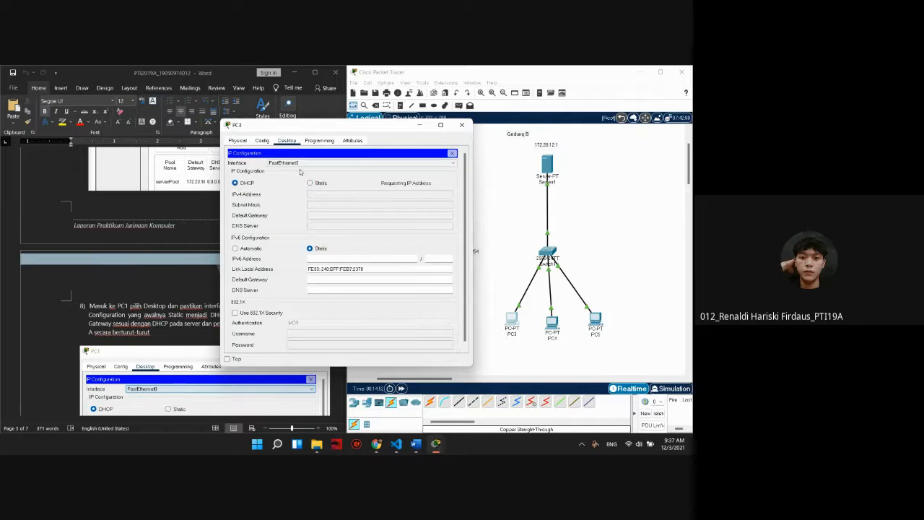
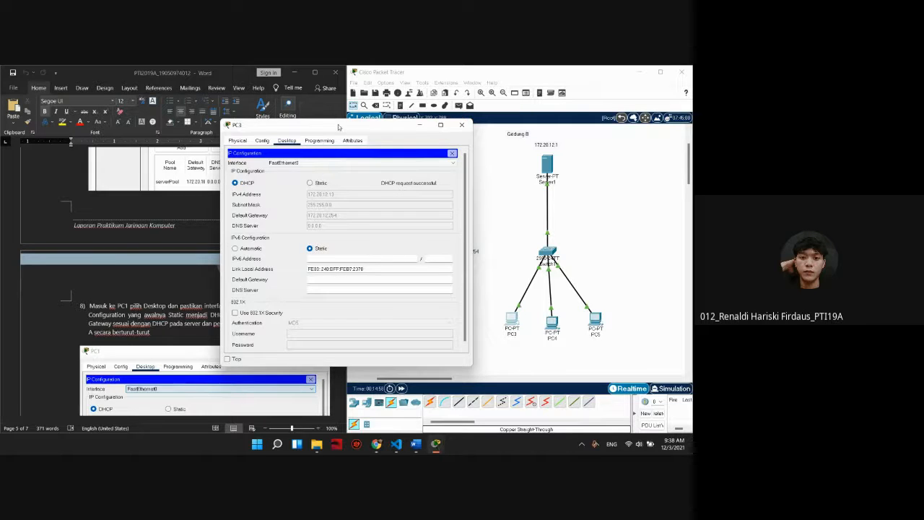
drag(338, 128, 209, 131)
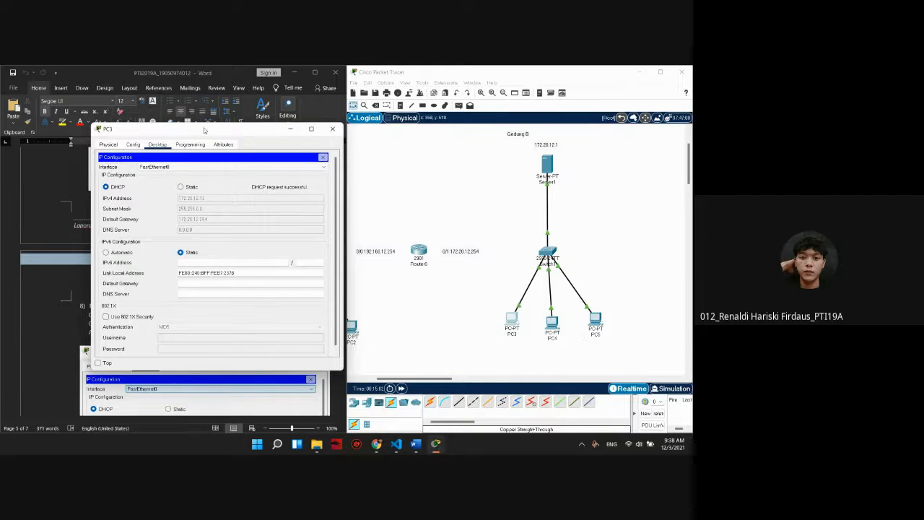
drag(204, 130, 226, 127)
Compare Server1's DHCP pool settings with PC3's assigned addresses and close both windows.
click(546, 166)
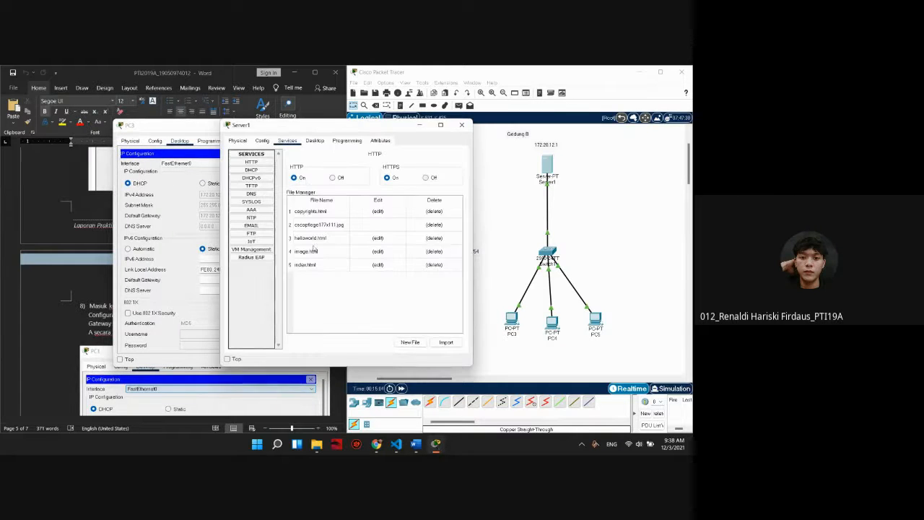
click(251, 169)
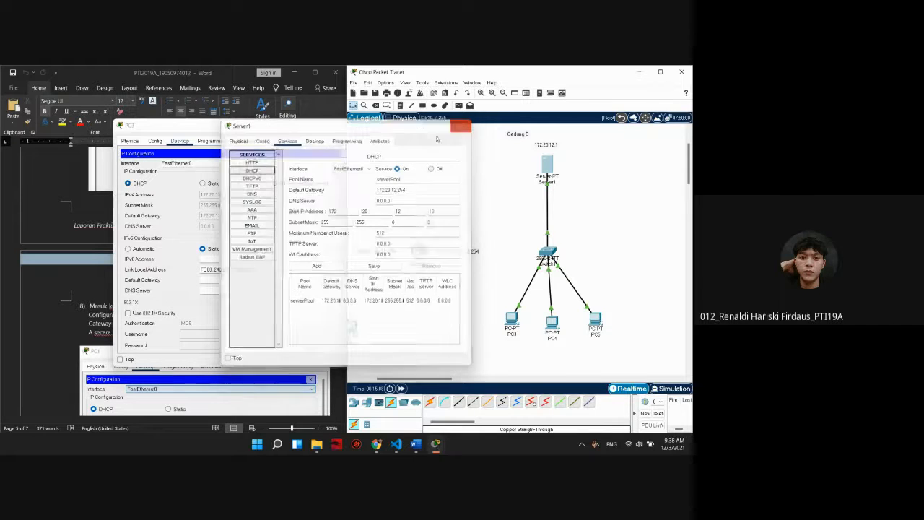
click(462, 124)
drag(203, 127, 234, 122)
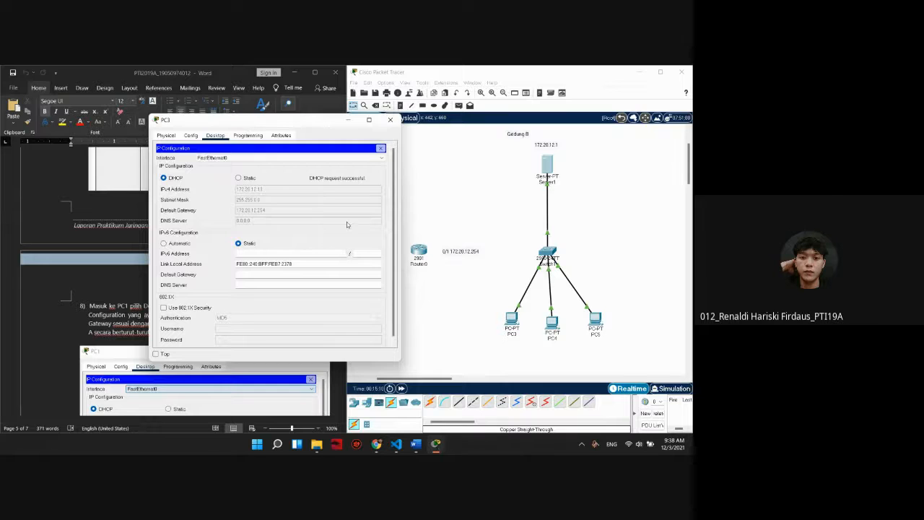
click(389, 119)
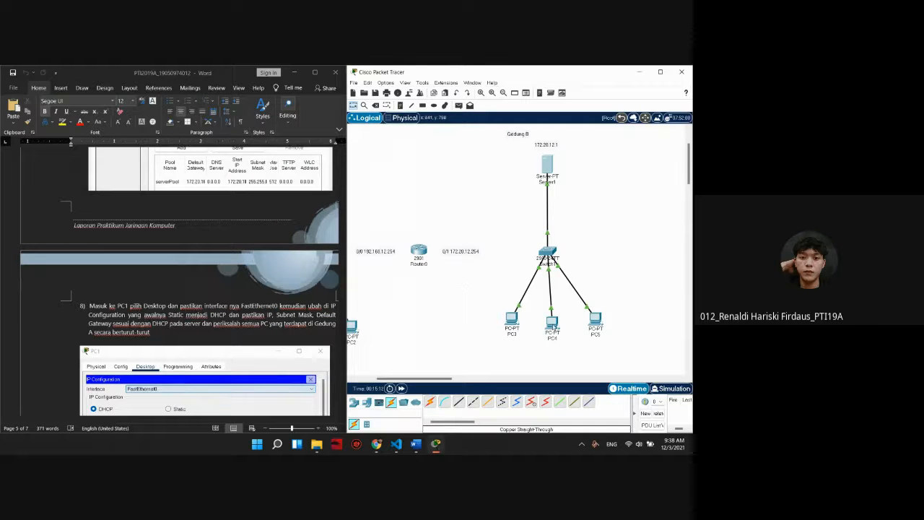
Switch the IP configuration of PC4 in Gedung B from static to DHCP, check the assigned addresses and close its window.
click(552, 321)
click(287, 140)
click(254, 167)
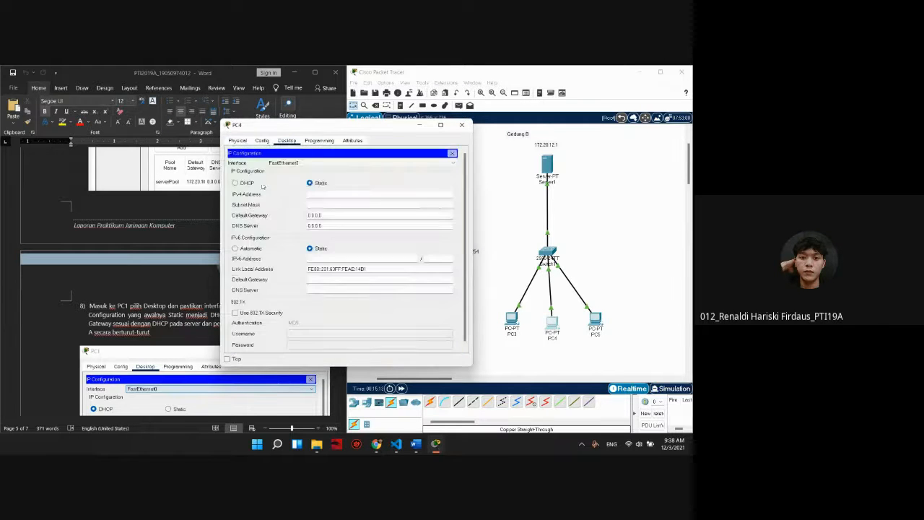
click(238, 185)
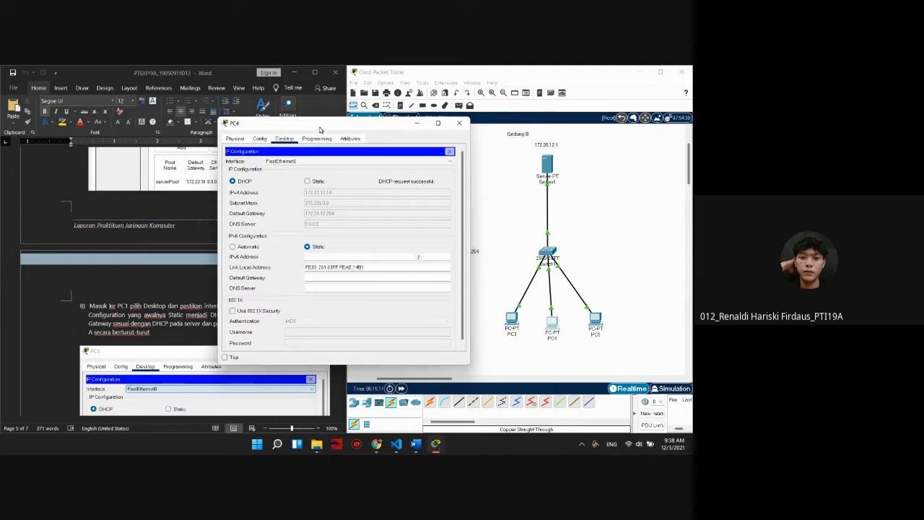
drag(322, 132, 296, 123)
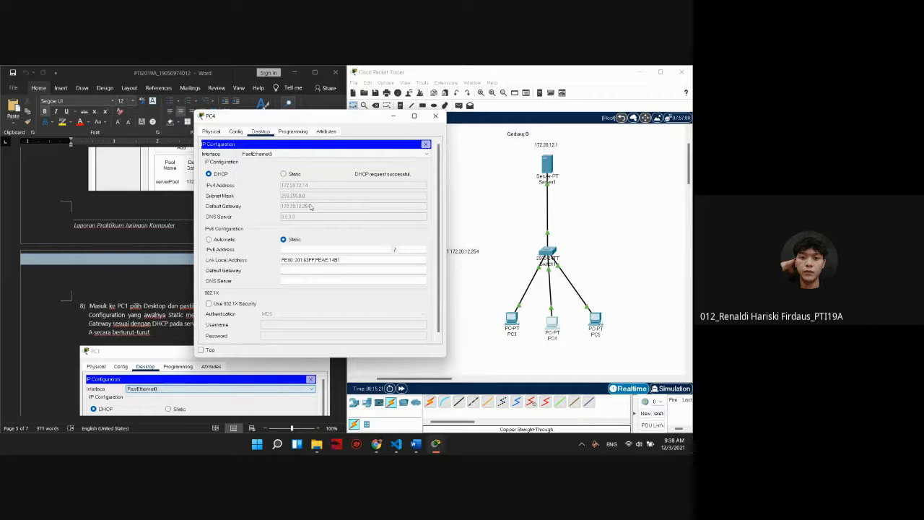
click(435, 116)
Switch the IP configuration of PC5 in Gedung B from static to DHCP and close its window.
click(595, 319)
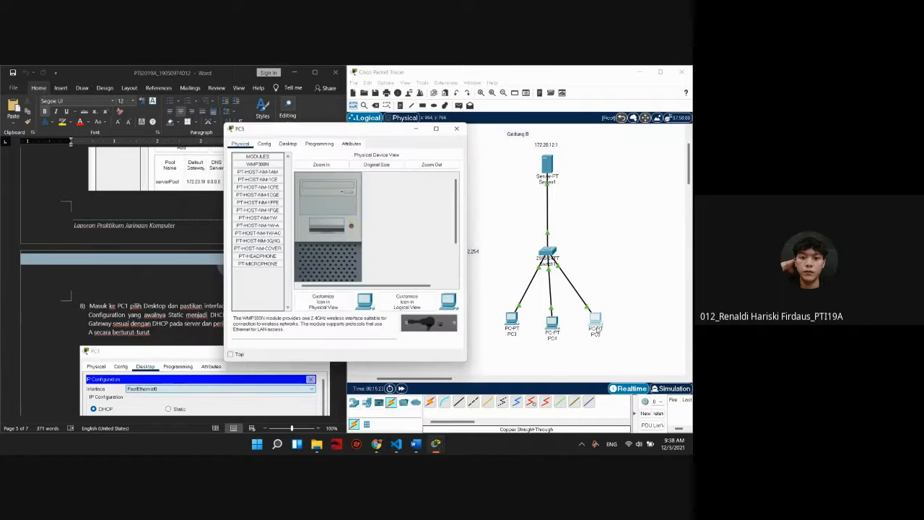
click(286, 141)
click(245, 174)
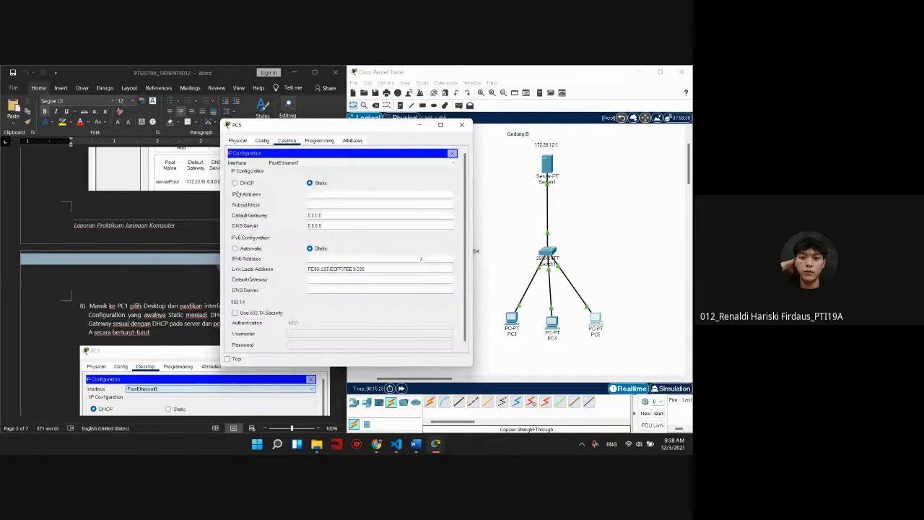
click(235, 183)
drag(350, 126, 341, 110)
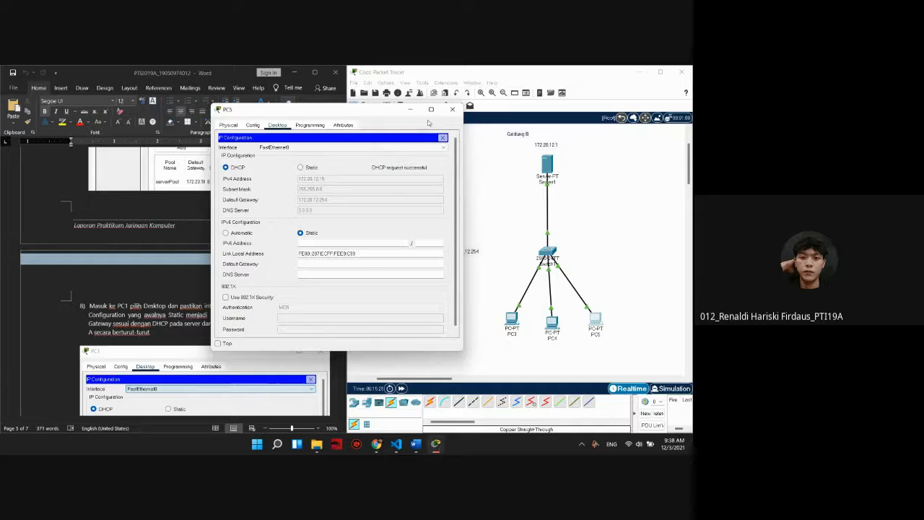
click(452, 109)
Review steps 8 to 11 of the Word document, covering PC DHCP settings, ping tests and message sending between the buildings.
scroll(374, 370, left, 3)
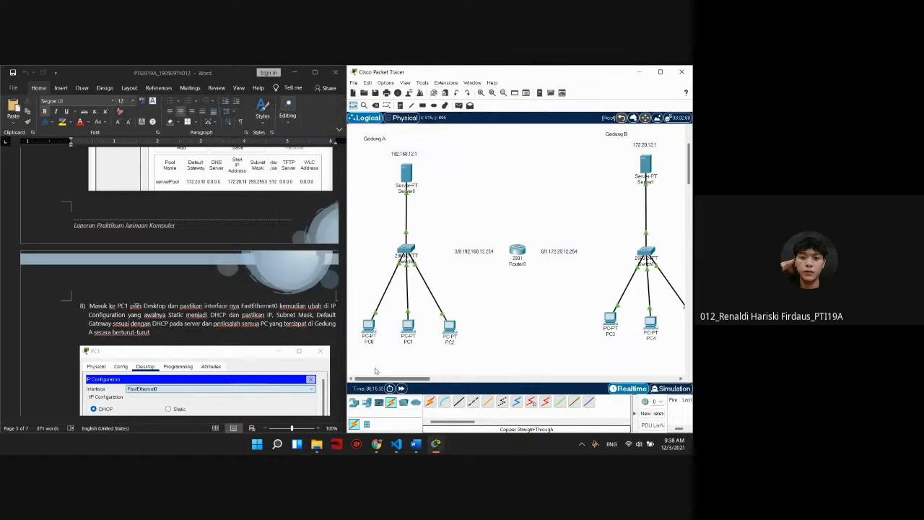
scroll(274, 266, down, 4)
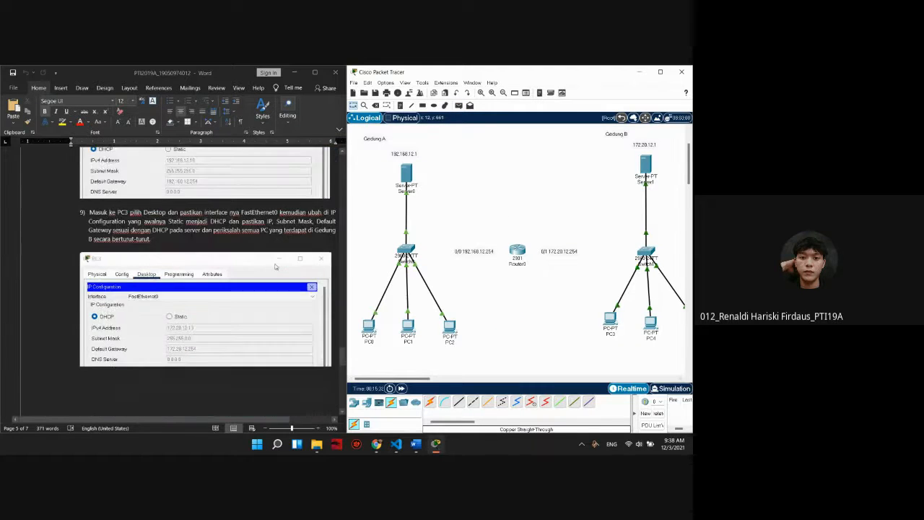
scroll(275, 267, down, 5)
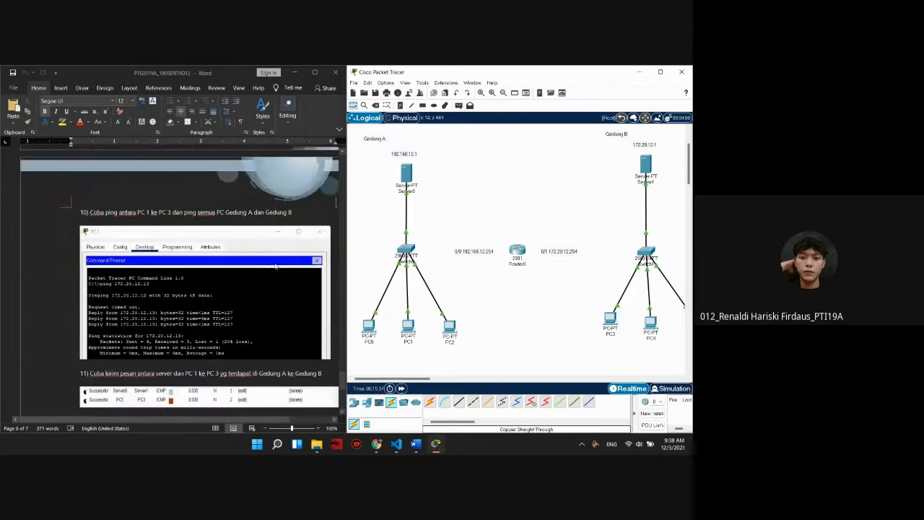
scroll(275, 266, up, 10)
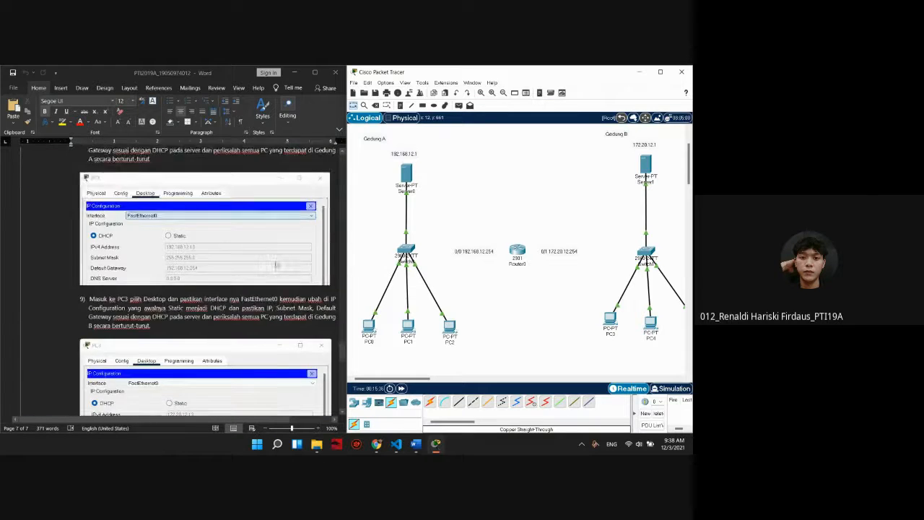
scroll(275, 264, up, 2)
scroll(275, 264, down, 6)
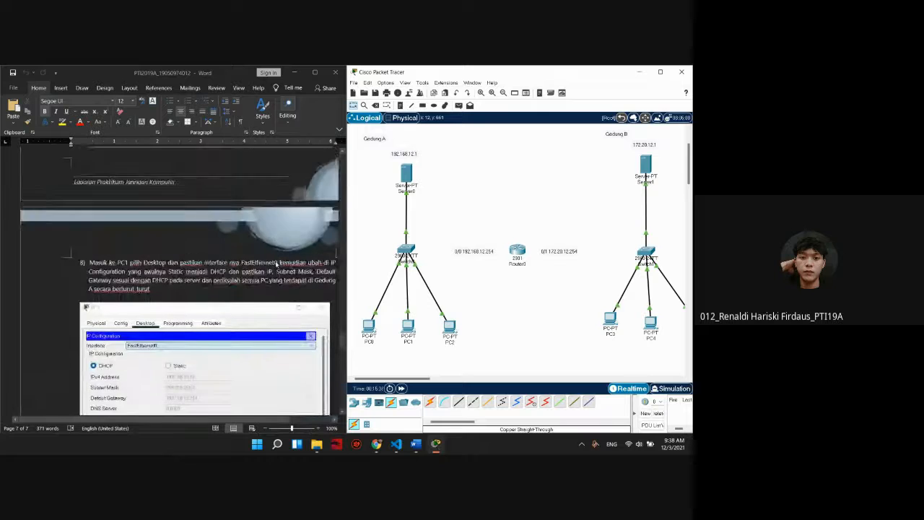
scroll(550, 276, down, 3)
scroll(505, 325, up, 5)
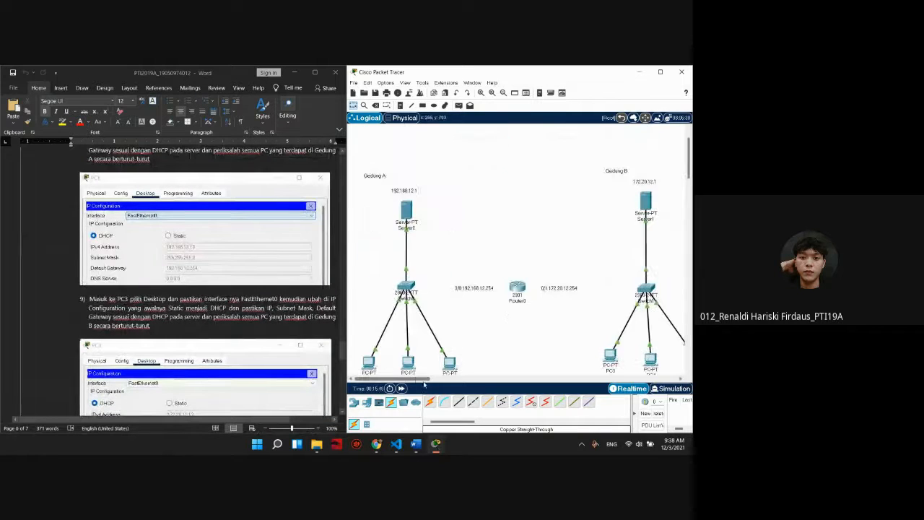
Connect Router0's GigabitEthernet0/0 port to the Gedung A switch with a copper straight-through cable.
scroll(560, 347, down, 4)
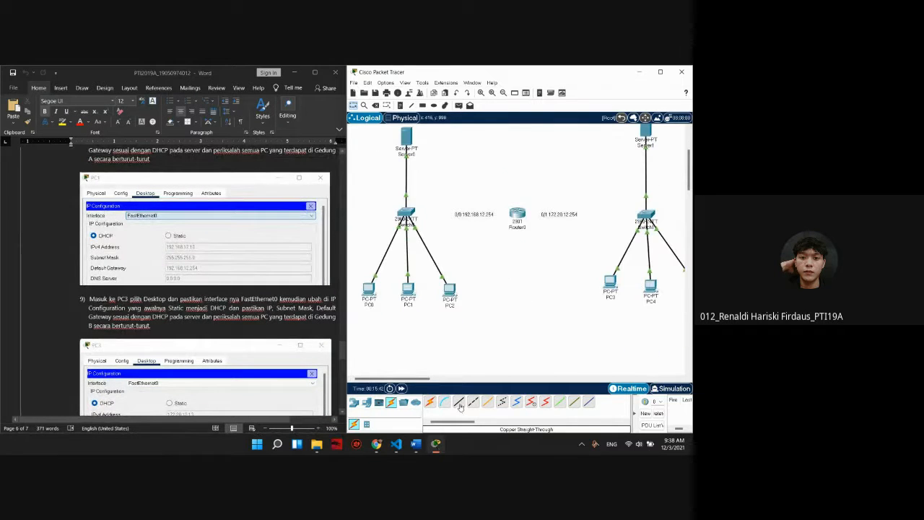
click(516, 229)
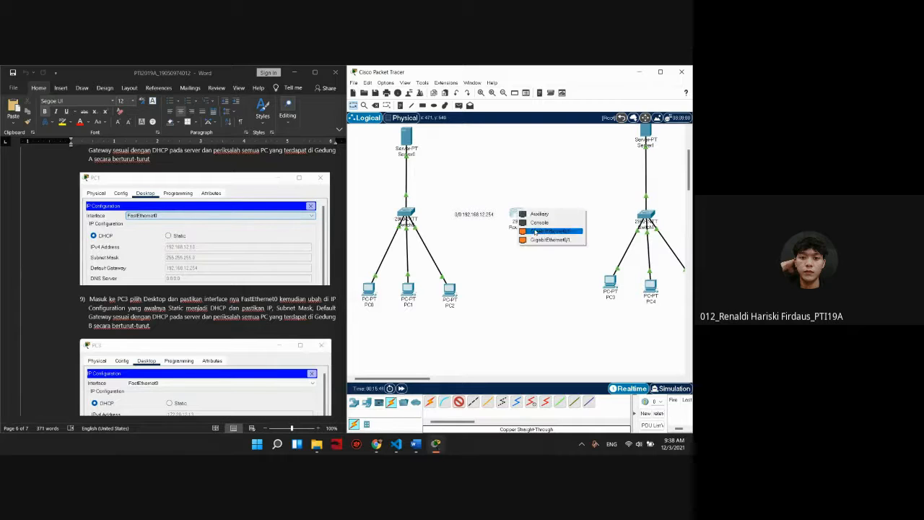
click(535, 231)
click(407, 216)
click(433, 229)
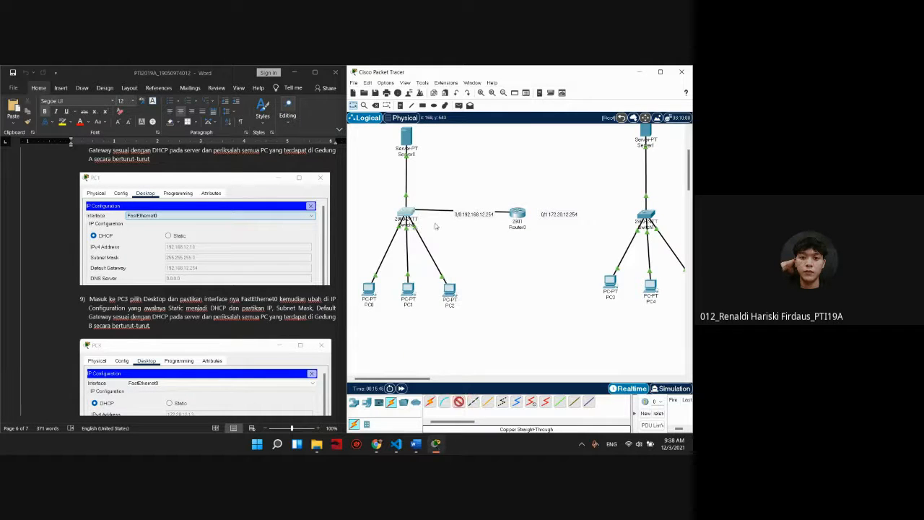
Connect Router0's GigabitEthernet0/1 port to the Gedung B switch with a copper straight-through cable.
click(459, 402)
click(518, 215)
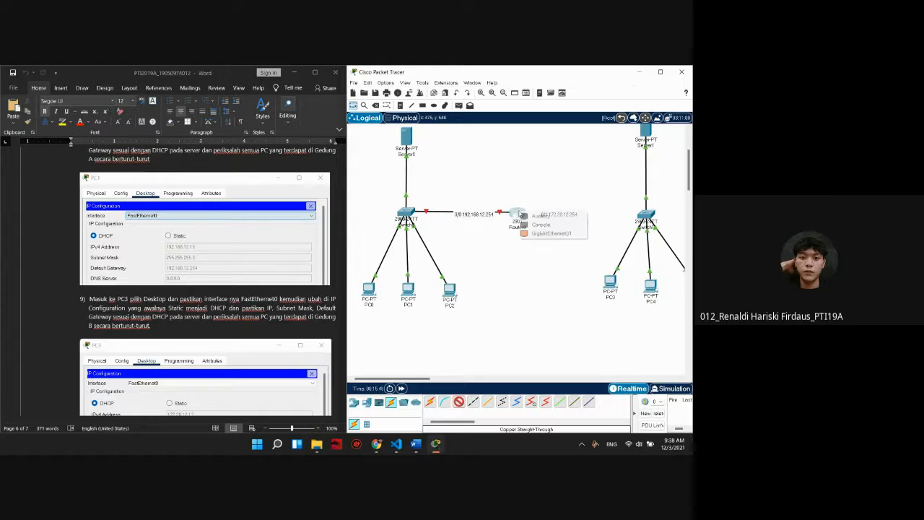
click(541, 233)
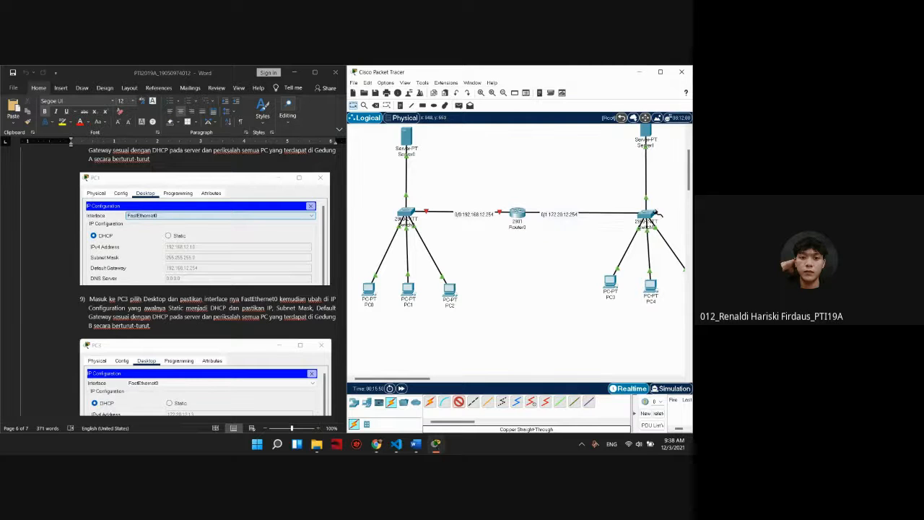
click(645, 217)
click(646, 229)
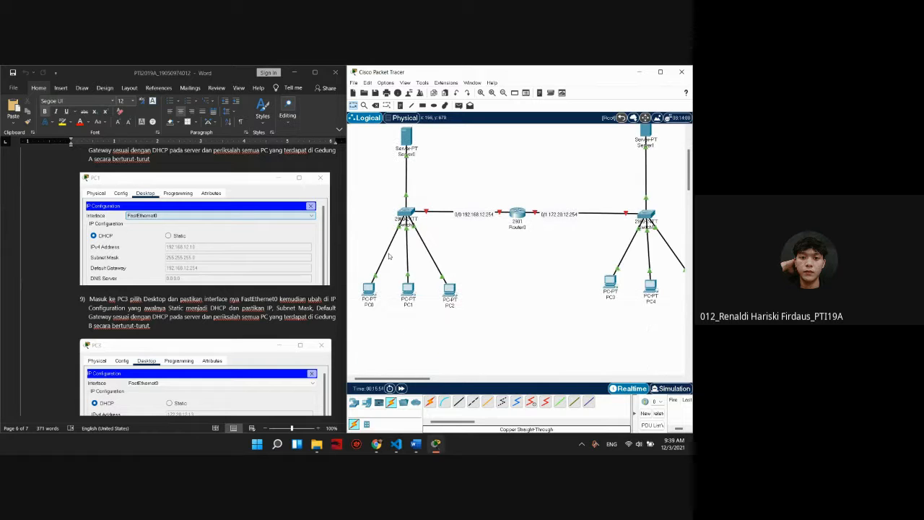
Review steps 2 to 11 of the Word document, from the router port settings to the ping and message tests.
scroll(325, 253, up, 8)
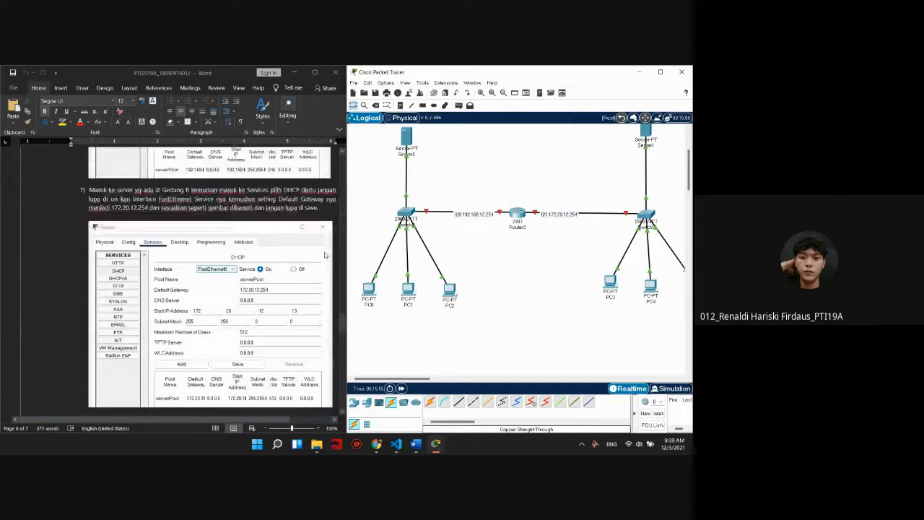
scroll(325, 255, up, 8)
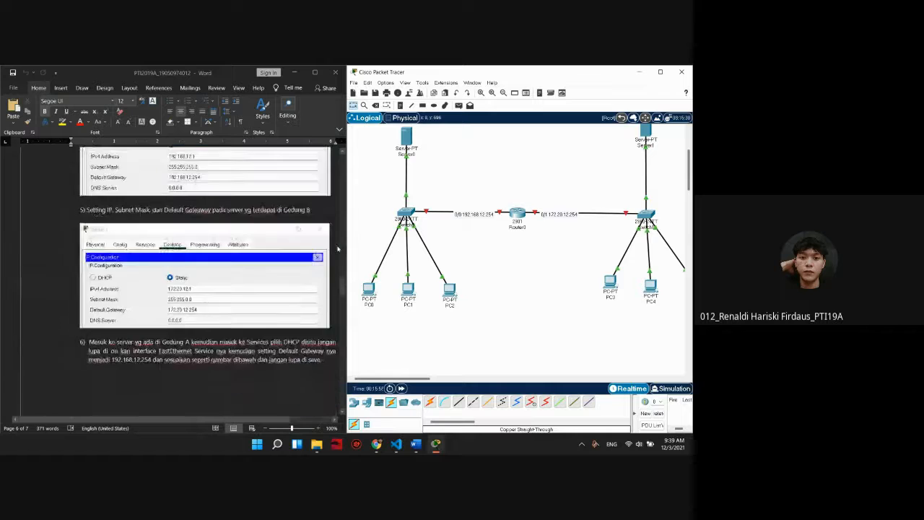
scroll(337, 249, up, 8)
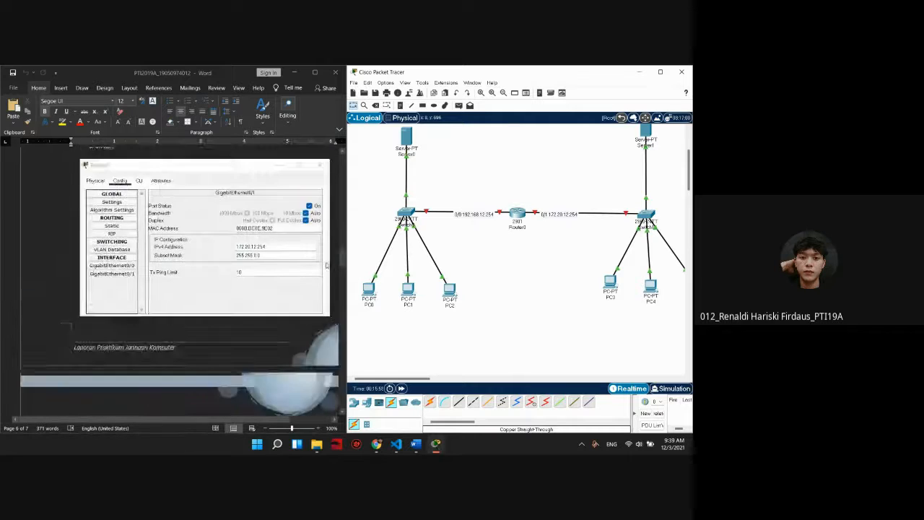
scroll(326, 265, up, 3)
scroll(392, 295, down, 2)
scroll(301, 303, down, 2)
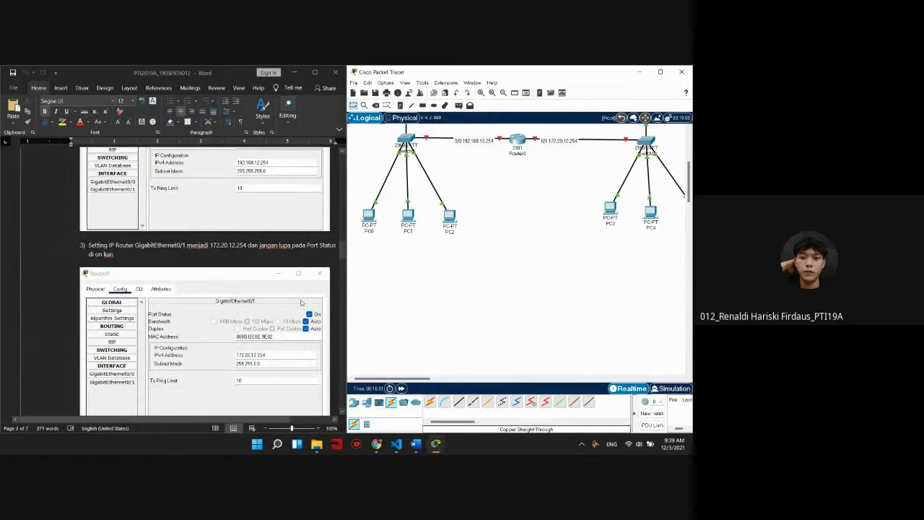
scroll(376, 285, up, 4)
scroll(437, 308, down, 2)
scroll(190, 265, down, 10)
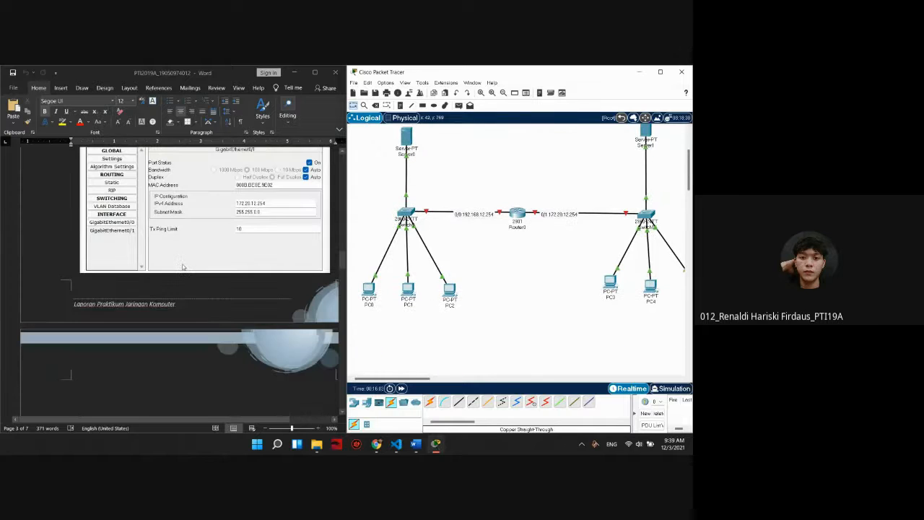
scroll(191, 265, down, 5)
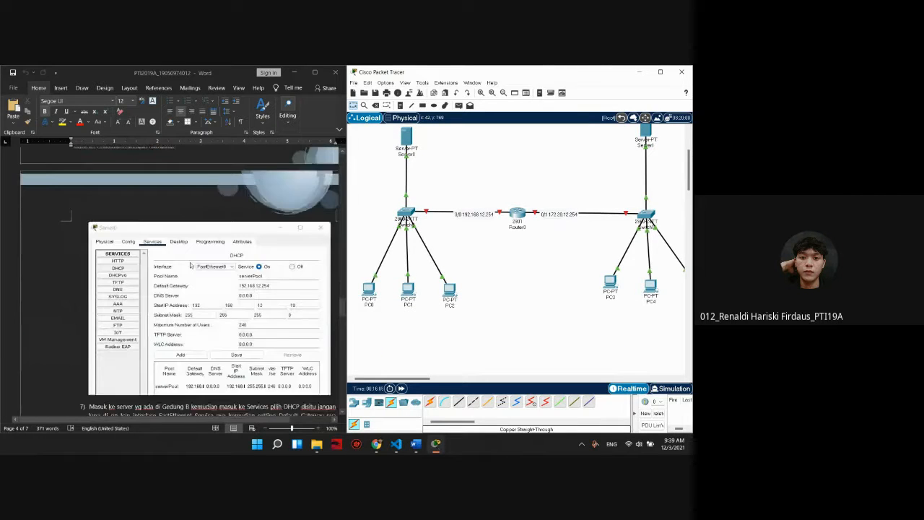
scroll(191, 267, down, 1)
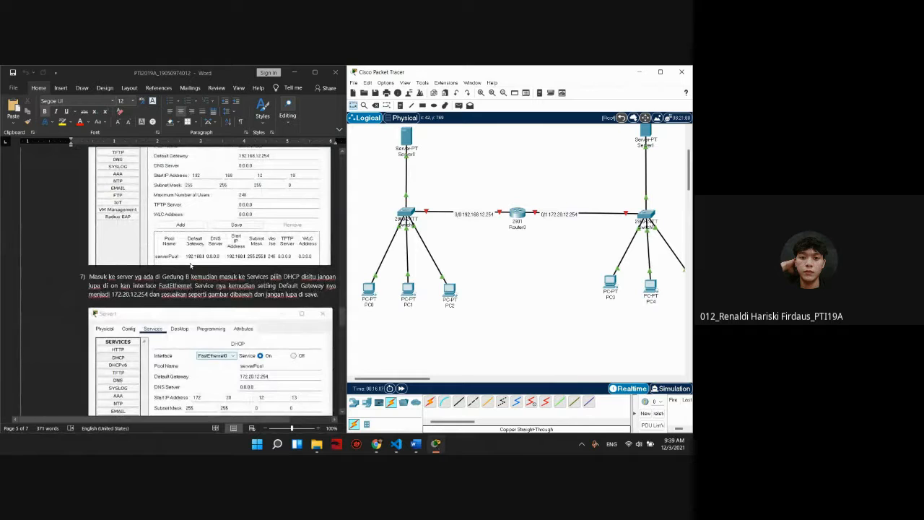
scroll(190, 266, down, 6)
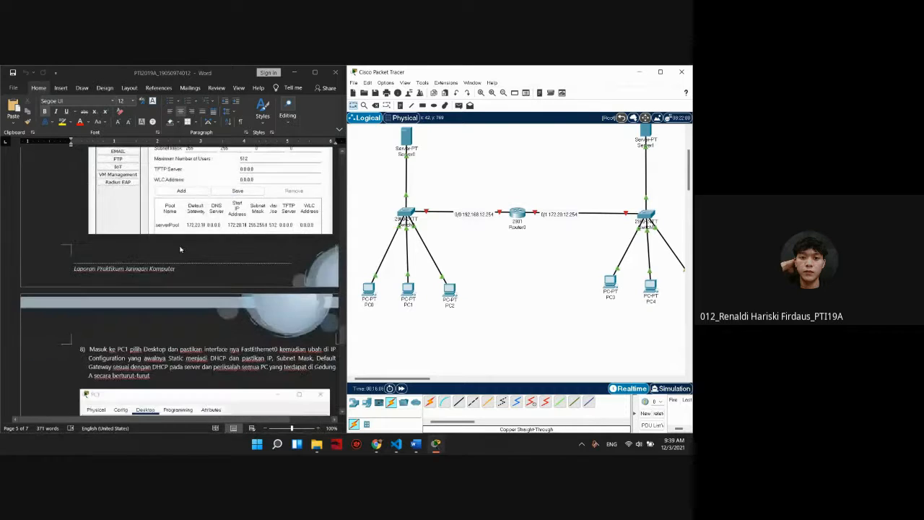
scroll(180, 249, down, 12)
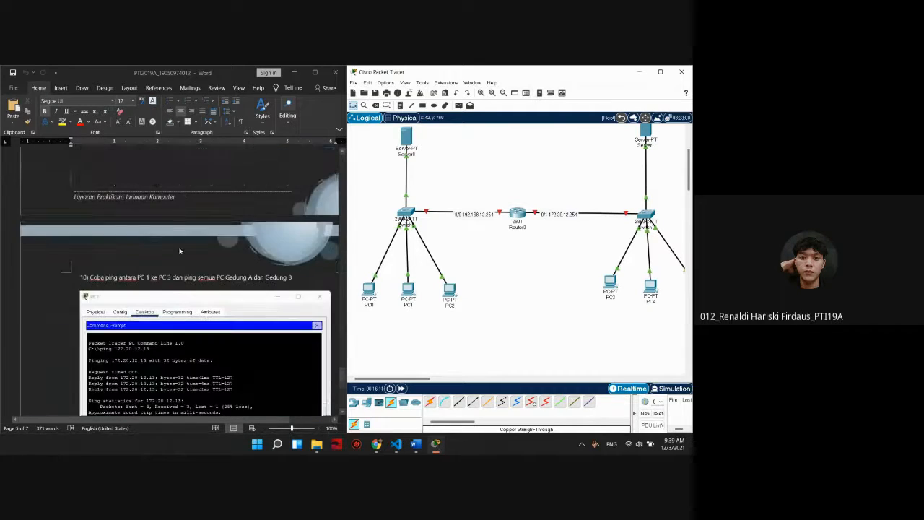
scroll(180, 250, down, 1)
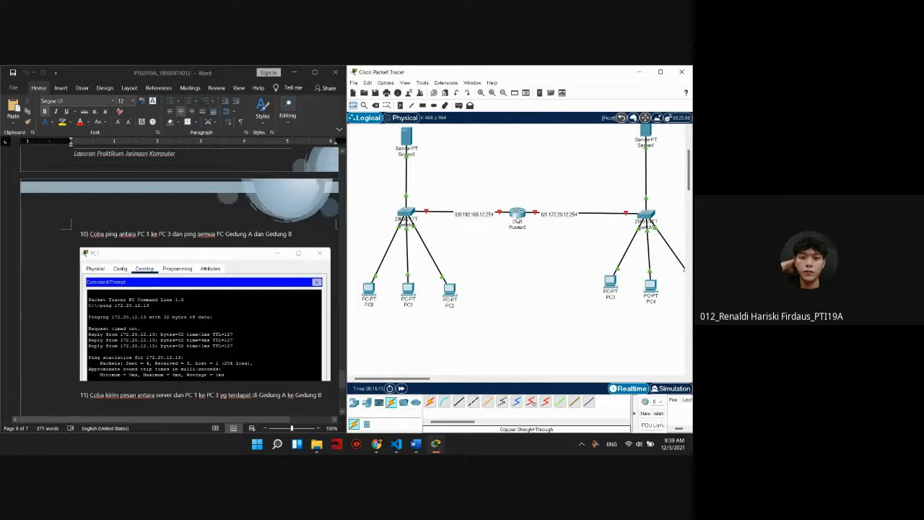
Check the port status and IP settings of Router0's GigabitEthernet0/0 and GigabitEthernet0/1 interfaces, then close its window.
click(516, 213)
click(254, 225)
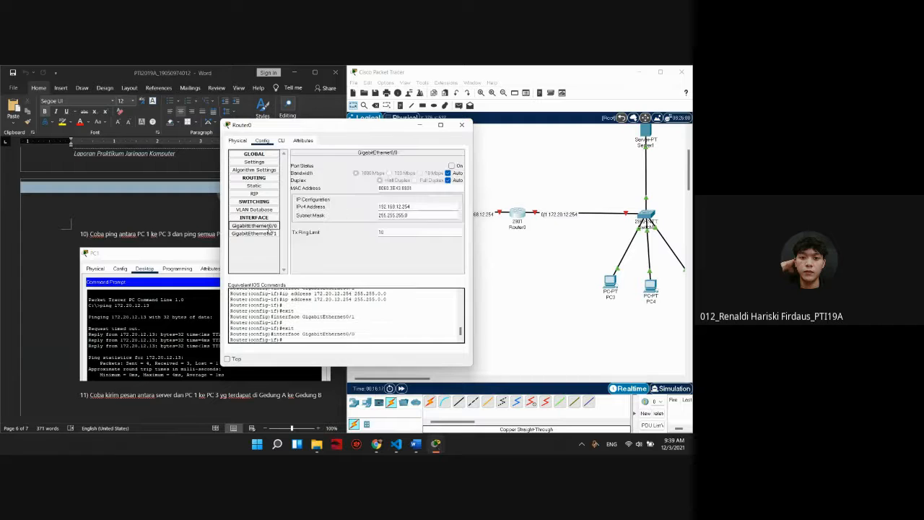
click(264, 235)
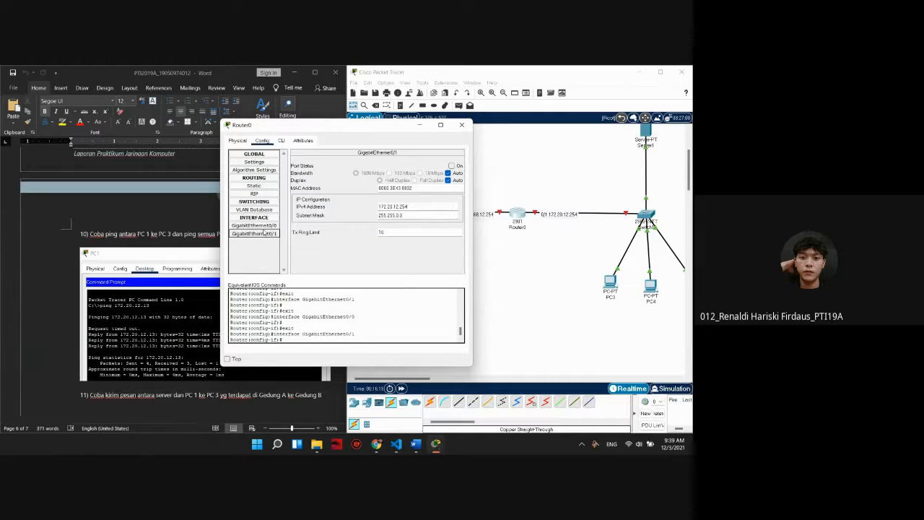
click(261, 226)
click(263, 233)
click(262, 226)
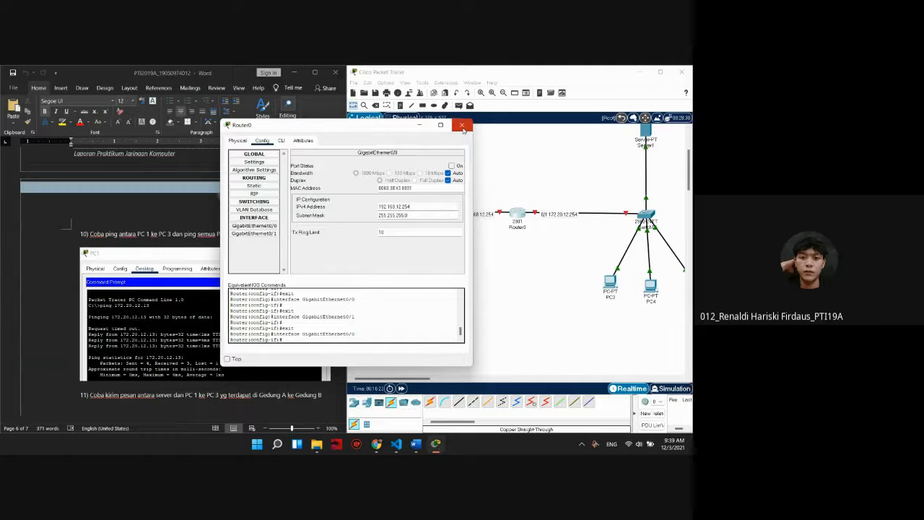
click(462, 124)
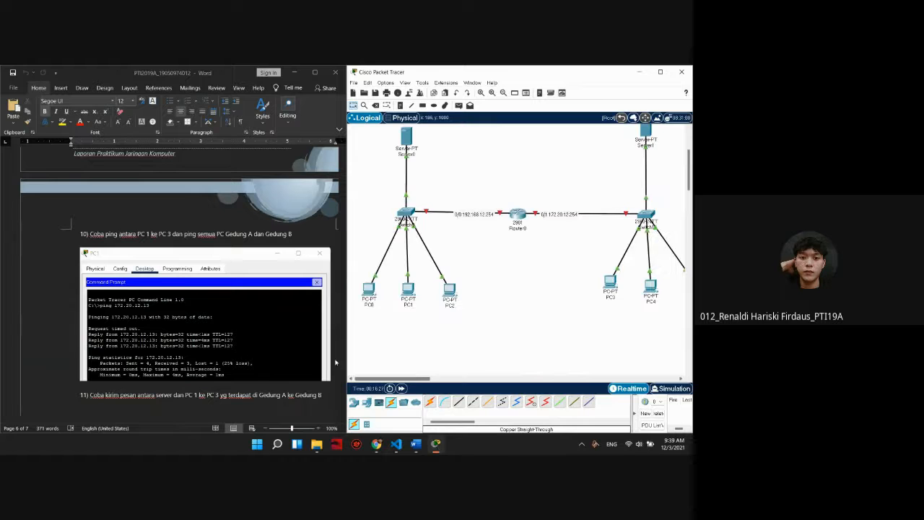
Compare the Word document's network diagram and its Router0 GigabitEthernet0/0 settings with the built topology.
scroll(544, 277, up, 3)
scroll(340, 347, up, 10)
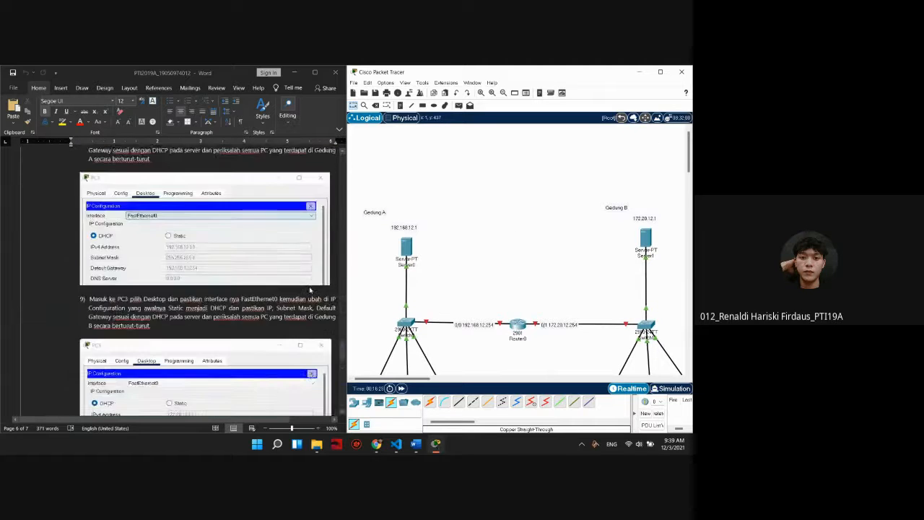
drag(340, 347, 339, 207)
scroll(289, 282, down, 12)
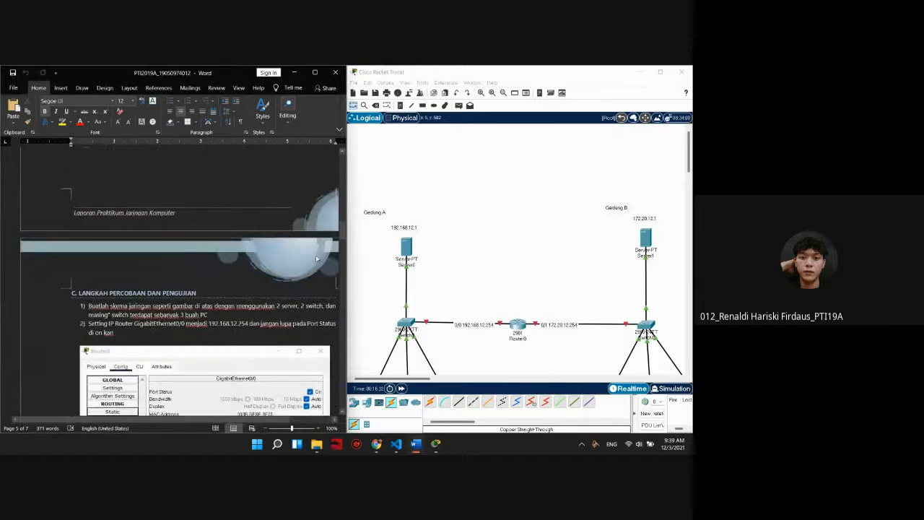
scroll(289, 283, down, 3)
scroll(289, 282, up, 20)
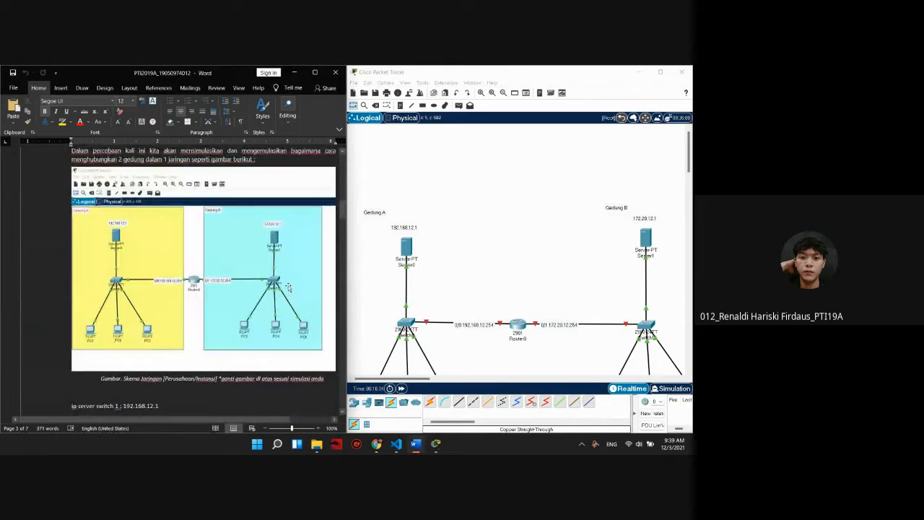
scroll(288, 288, down, 10)
scroll(559, 286, down, 5)
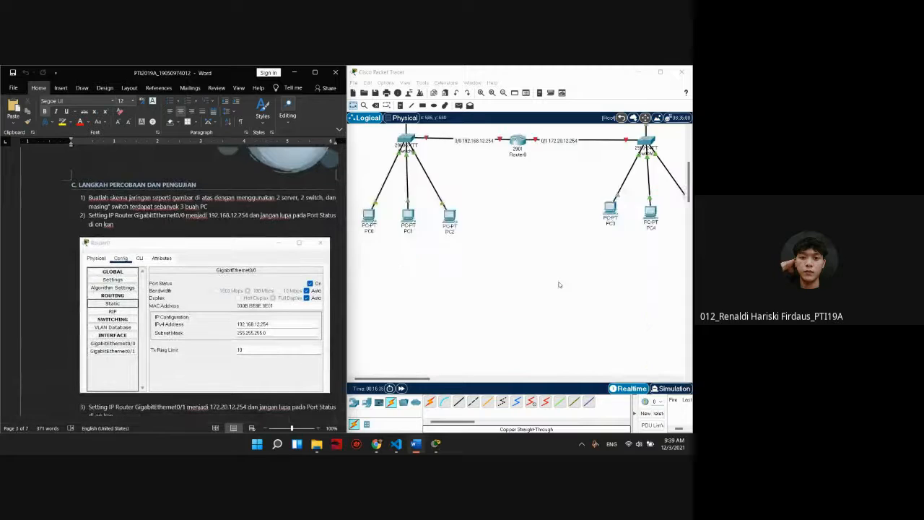
scroll(559, 285, up, 4)
click(534, 309)
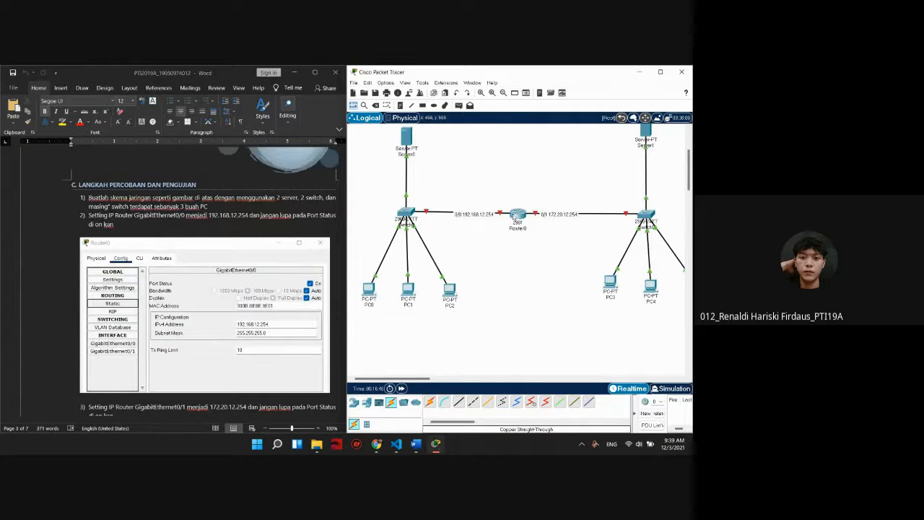
Examine the interface and IP address commands in Router0's command-line history and close its window.
click(517, 215)
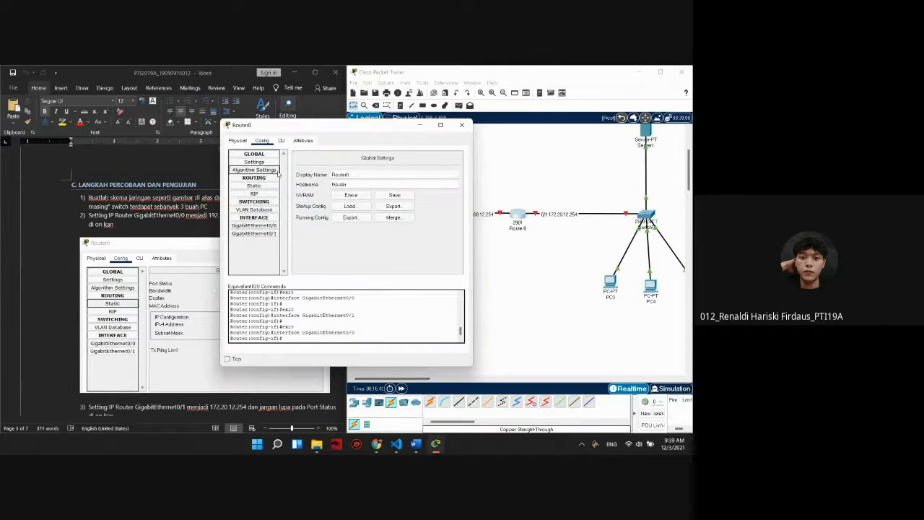
click(287, 141)
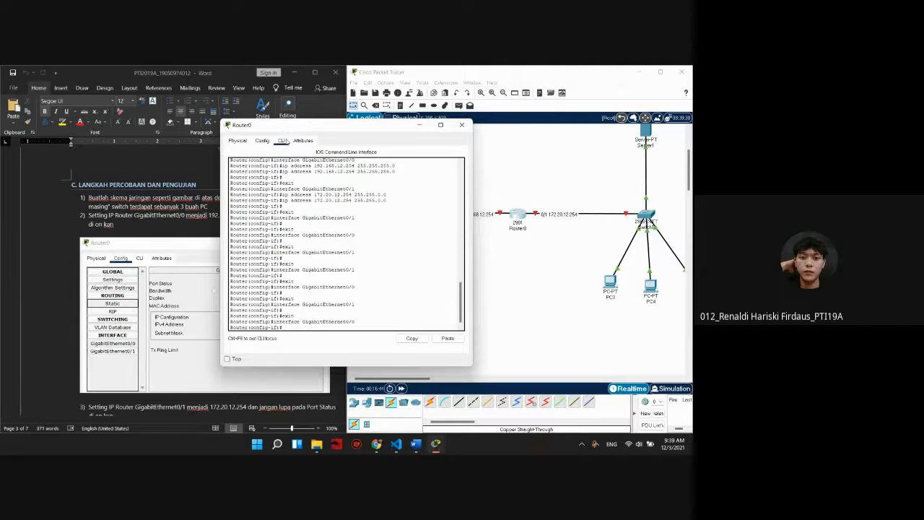
scroll(361, 254, up, 3)
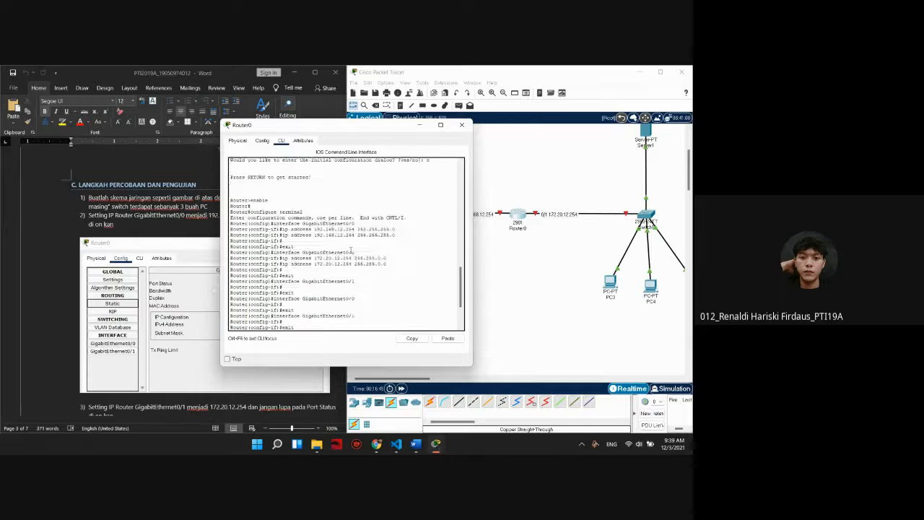
scroll(350, 251, down, 3)
scroll(347, 251, up, 3)
scroll(343, 250, down, 2)
scroll(342, 250, down, 2)
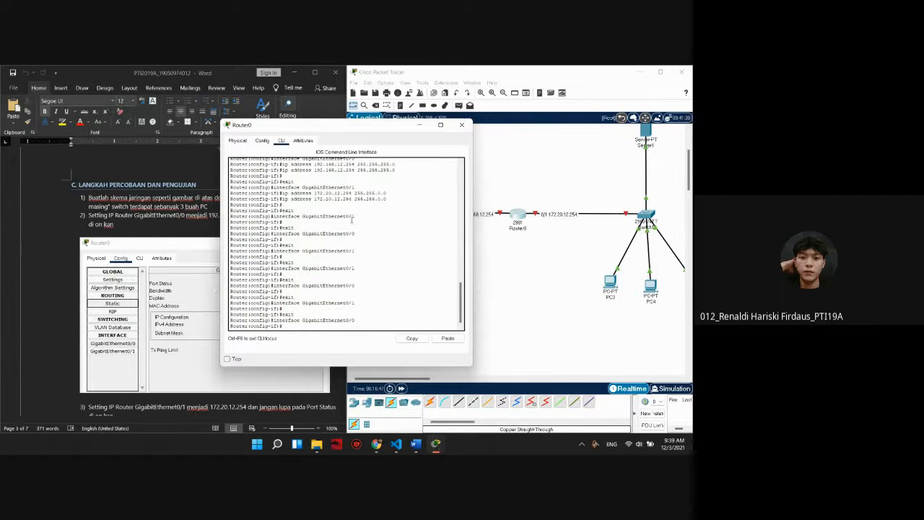
click(462, 124)
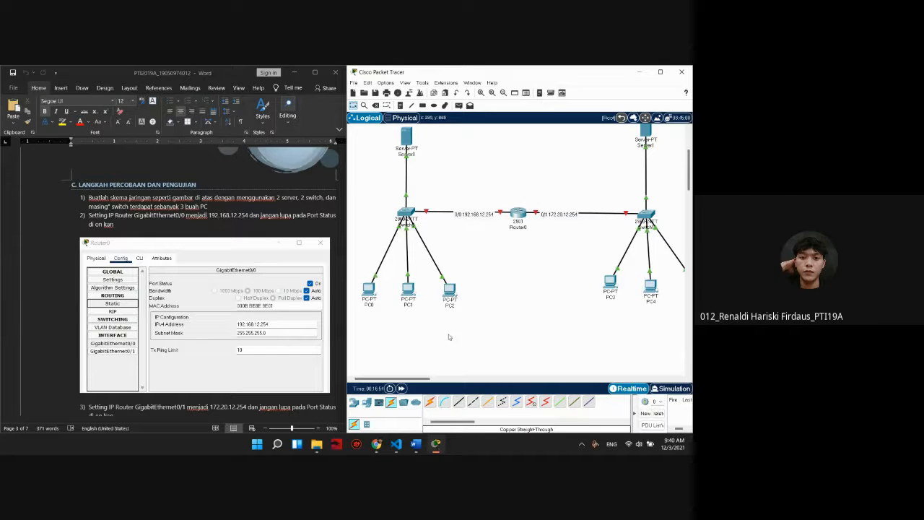
Draw a rectangle filled with light yellow behind the Gedung A network, covering its label, server, switch and PCs.
drag(397, 378, 352, 382)
scroll(557, 311, up, 3)
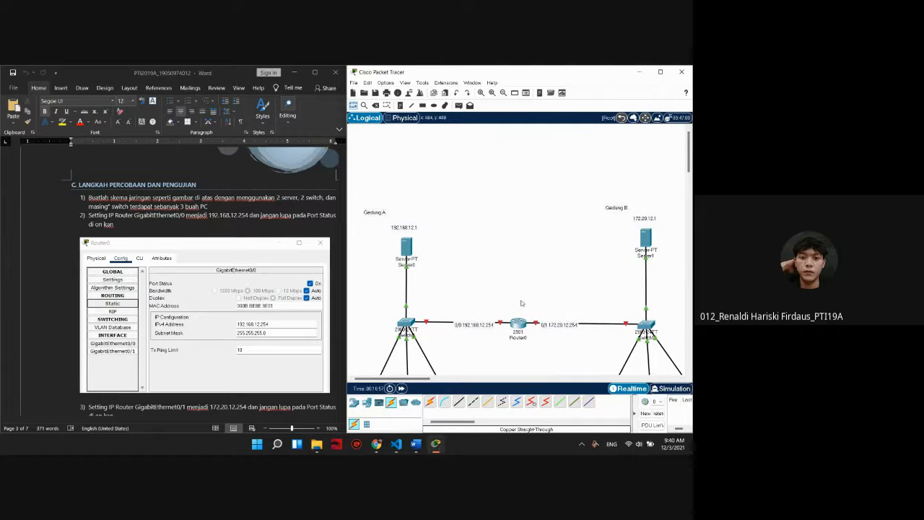
scroll(473, 274, down, 3)
scroll(473, 274, up, 3)
click(411, 106)
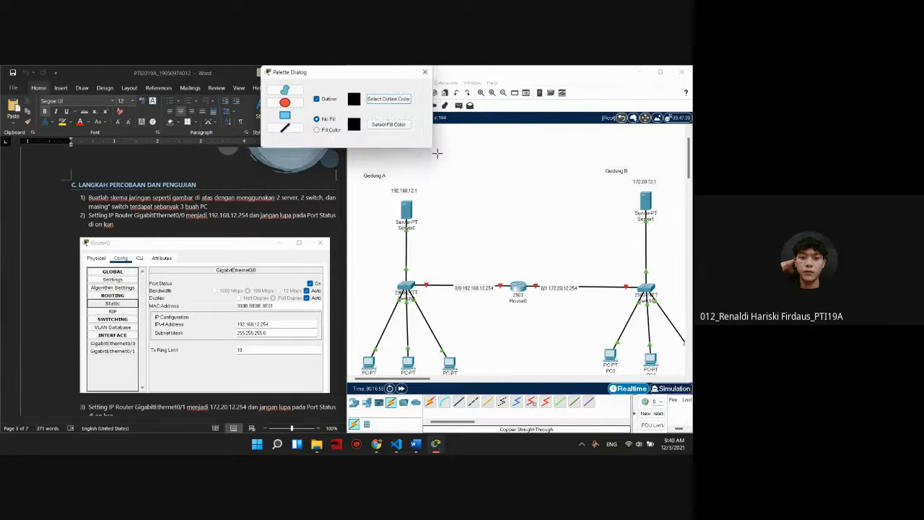
click(356, 127)
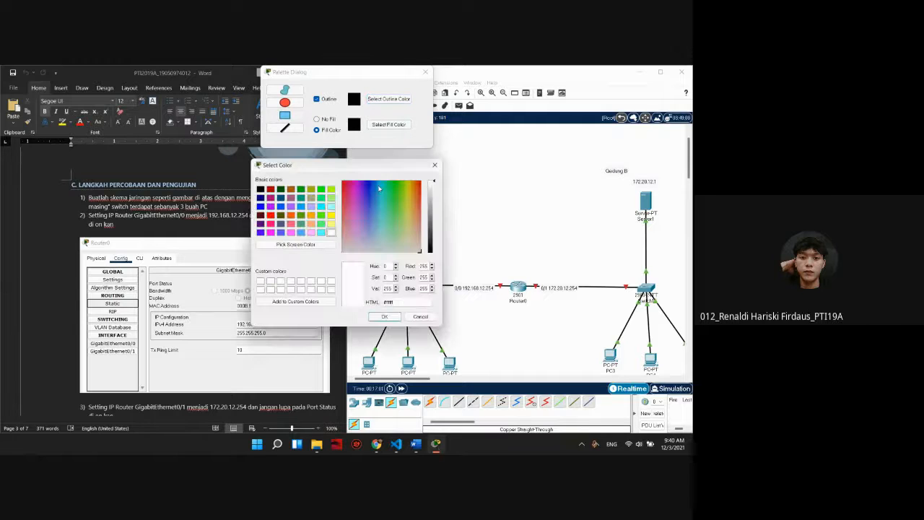
click(331, 224)
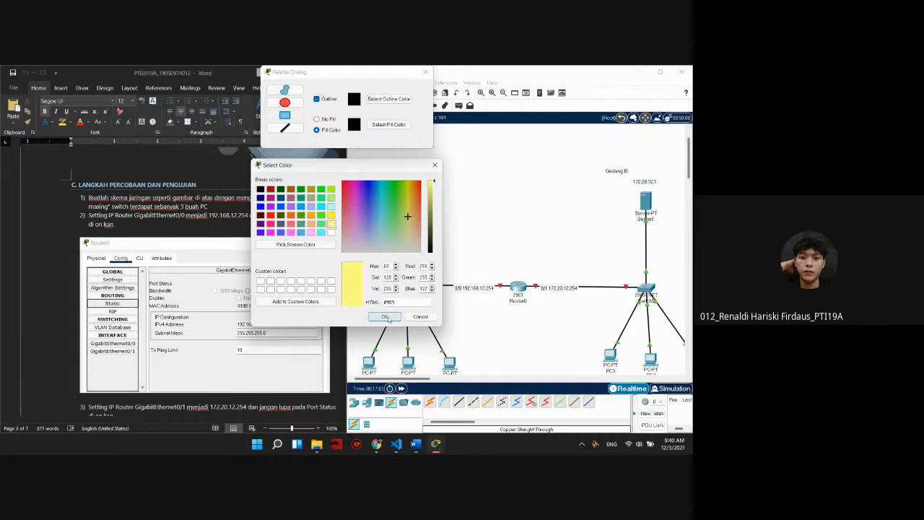
click(384, 316)
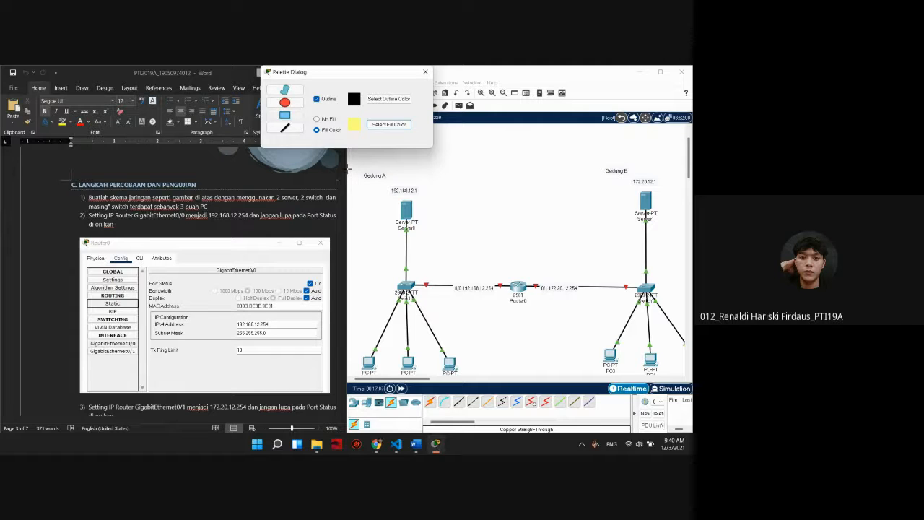
drag(347, 168, 413, 189)
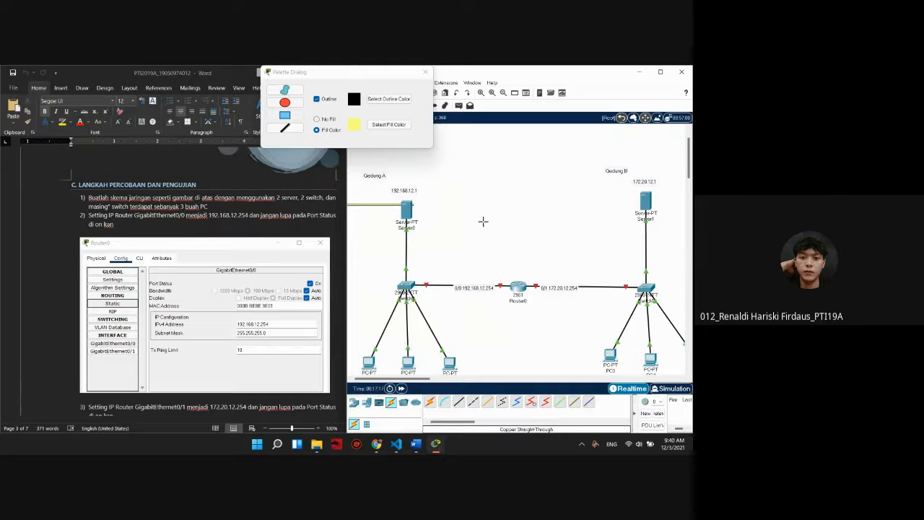
scroll(483, 221, down, 1)
scroll(483, 222, up, 1)
drag(349, 164, 507, 403)
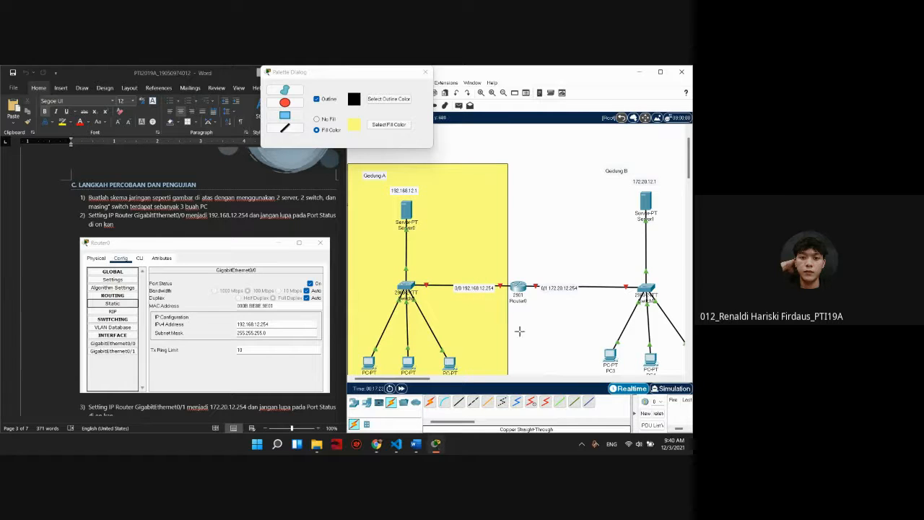
Draw a rectangle filled with light cyan behind the Gedung B network, covering its label, server, switch and PCs.
scroll(523, 331, down, 2)
scroll(532, 308, up, 2)
click(374, 131)
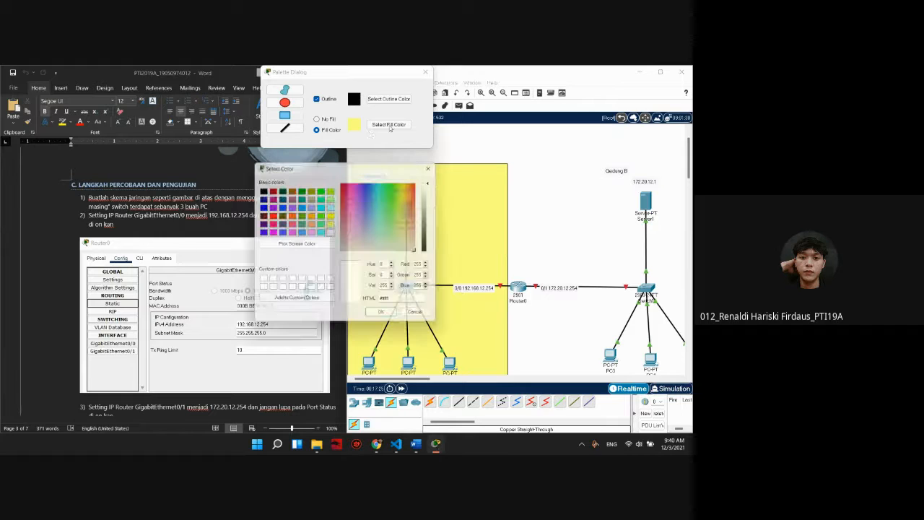
click(322, 232)
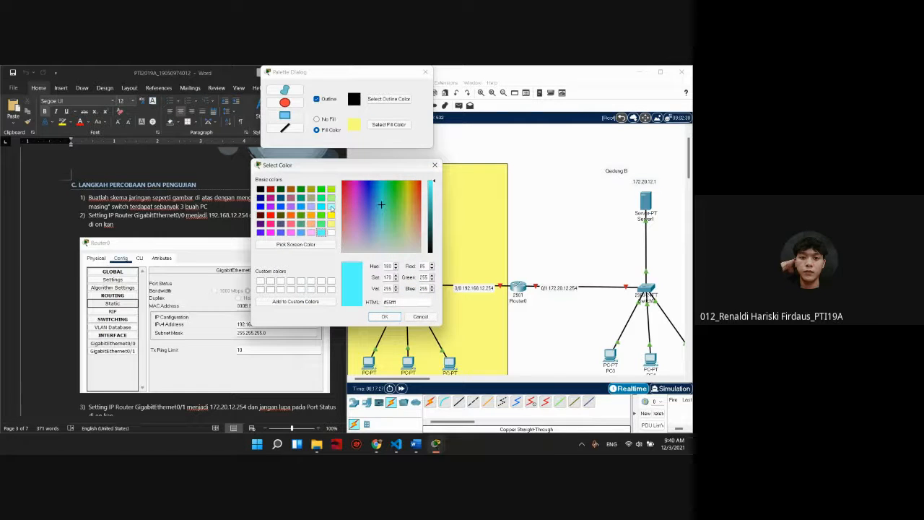
click(384, 316)
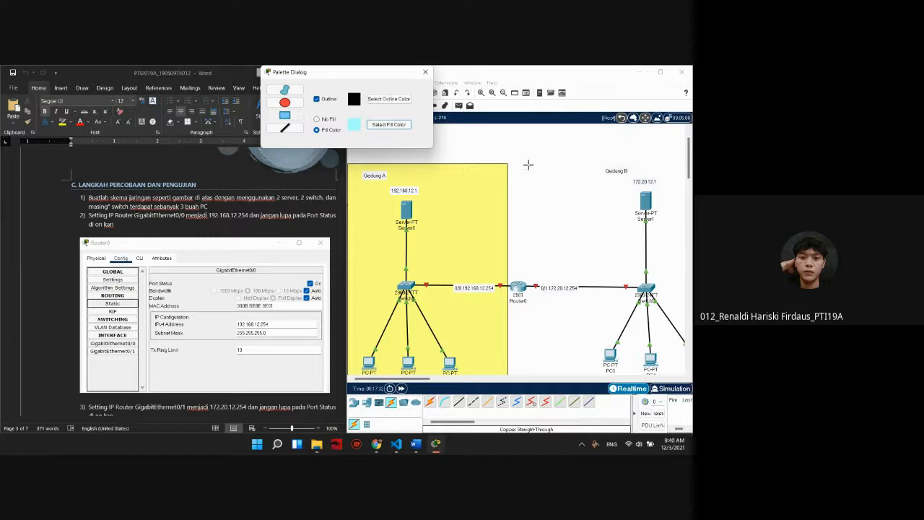
drag(526, 162, 684, 375)
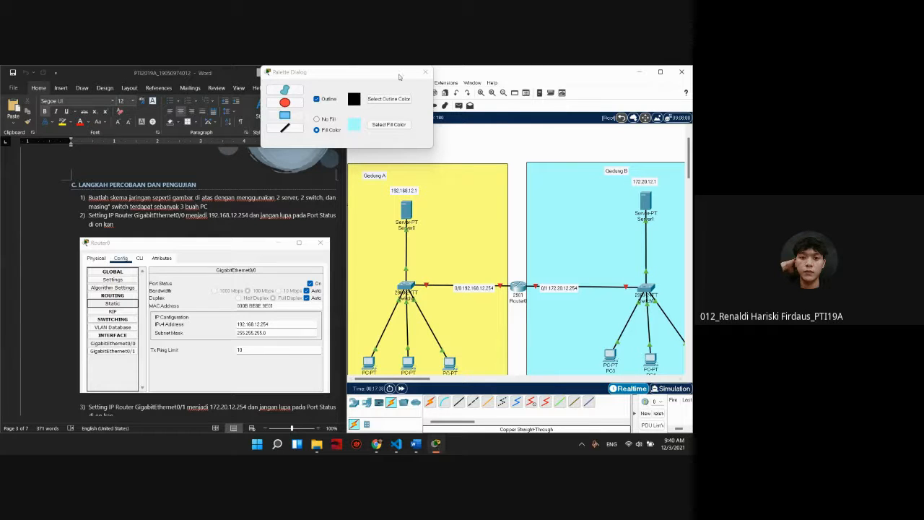
Close the drawing palette and return to the selection tool with nothing selected in the workspace.
click(425, 72)
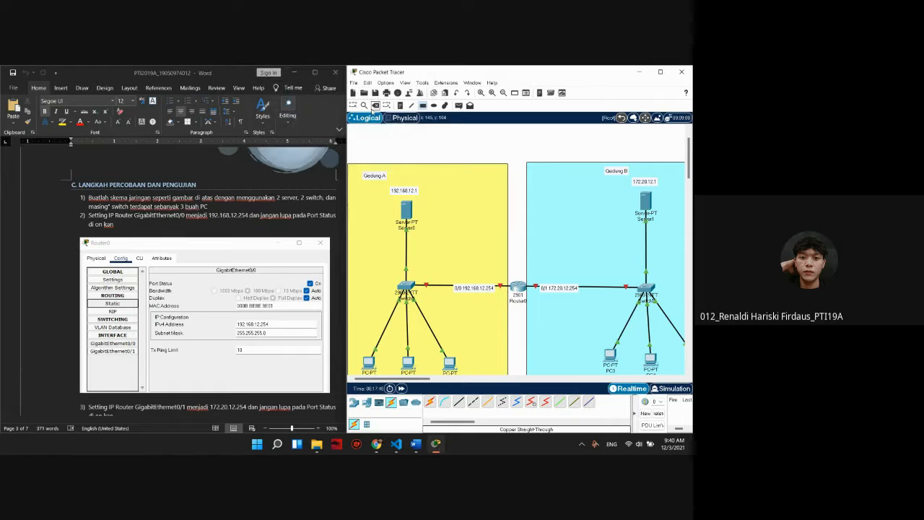
drag(527, 269, 508, 250)
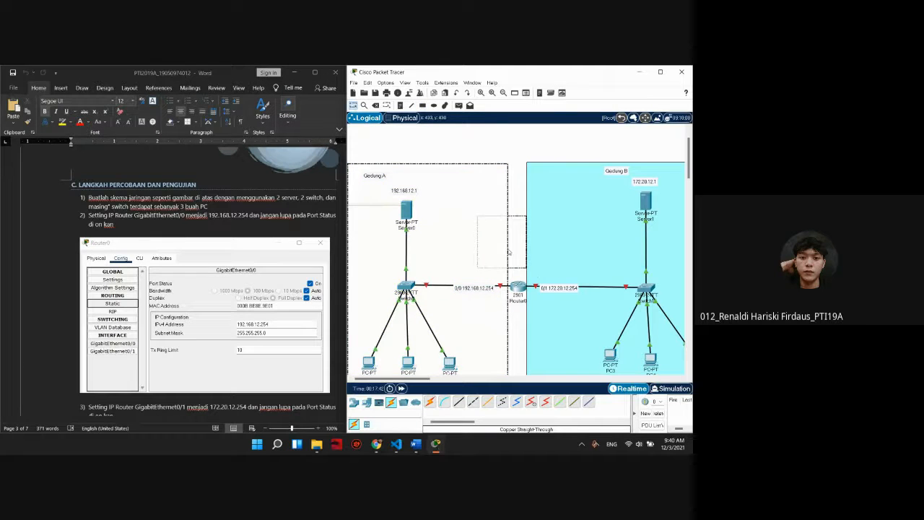
click(547, 148)
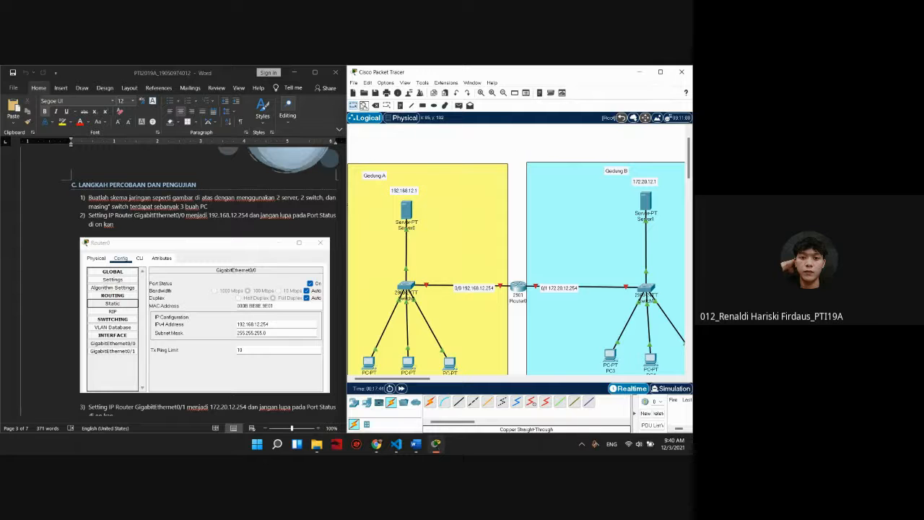
Review both coloured building areas and the Word document's GigabitEthernet0/1, PC DHCP configuration and ping test instructions.
scroll(629, 294, down, 4)
scroll(541, 339, up, 1)
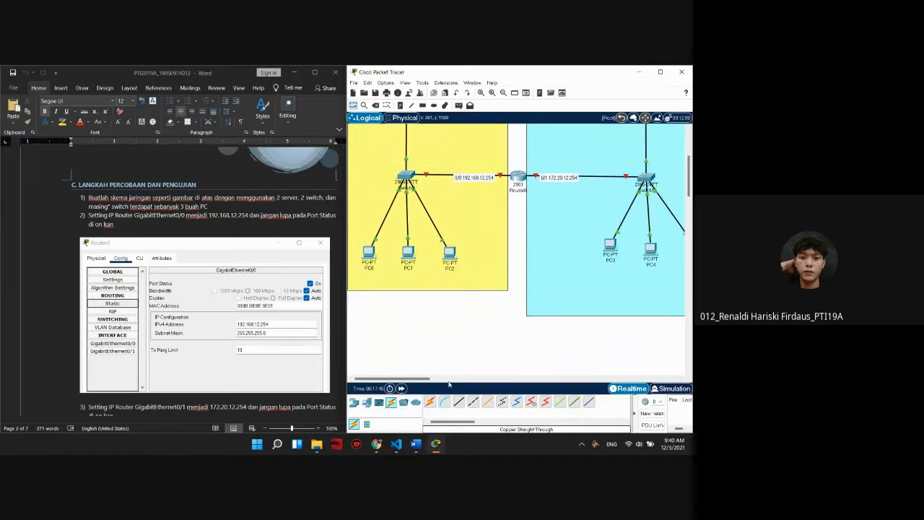
mouse_move(428, 379)
mouse_down()
mouse_move(478, 381)
mouse_move(417, 380)
mouse_up()
scroll(476, 342, up, 3)
scroll(477, 342, down, 2)
scroll(477, 342, up, 2)
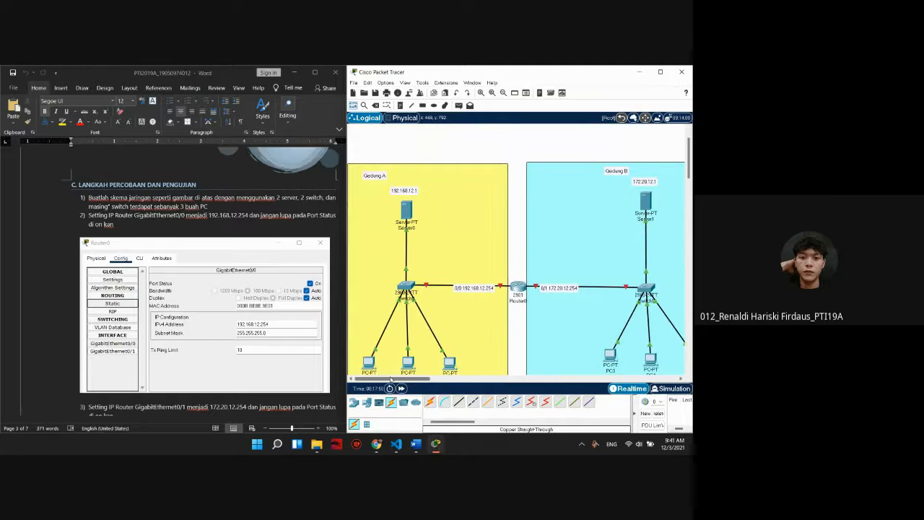
scroll(473, 307, down, 2)
scroll(214, 313, down, 20)
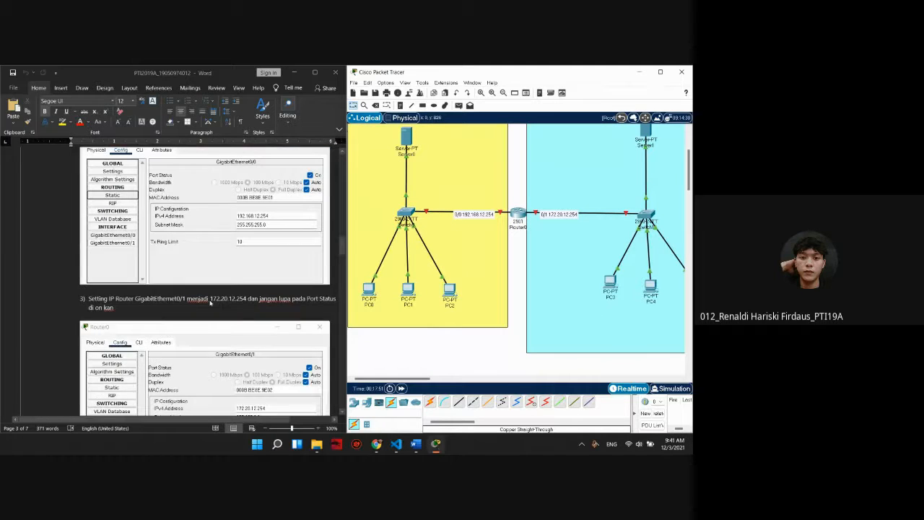
scroll(207, 256, down, 15)
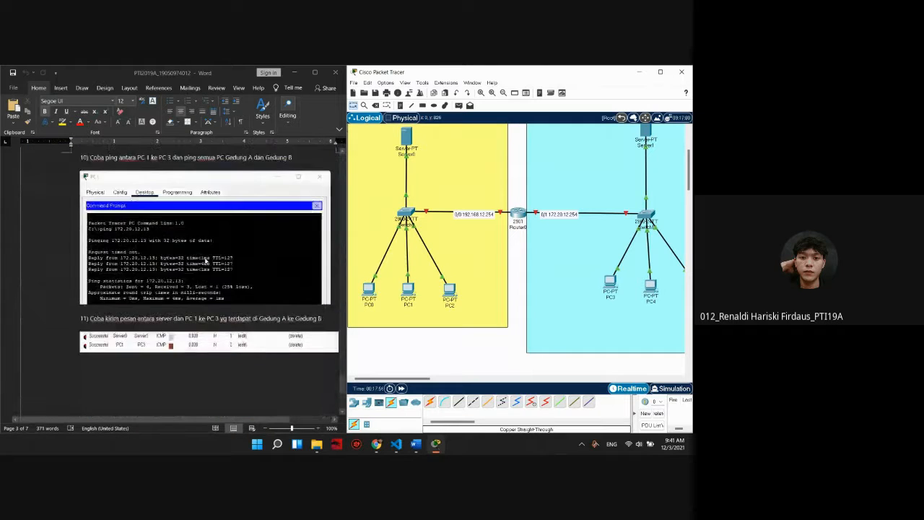
scroll(207, 261, up, 10)
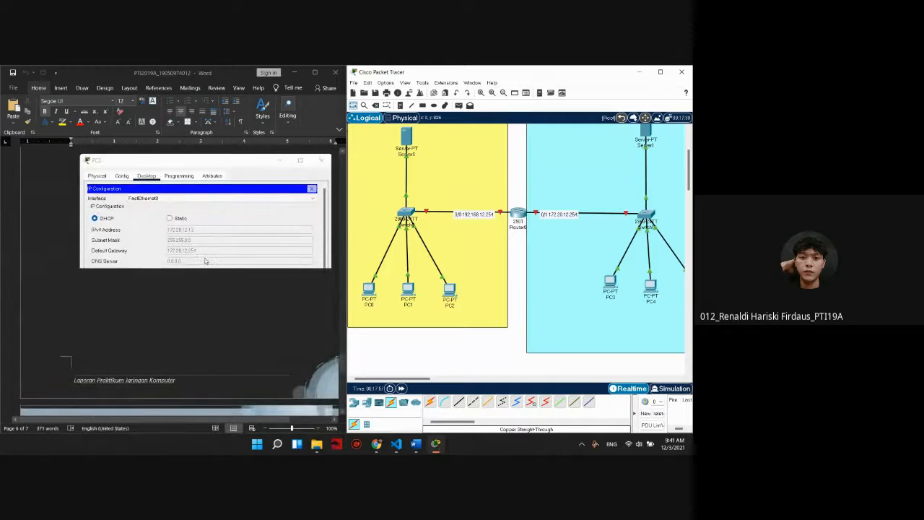
scroll(205, 261, down, 6)
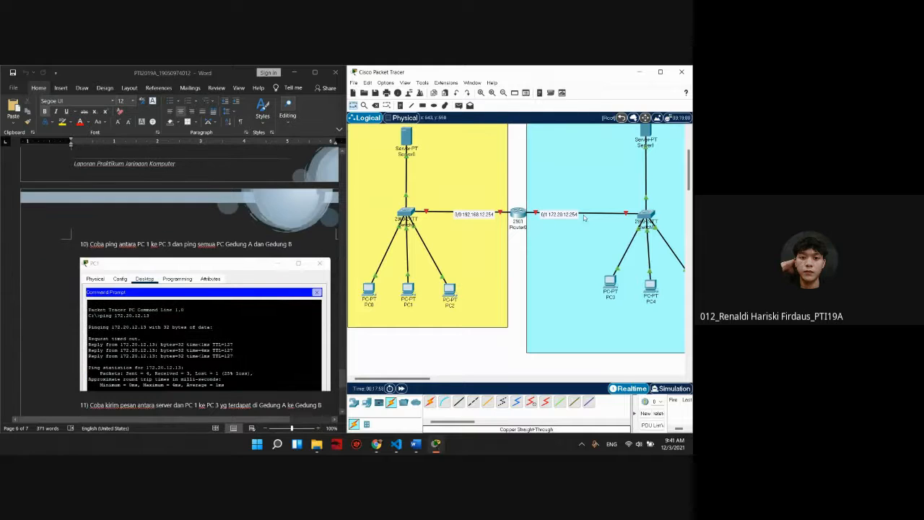
Turn on the port status of Router0's GigabitEthernet0/0 interface and close the router window.
click(517, 213)
click(260, 140)
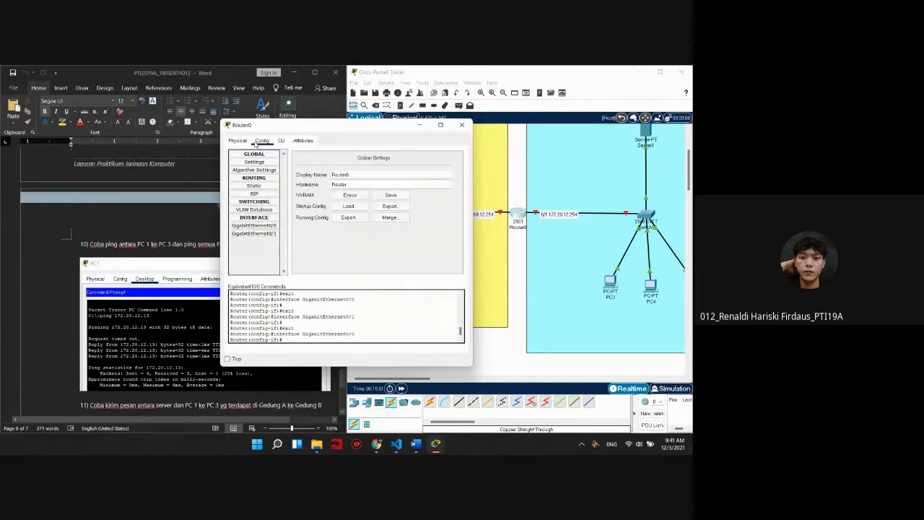
click(262, 228)
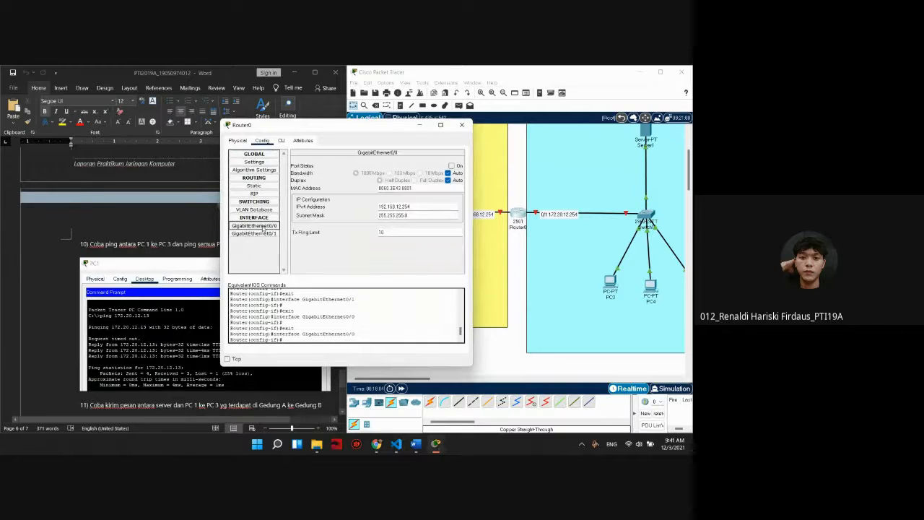
click(451, 166)
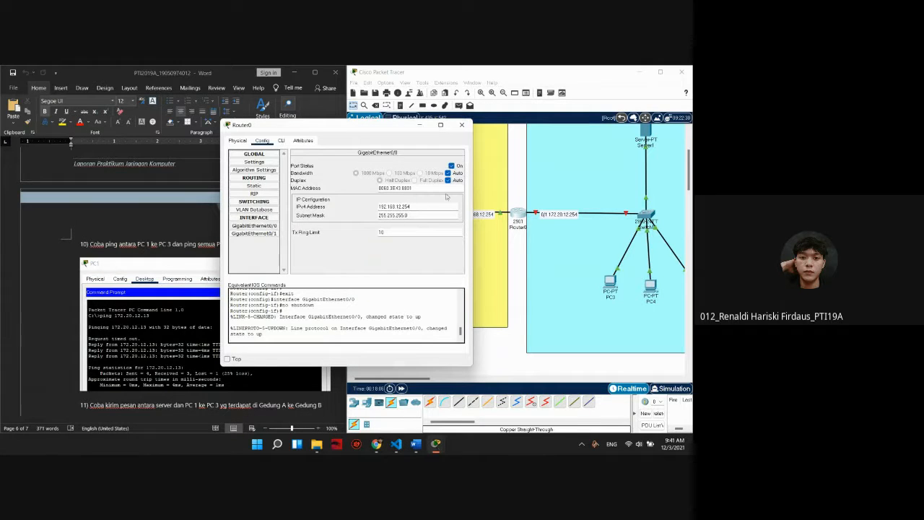
click(461, 125)
Turn on the port status of Router0's GigabitEthernet0/1 interface and close the router window.
click(519, 217)
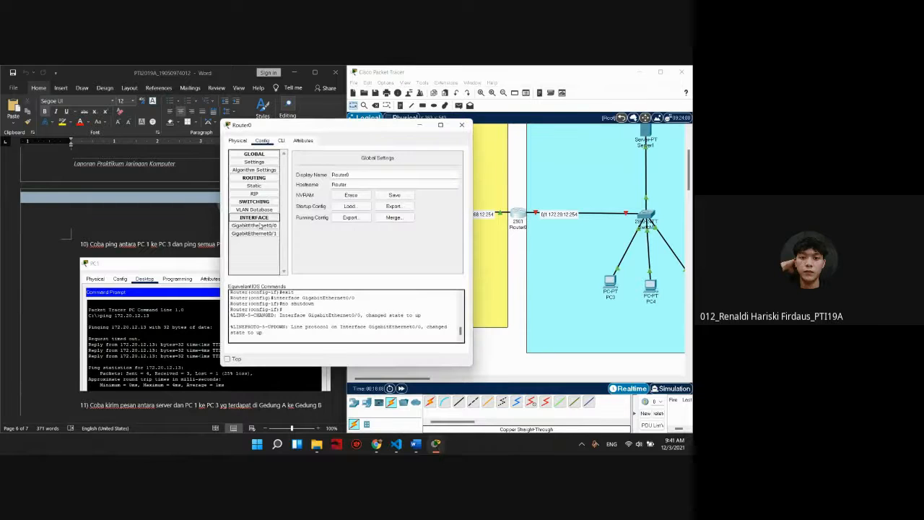
click(254, 233)
click(451, 166)
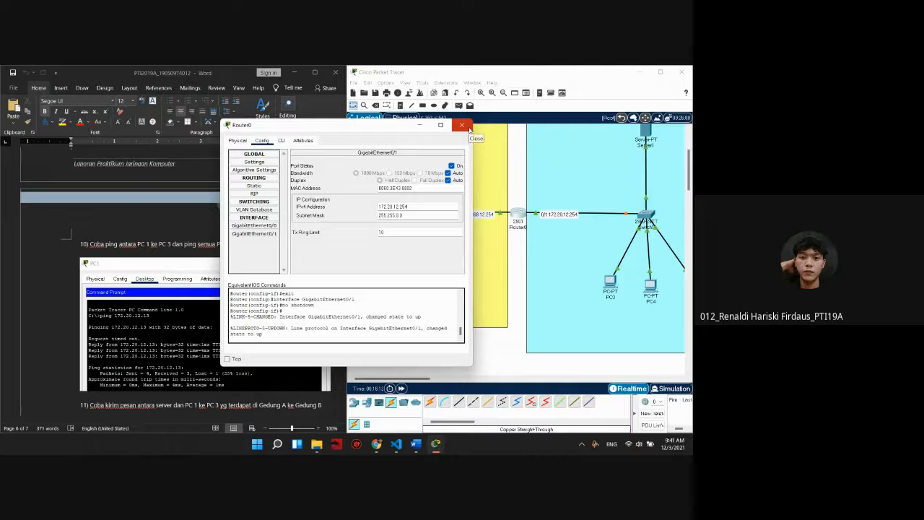
click(463, 125)
Inspect the router links in the topology and the Word document's static IP settings for both servers.
scroll(560, 304, up, 2)
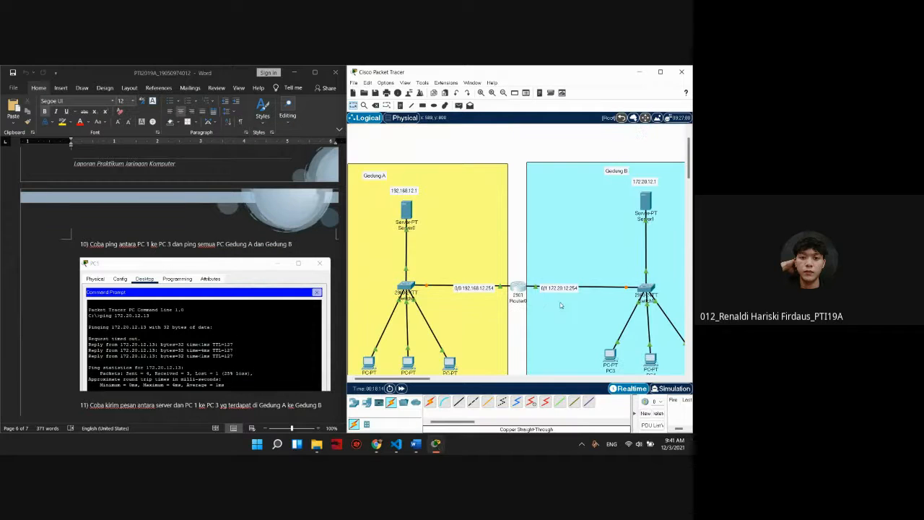
scroll(543, 178, down, 3)
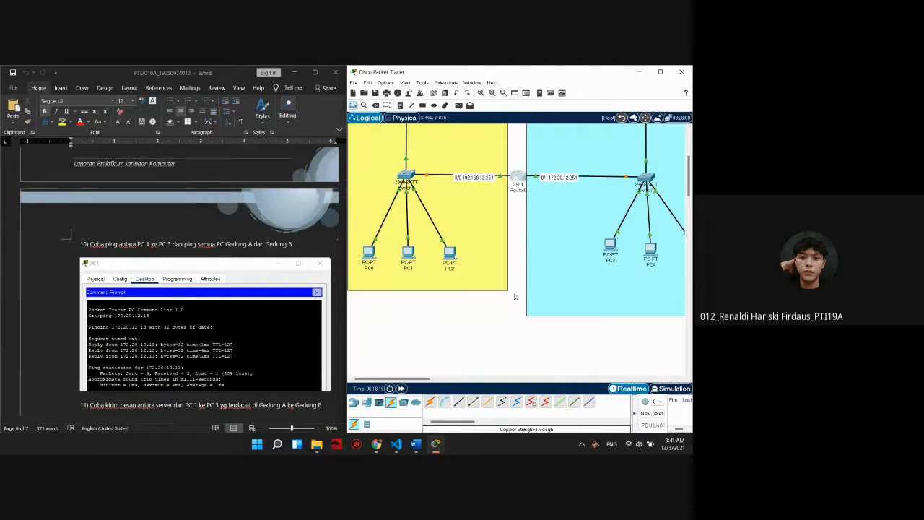
scroll(522, 287, up, 1)
mouse_move(415, 378)
mouse_down()
mouse_move(446, 382)
mouse_move(413, 382)
mouse_up()
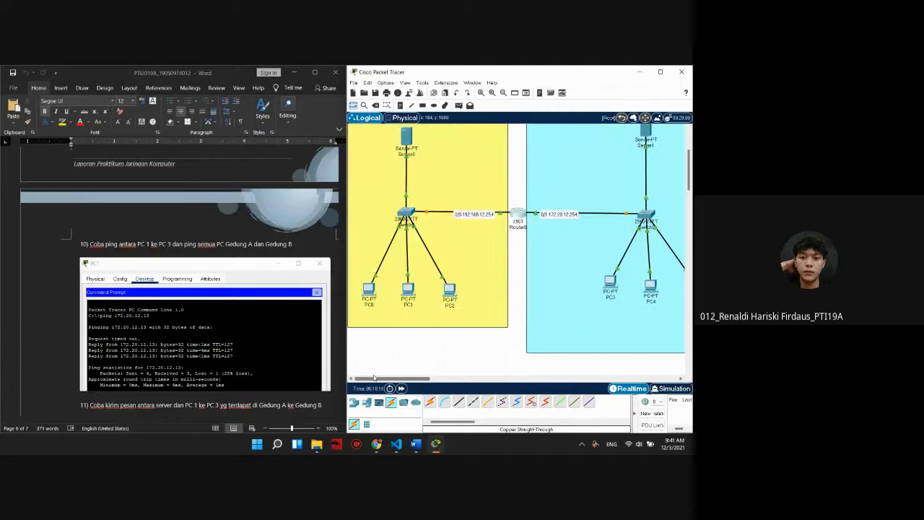
scroll(453, 345, up, 2)
scroll(438, 302, down, 1)
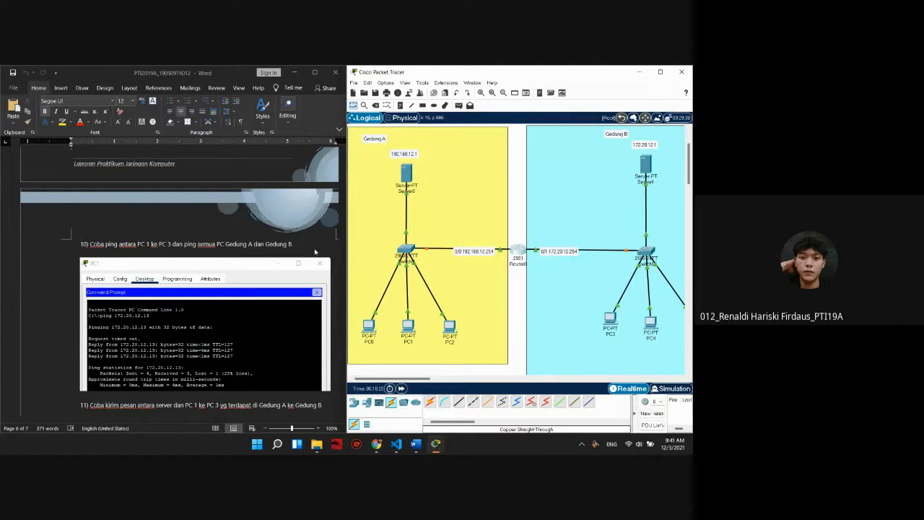
scroll(296, 264, up, 5)
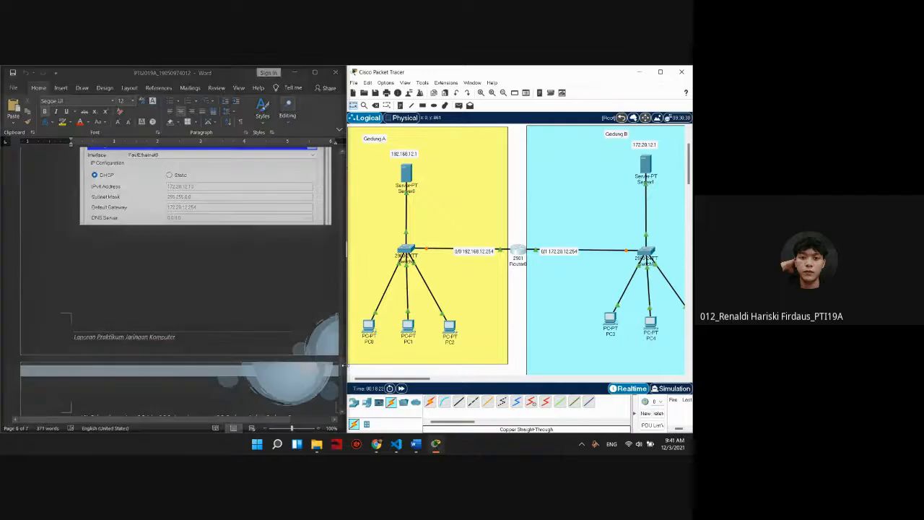
drag(342, 368, 353, 289)
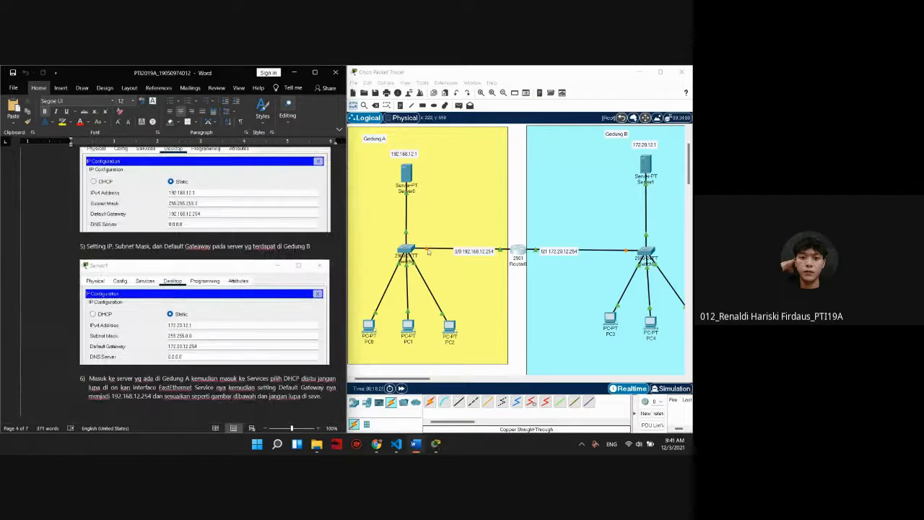
Check the port status and IP settings of Router0's GigabitEthernet0/0 and GigabitEthernet0/1, then examine the links to both switches.
click(515, 251)
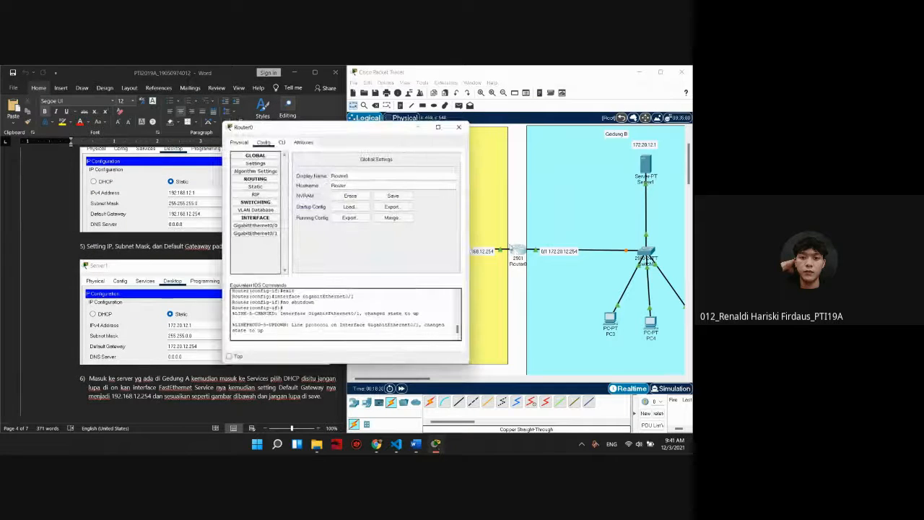
click(254, 225)
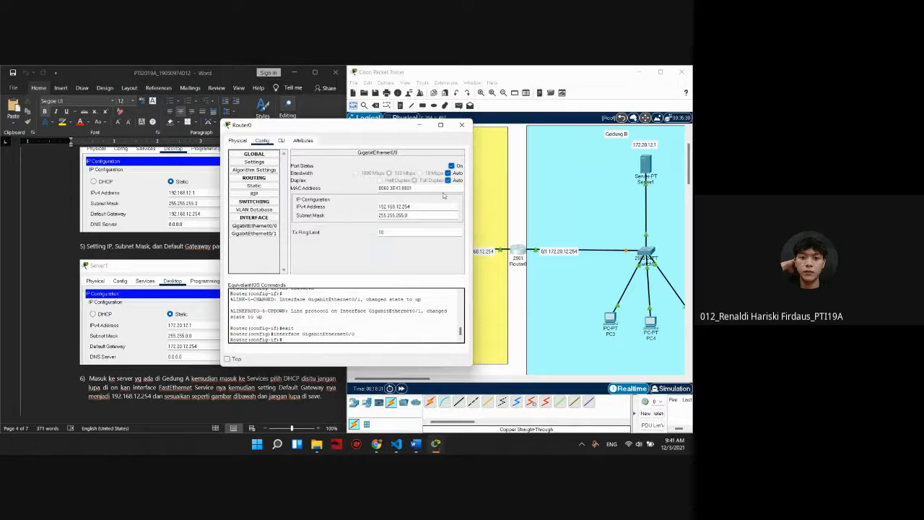
click(257, 234)
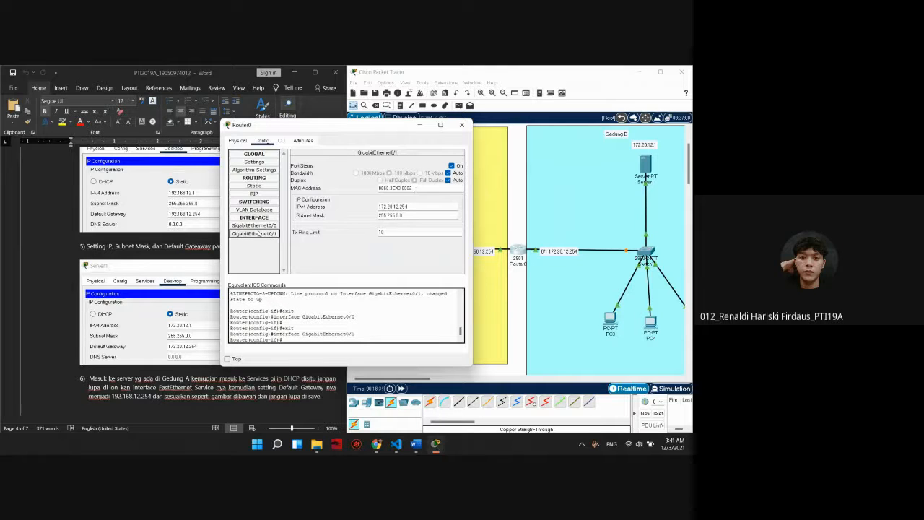
click(264, 235)
click(254, 226)
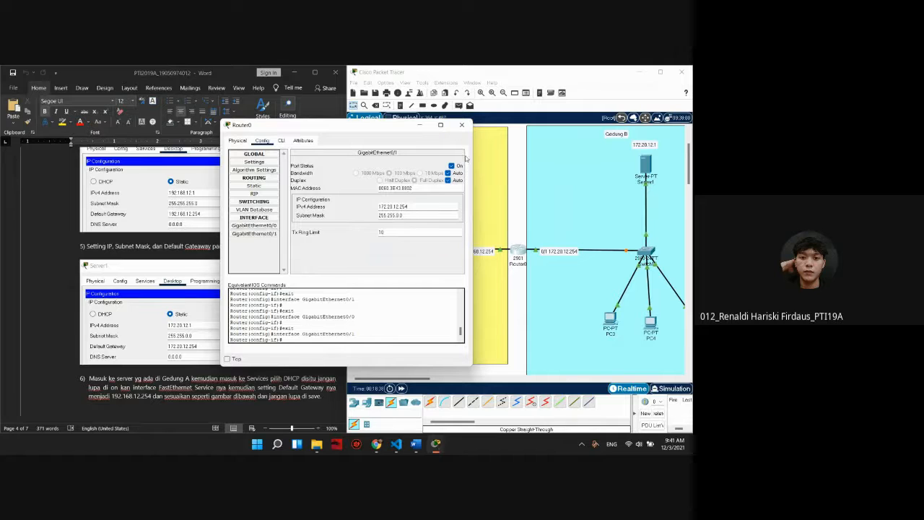
click(462, 125)
scroll(463, 201, down, 1)
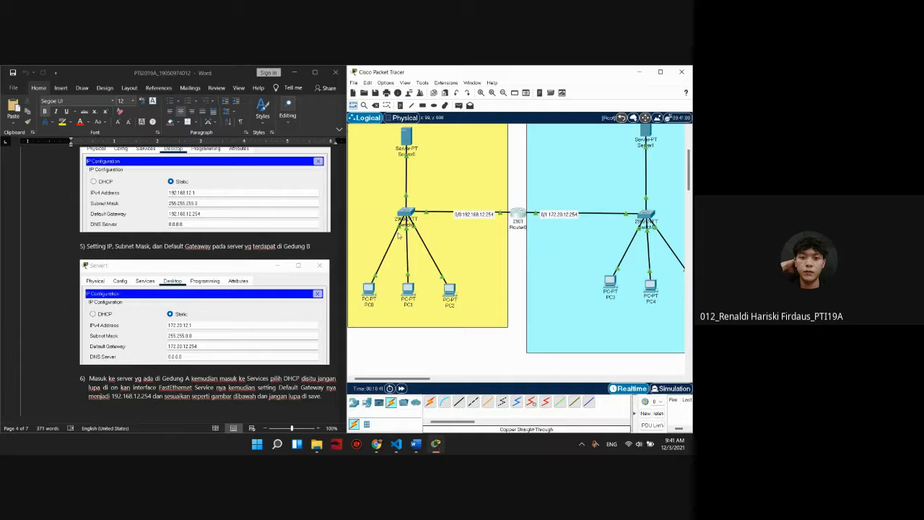
scroll(443, 226, up, 1)
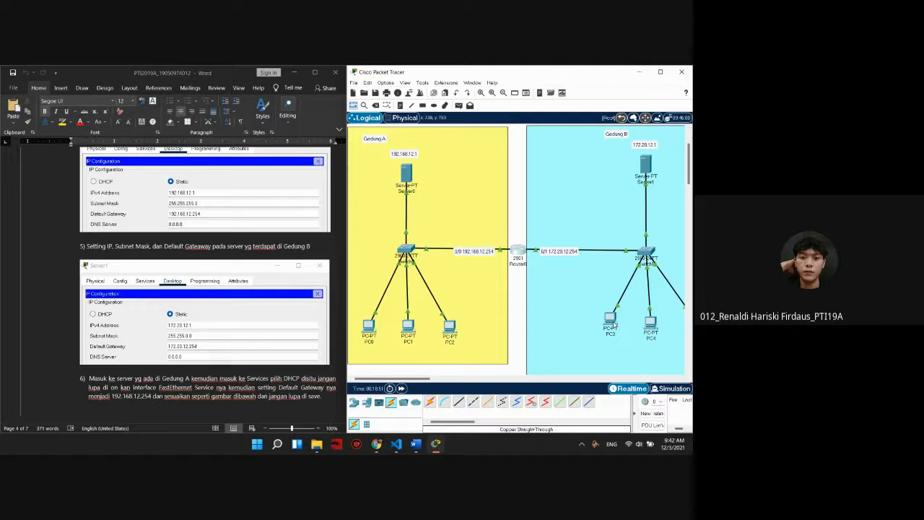
Ping 172.20.12.13 in Gedung B from PC0's Command Prompt.
mouse_move(613, 323)
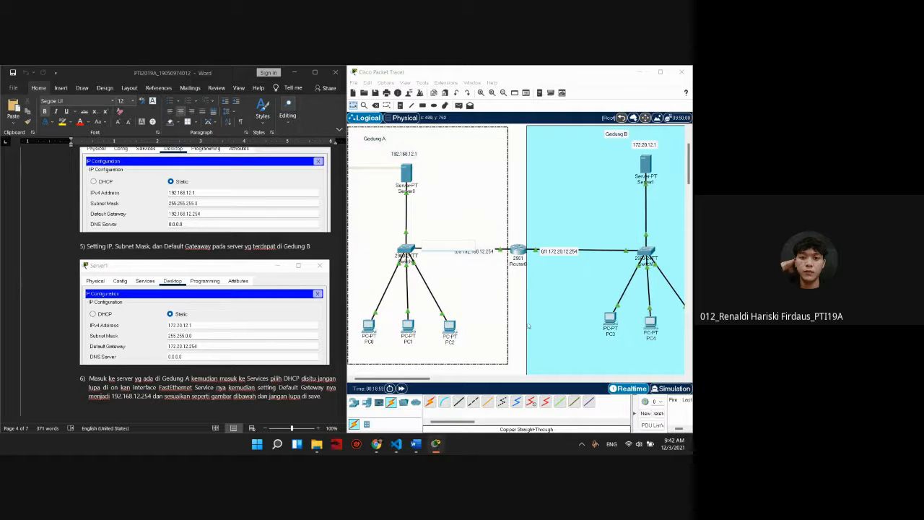
click(373, 330)
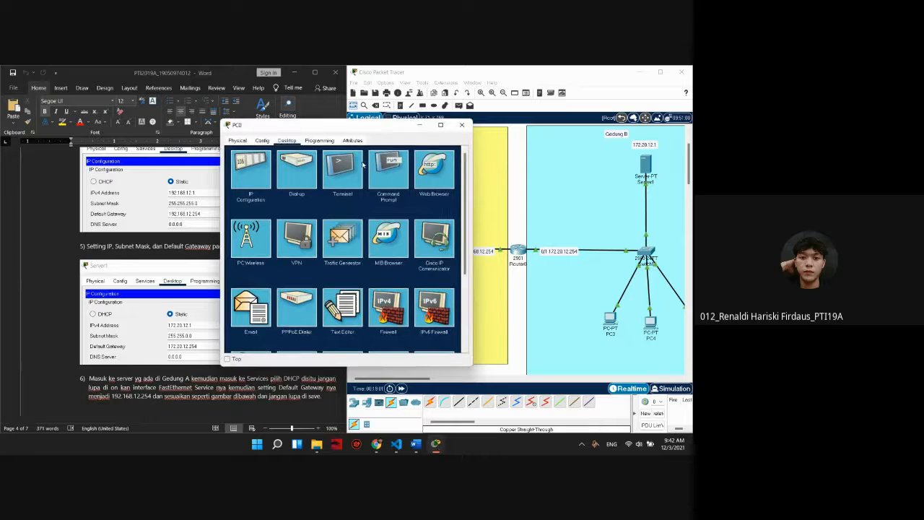
click(395, 179)
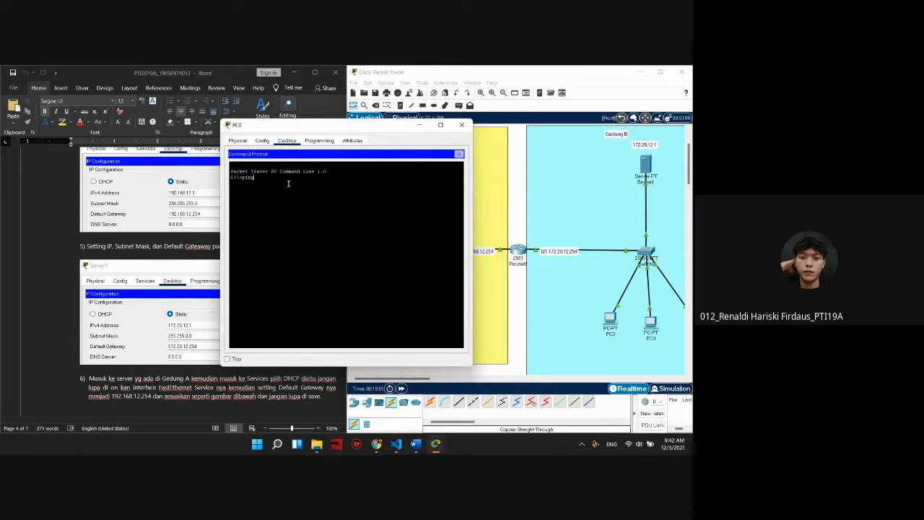
text(ping 172.20.12.13)
key(Return)
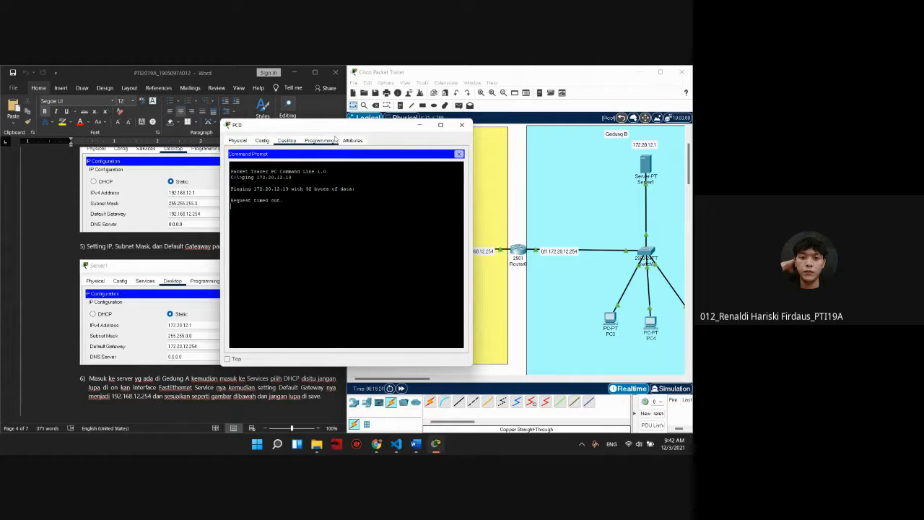
Move the PC0 window clear of the topology and ping 172.20.12.14 from its Command Prompt.
drag(332, 125, 261, 127)
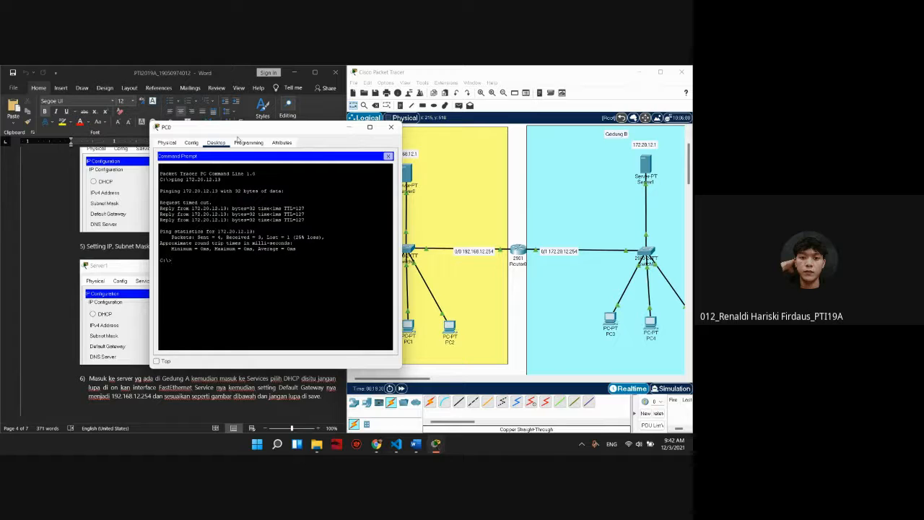
drag(243, 129, 205, 132)
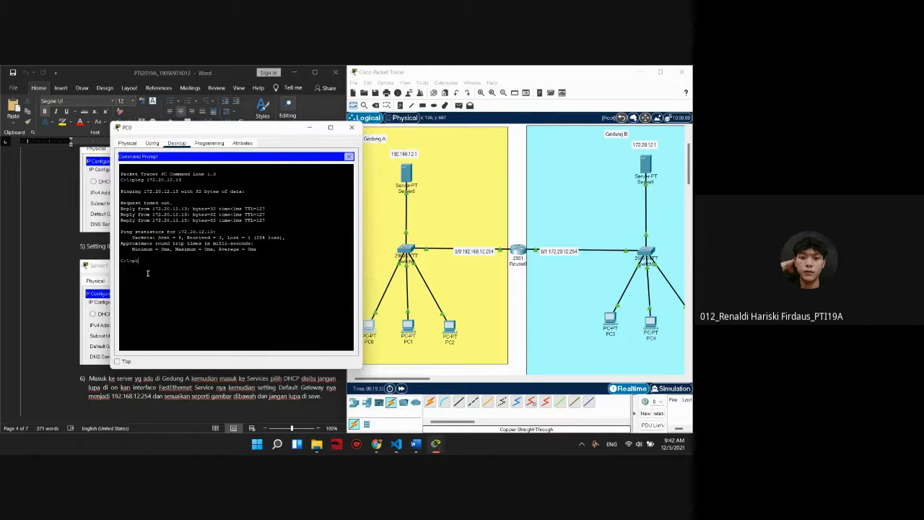
text(ng 172.20.12.14)
key(Return)
drag(217, 134, 212, 123)
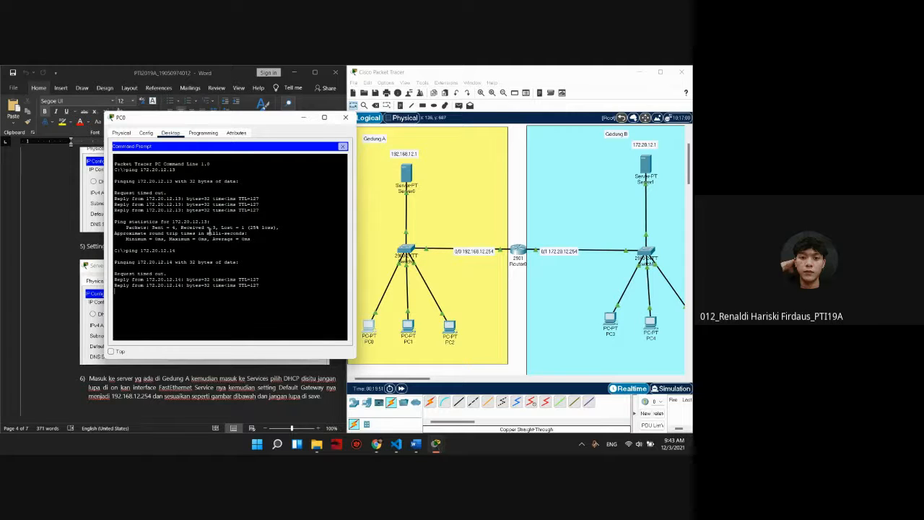
drag(249, 117, 211, 117)
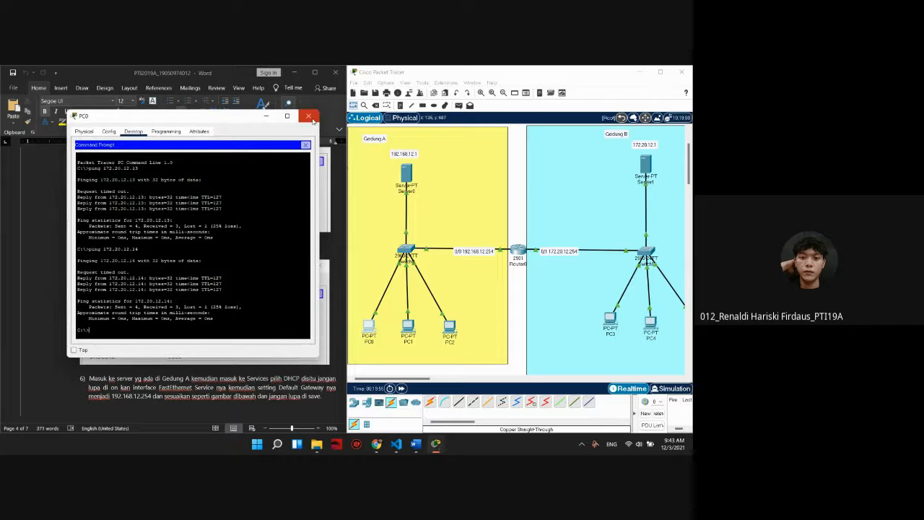
scroll(327, 182, down, 2)
scroll(377, 203, up, 2)
scroll(377, 203, down, 1)
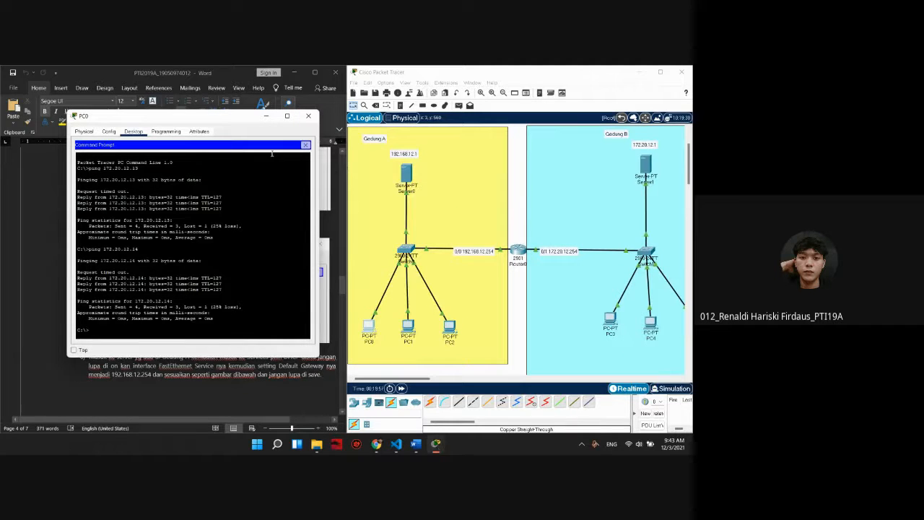
Close PC0's window and ping 192.168.12.10 in Gedung A from PC3's Command Prompt.
click(308, 116)
click(610, 319)
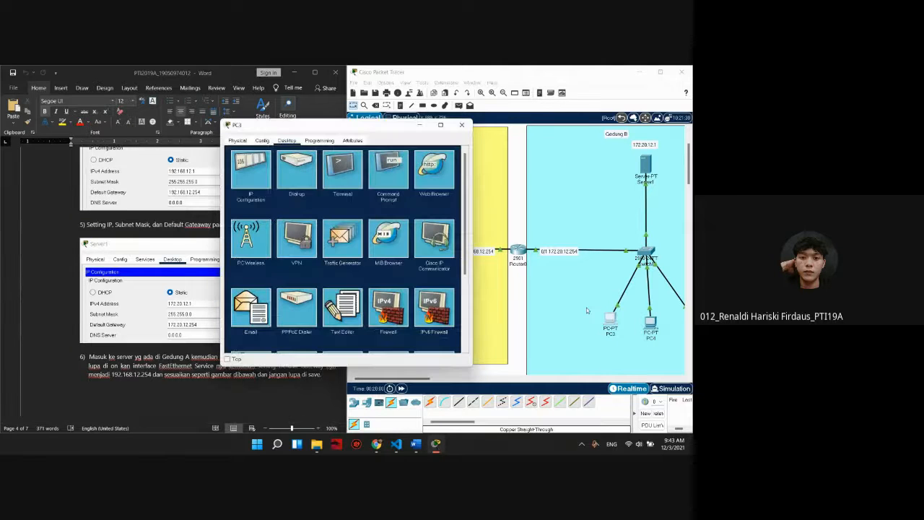
drag(393, 132, 368, 133)
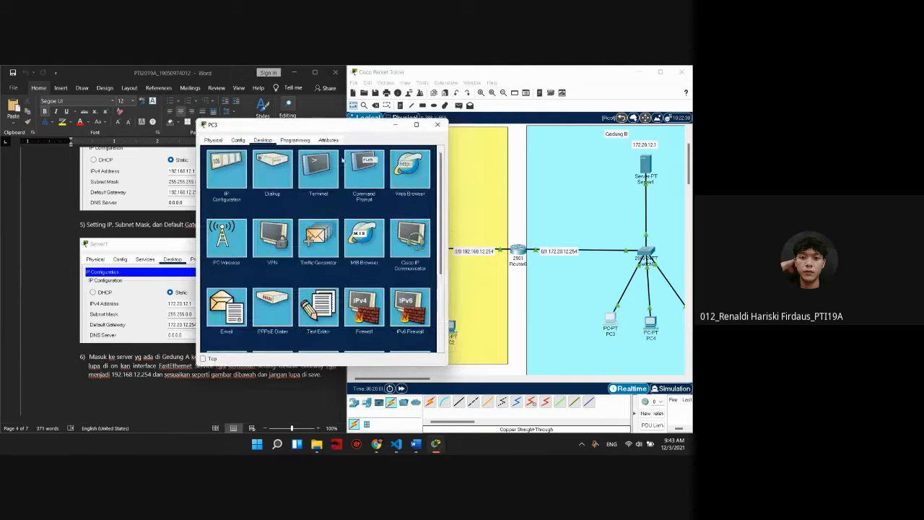
click(371, 187)
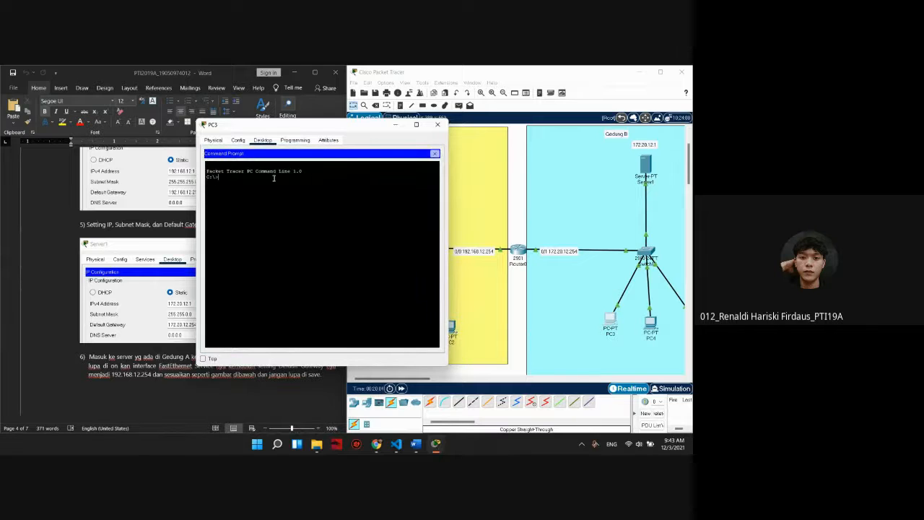
text(ping 192.168.12.10)
key(Return)
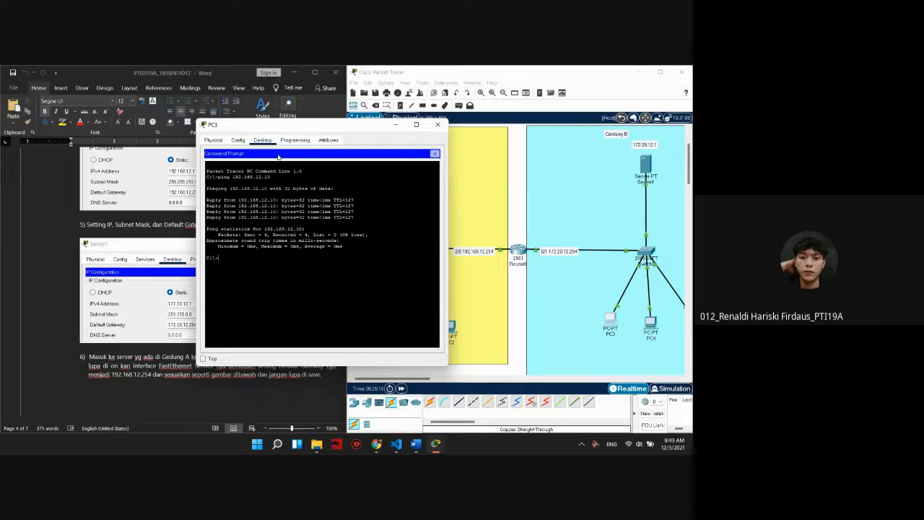
Move the PC3 window clear of the topology and ping 192.168.12.11 from its Command Prompt.
drag(300, 127, 195, 119)
scroll(552, 270, down, 1)
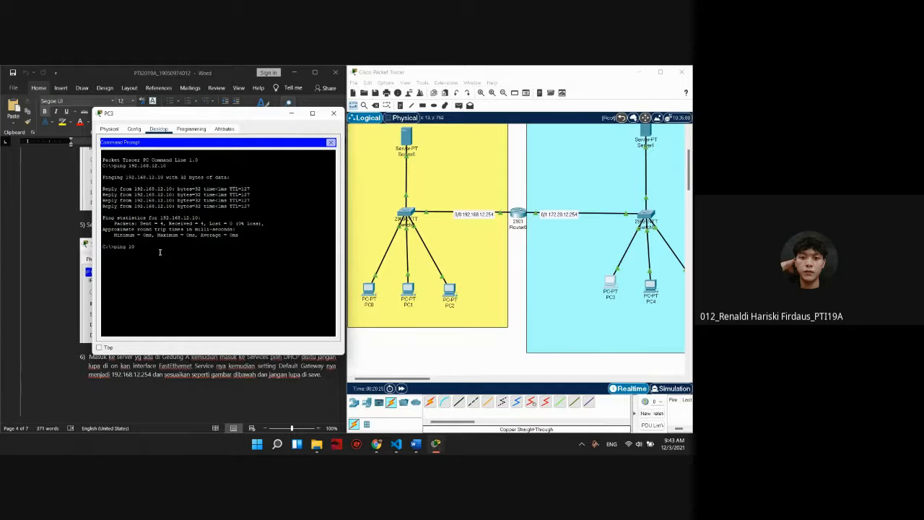
text(.168.12.11)
key(Return)
drag(196, 121, 206, 105)
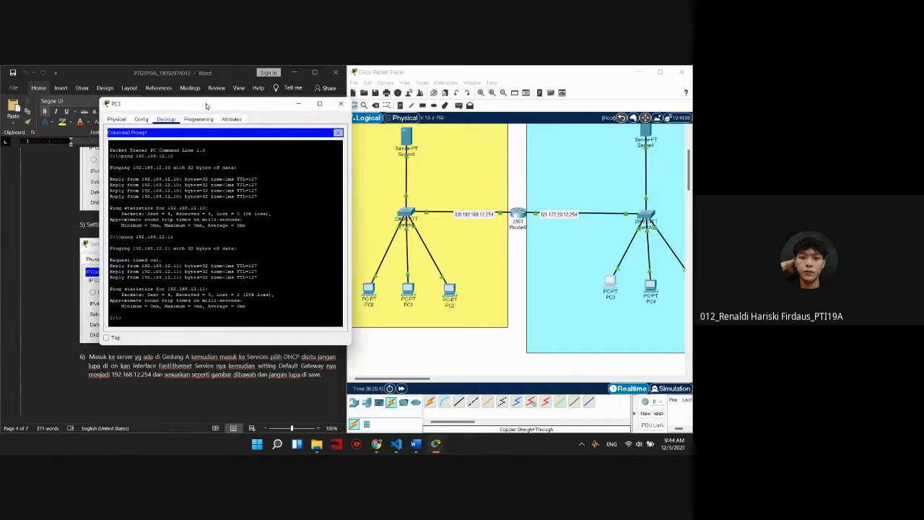
drag(205, 106, 161, 123)
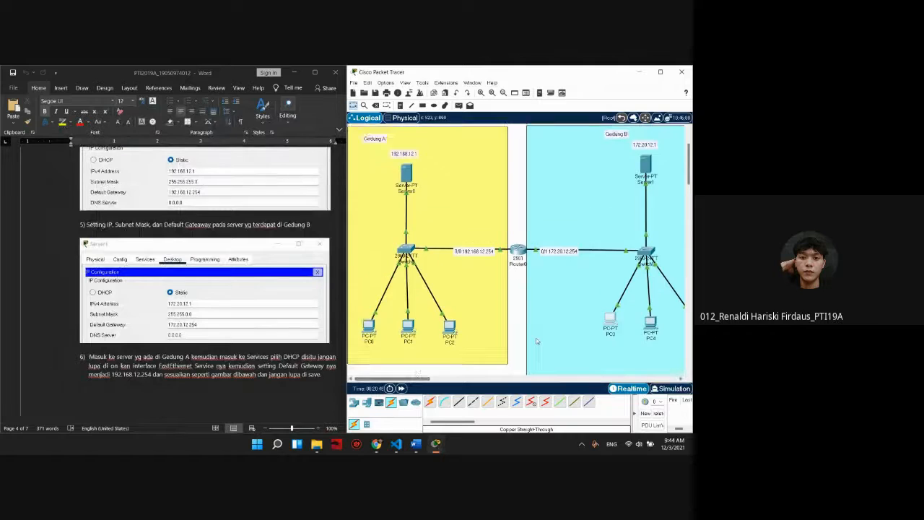
Send a simple PDU from Server0 to Server1 and maximize the Packet Tracer window to check its status in the PDU list.
mouse_move(407, 378)
mouse_down()
mouse_move(423, 378)
mouse_move(404, 377)
mouse_up()
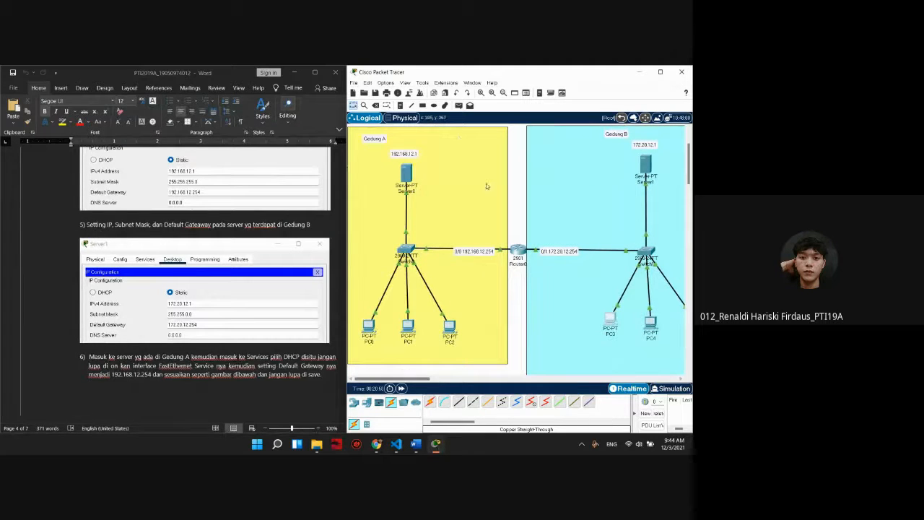
click(459, 105)
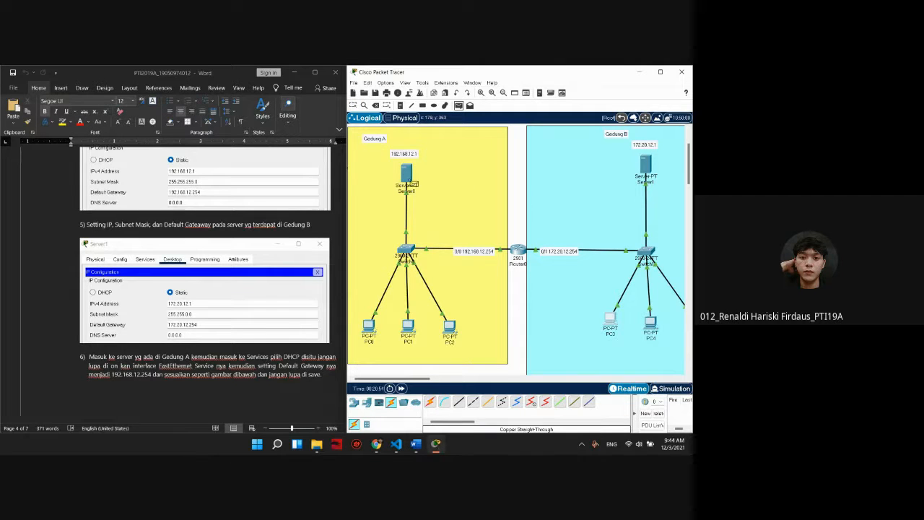
click(408, 174)
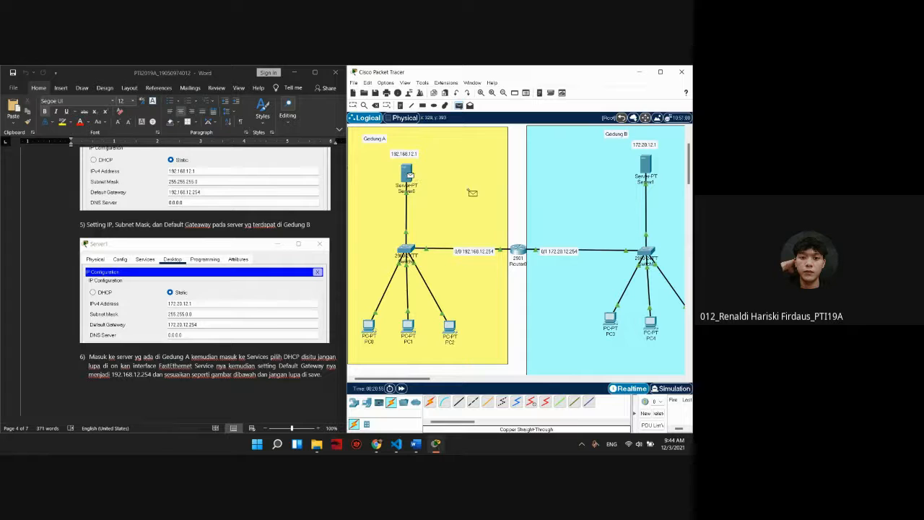
click(646, 166)
click(678, 430)
click(678, 428)
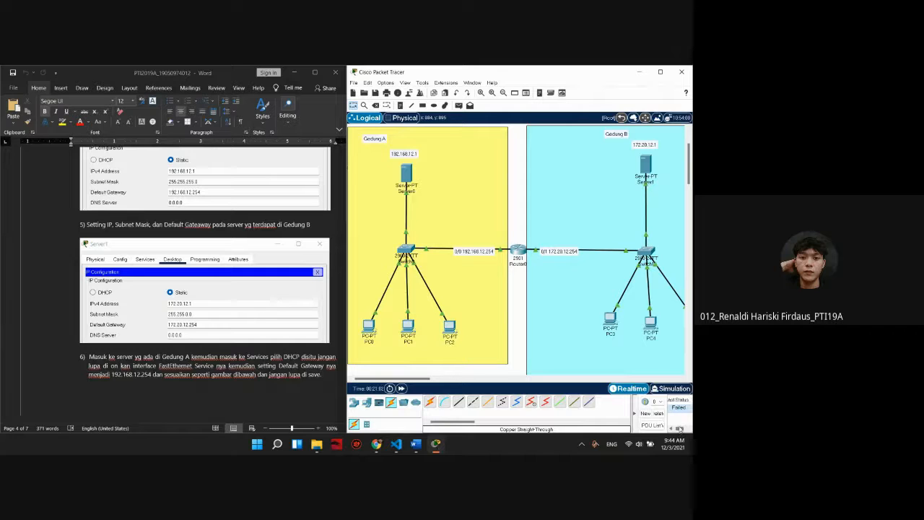
click(660, 72)
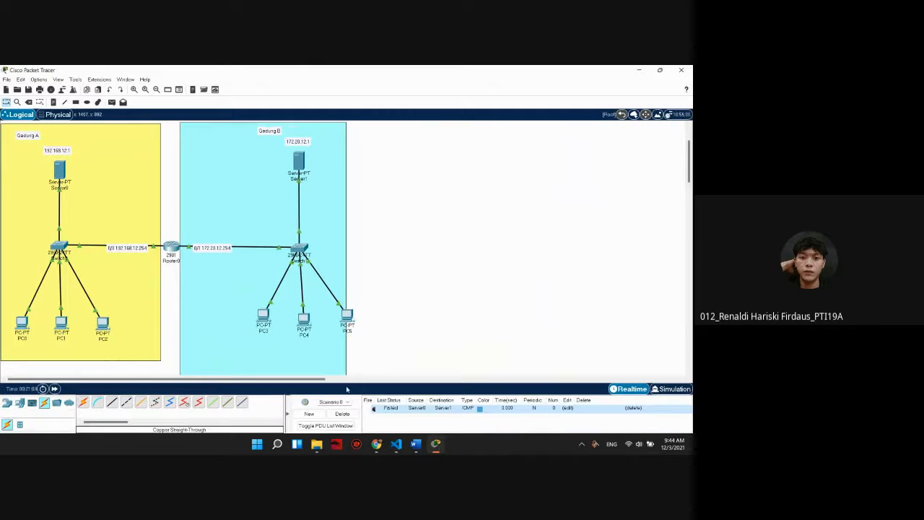
Send a second simple PDU from Server0 in Gedung A to Server1 in Gedung B.
click(112, 101)
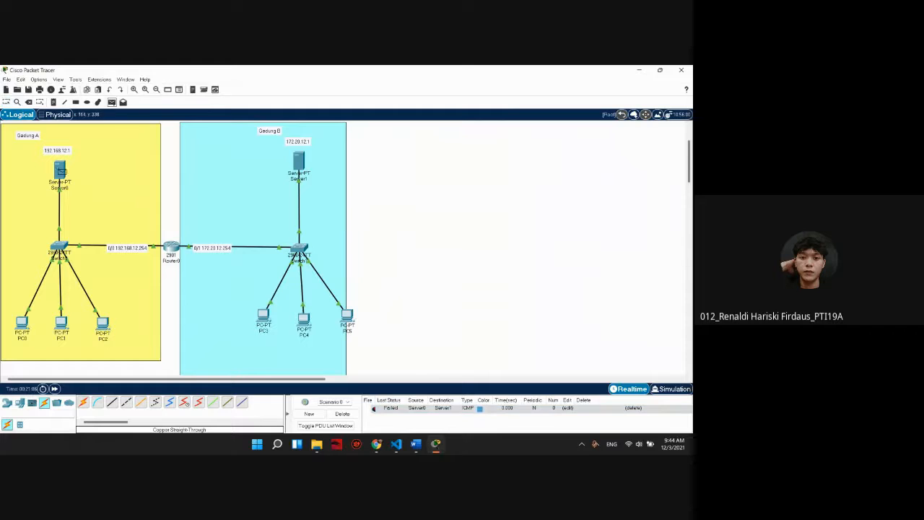
click(59, 170)
click(299, 162)
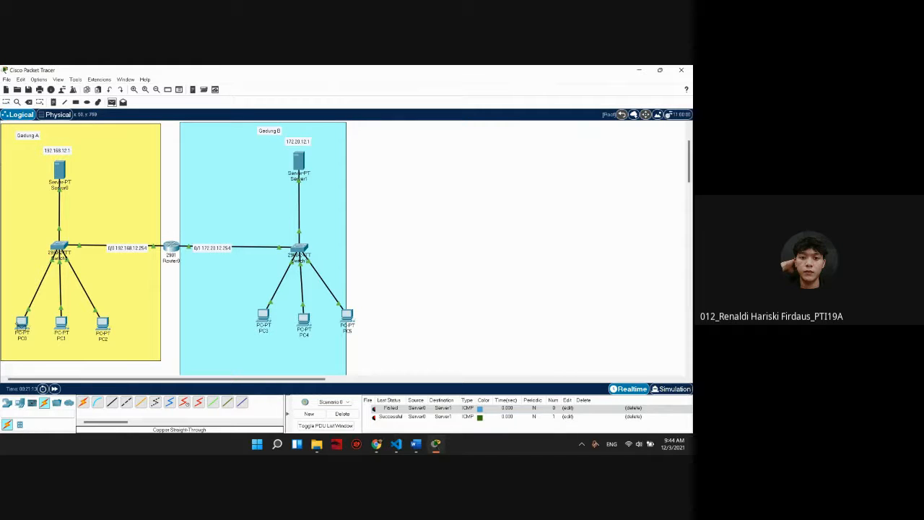
Send simple PDUs from PC0 to PC3 and from PC1 to PC4, and check their status in the PDU list.
click(21, 323)
click(264, 317)
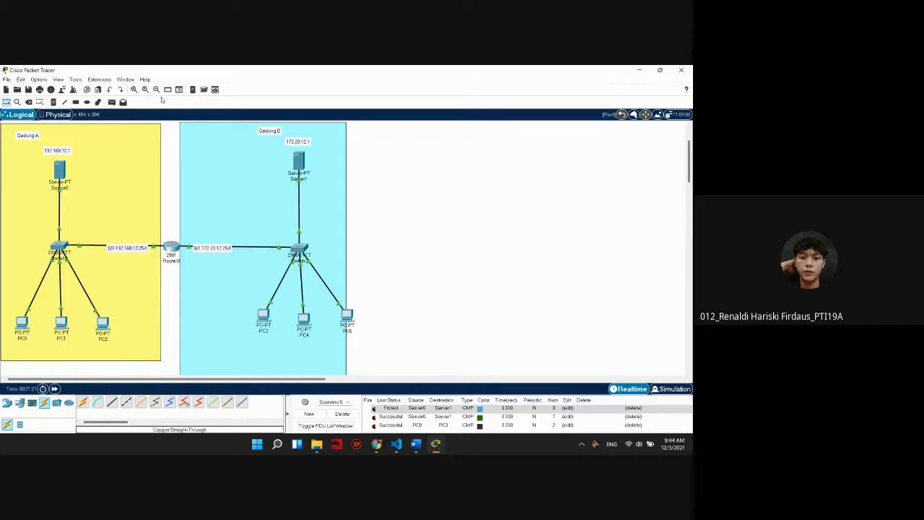
click(112, 101)
click(62, 322)
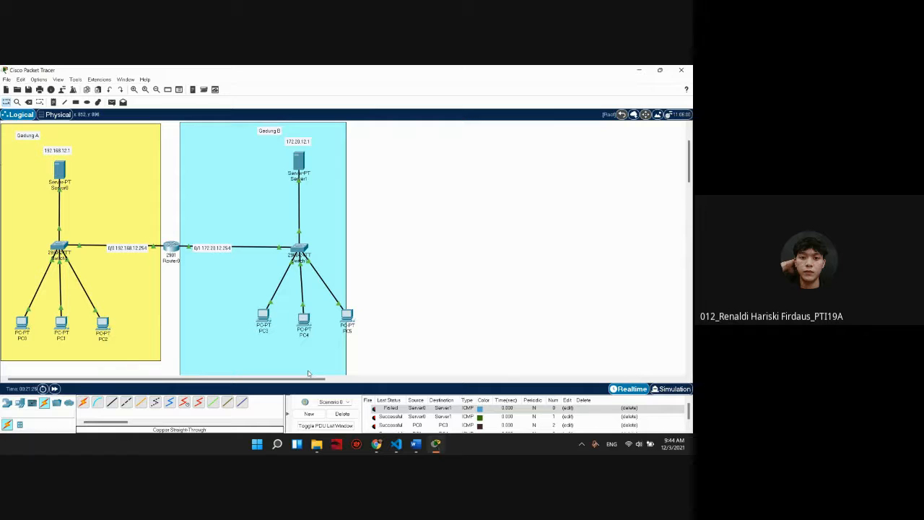
scroll(457, 417, down, 1)
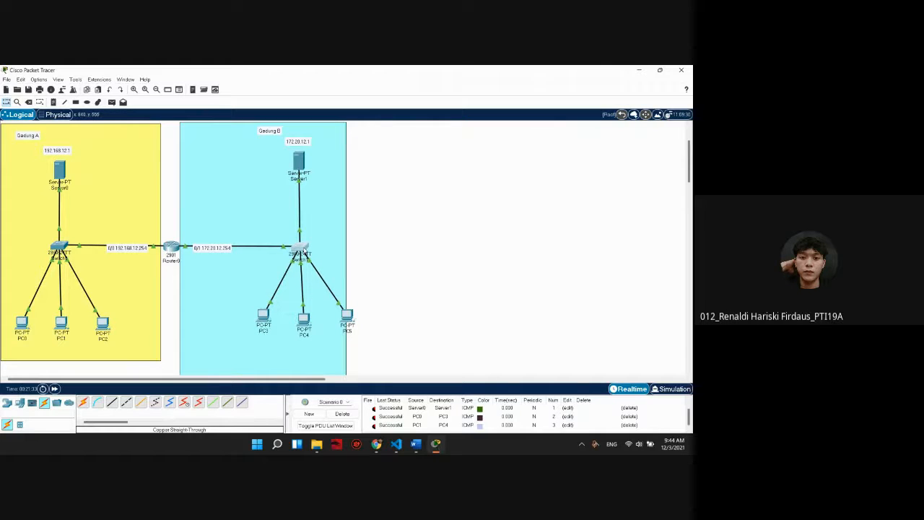
mouse_move(168, 378)
mouse_down()
mouse_move(261, 379)
mouse_move(167, 376)
mouse_up()
drag(293, 378, 209, 376)
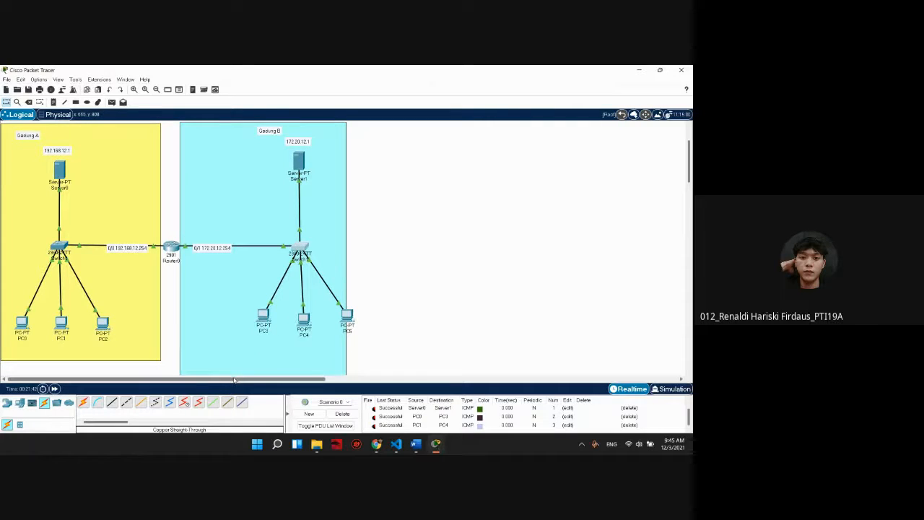
mouse_move(234, 379)
mouse_down()
mouse_move(258, 380)
mouse_move(232, 379)
mouse_up()
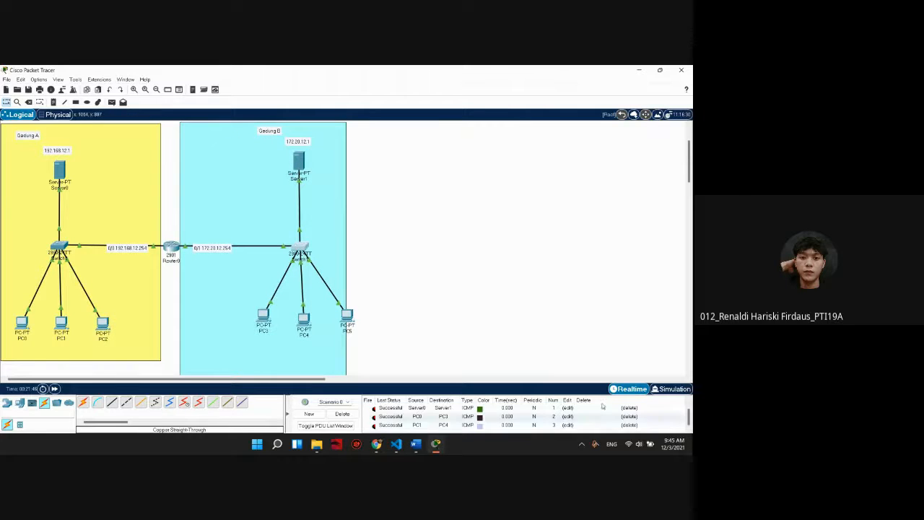
scroll(352, 224, up, 2)
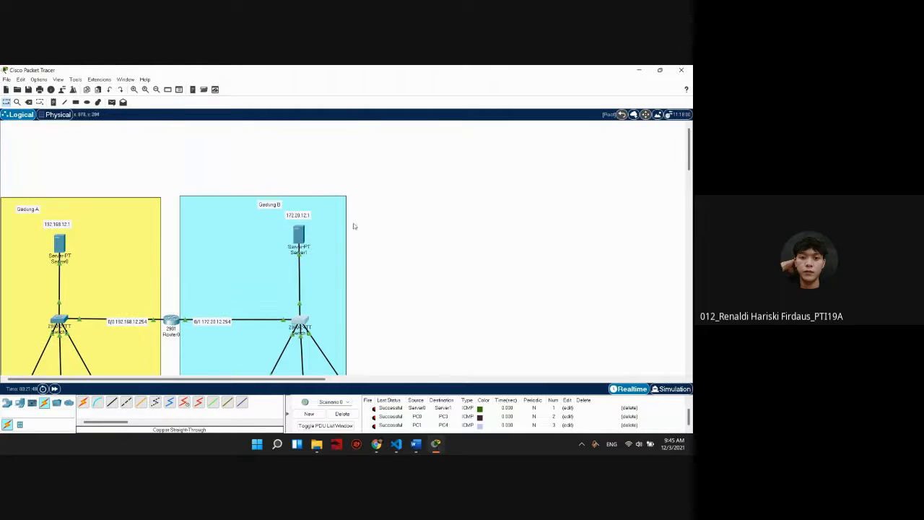
scroll(352, 230, down, 4)
scroll(352, 231, up, 3)
scroll(352, 242, down, 1)
scroll(352, 242, up, 1)
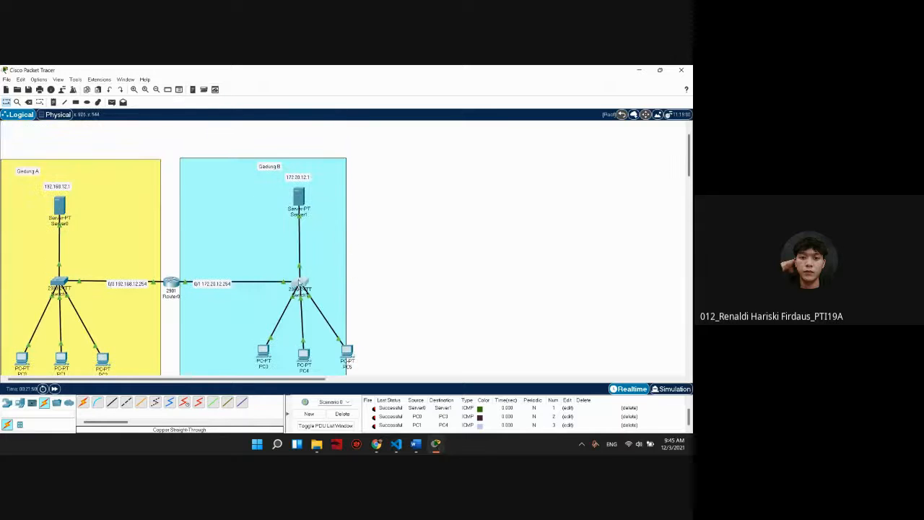
scroll(357, 303, down, 2)
scroll(361, 346, up, 1)
Switch to the Google Meet call in Chrome and stop its recording.
mouse_move(377, 444)
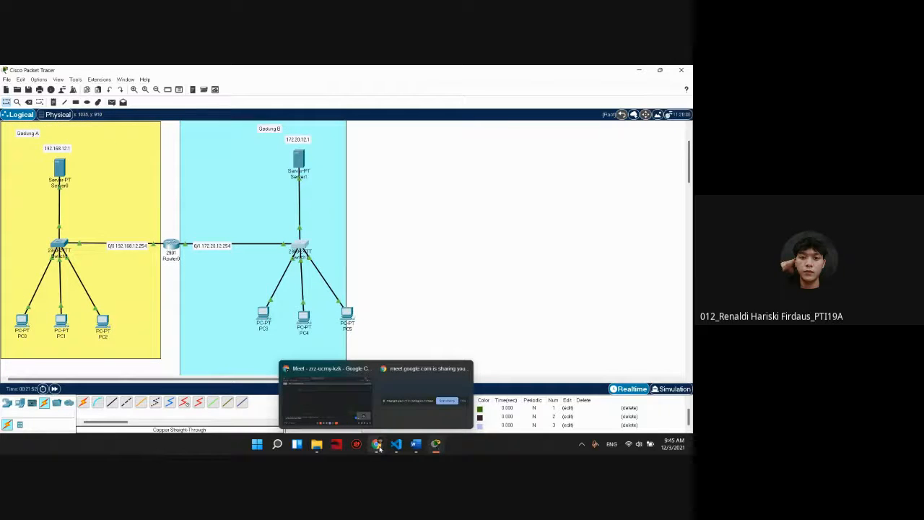
click(355, 410)
click(389, 415)
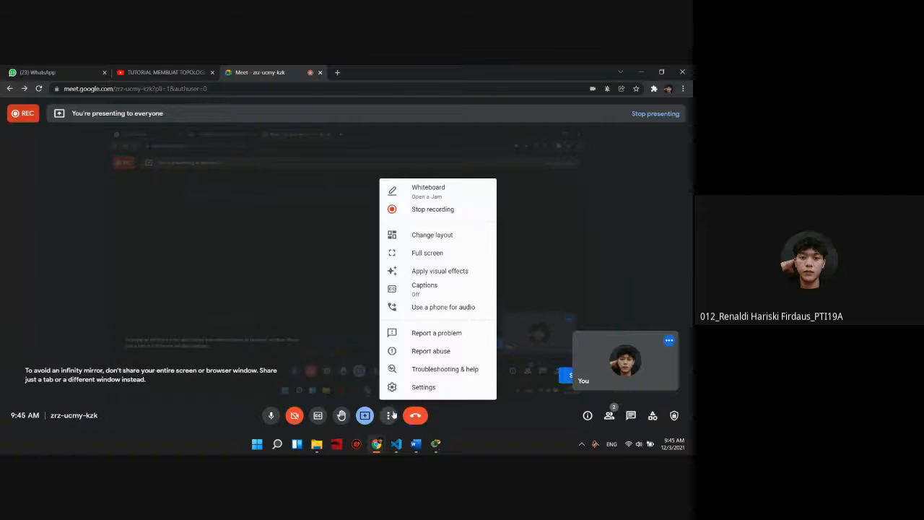
click(426, 210)
click(603, 332)
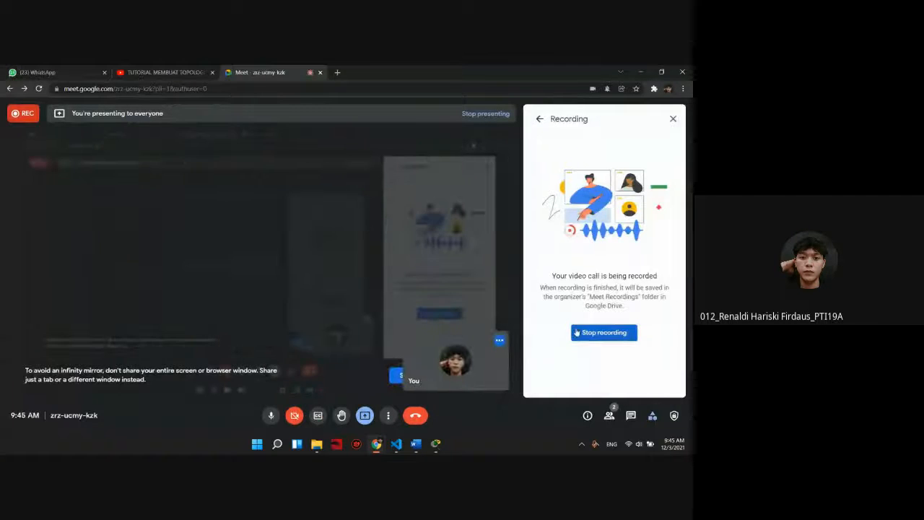